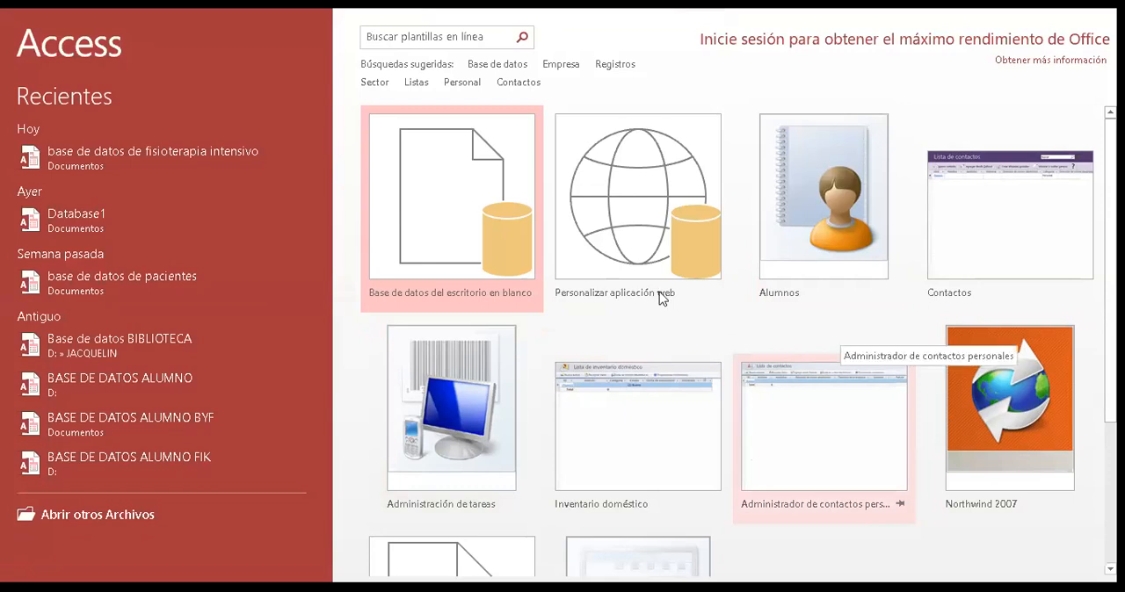
- Create a blank desktop database in the Documents folder with the file name "Database biblioteca intensivo"
left_click(448, 228)
left_click(652, 277)
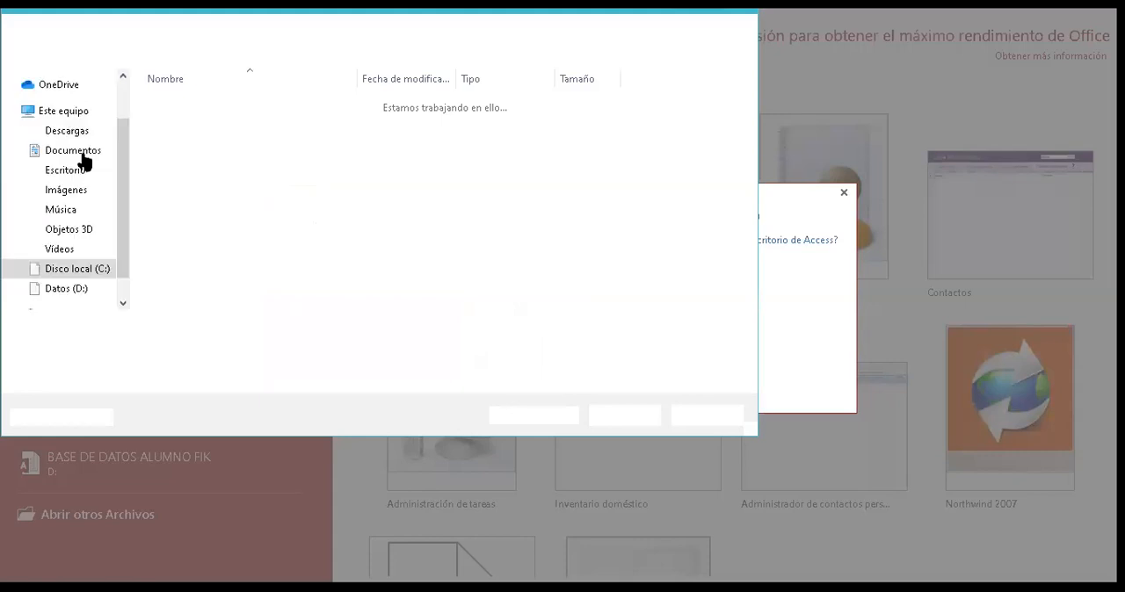
left_click(84, 157)
left_click(184, 329)
left_click(184, 328)
key("BackSpace")
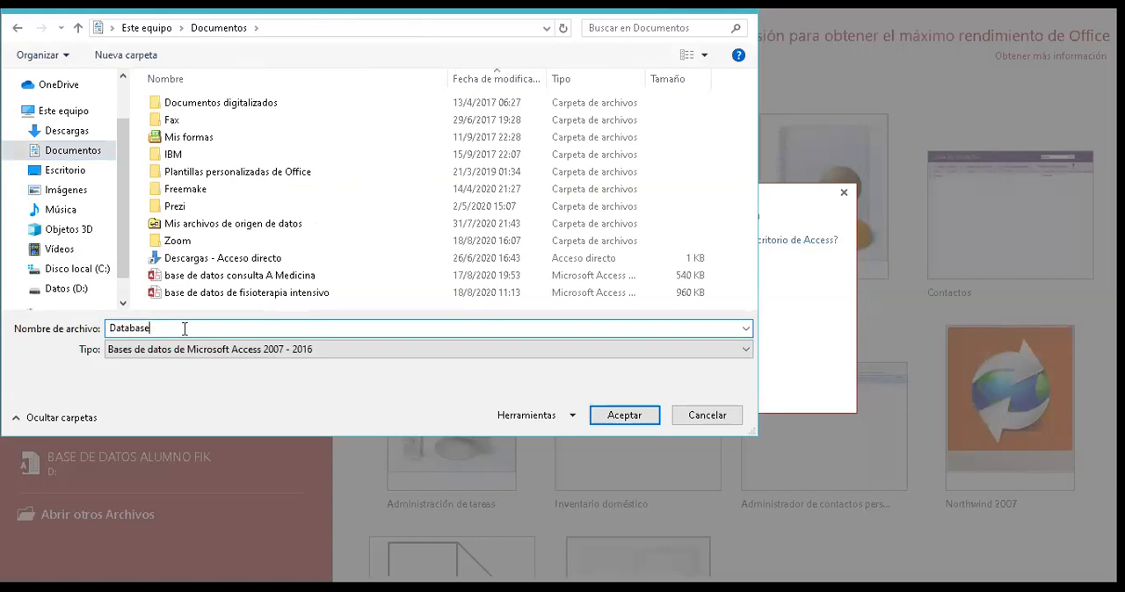
type("biblio")
key("Return")
type("teca intensivo")
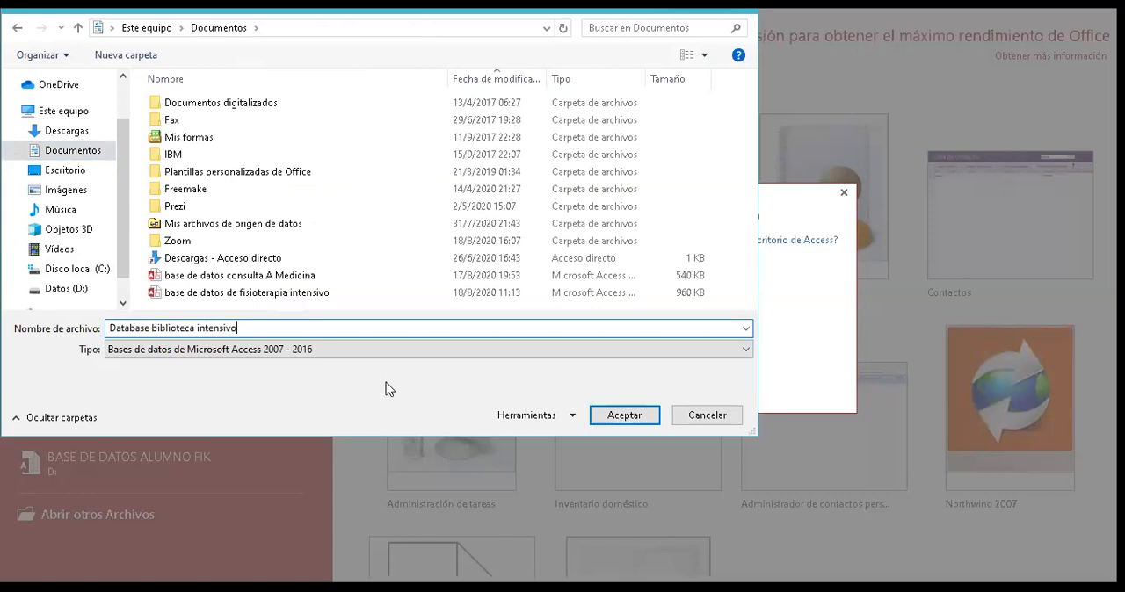
left_click(606, 417)
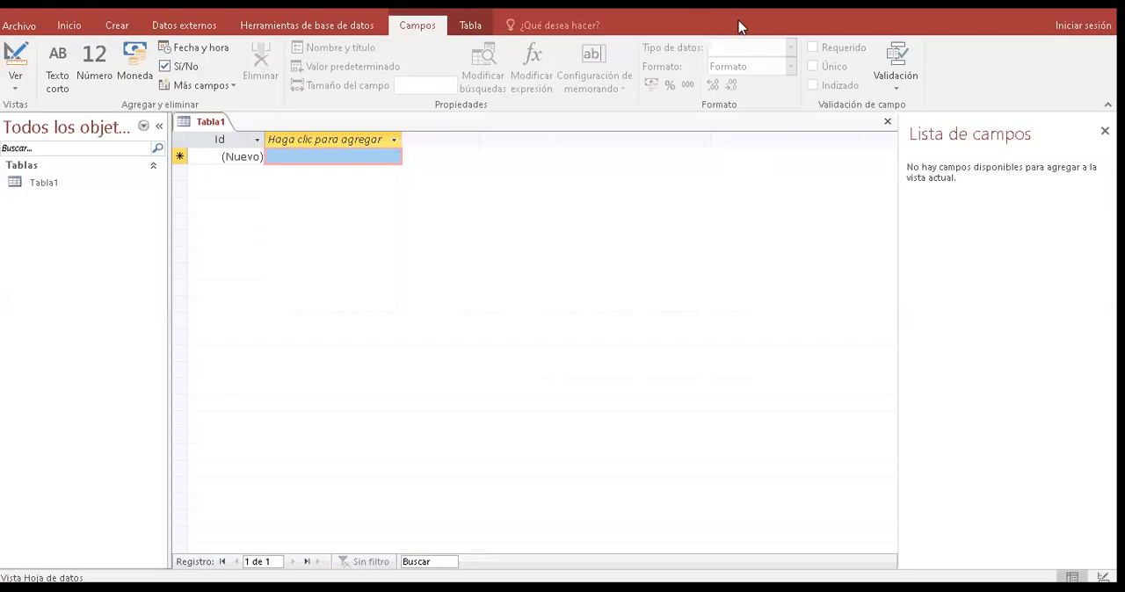
double_click(550, 31)
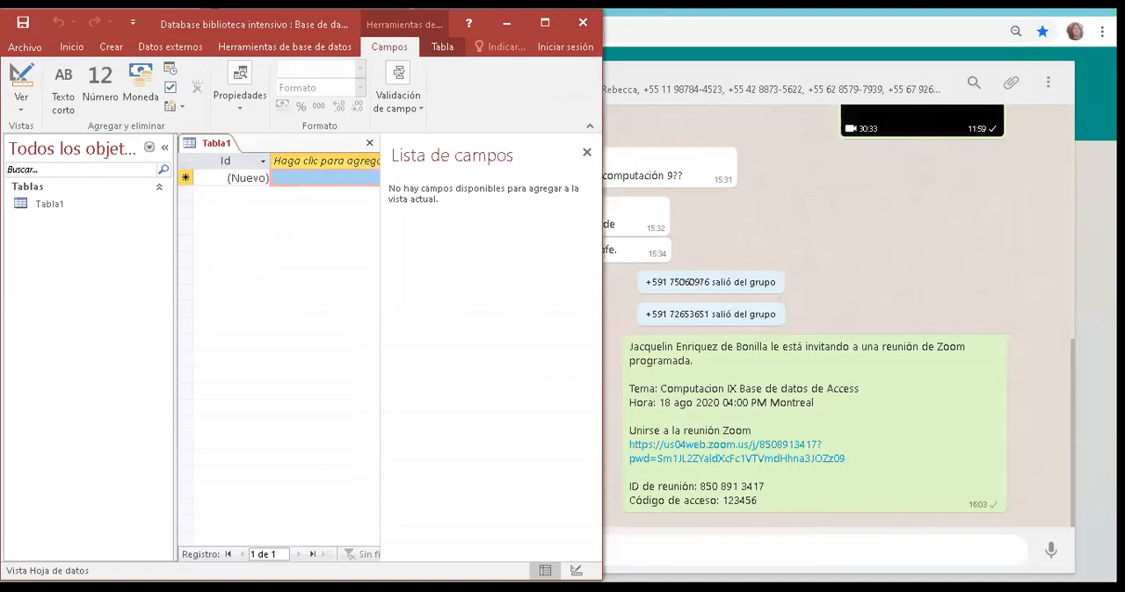
left_click(545, 23)
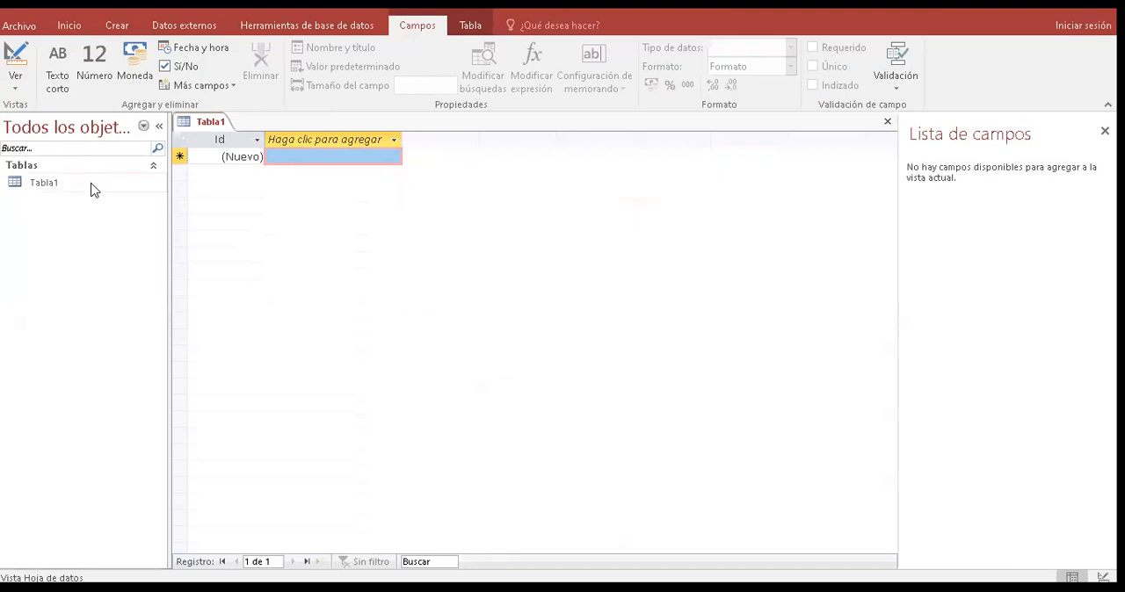
- Switch Tabla1 to Design view, saving the table under the name PERSONA
right_click(209, 129)
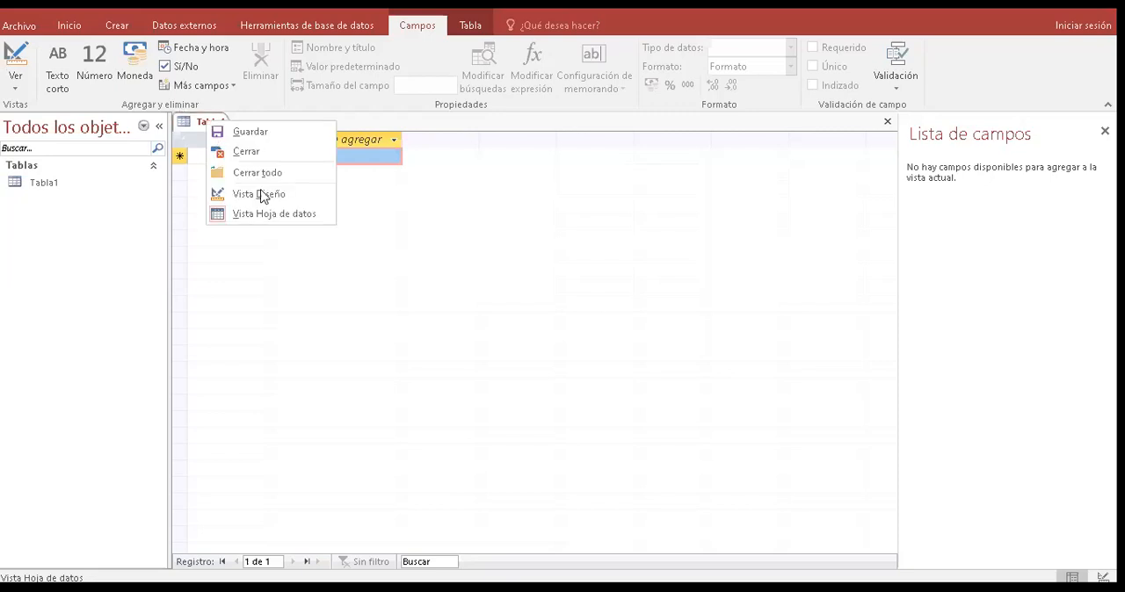
left_click(22, 91)
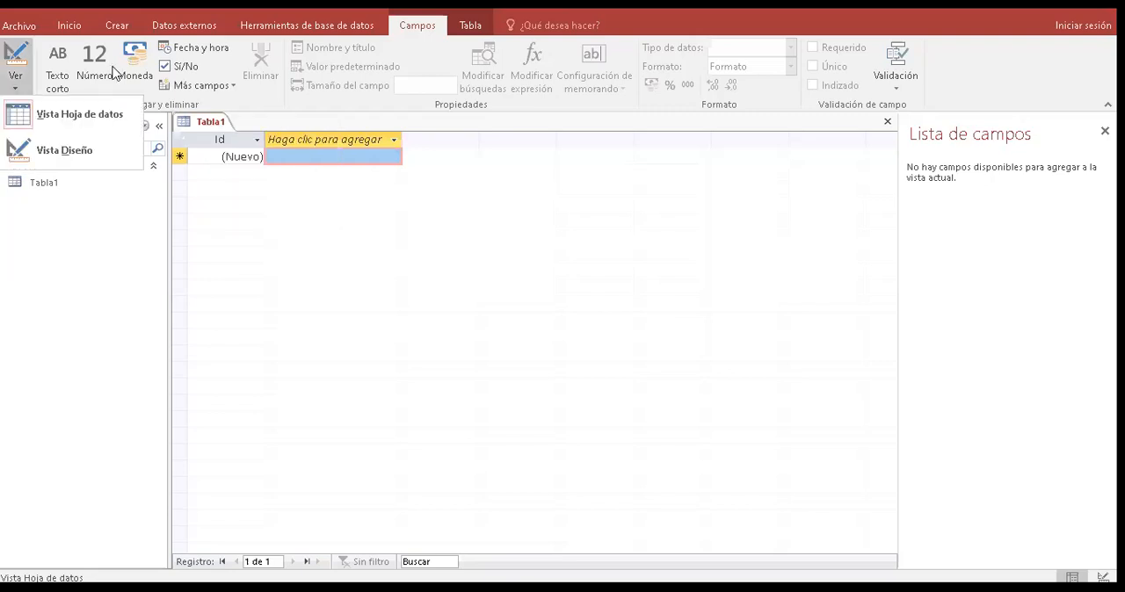
left_click(82, 156)
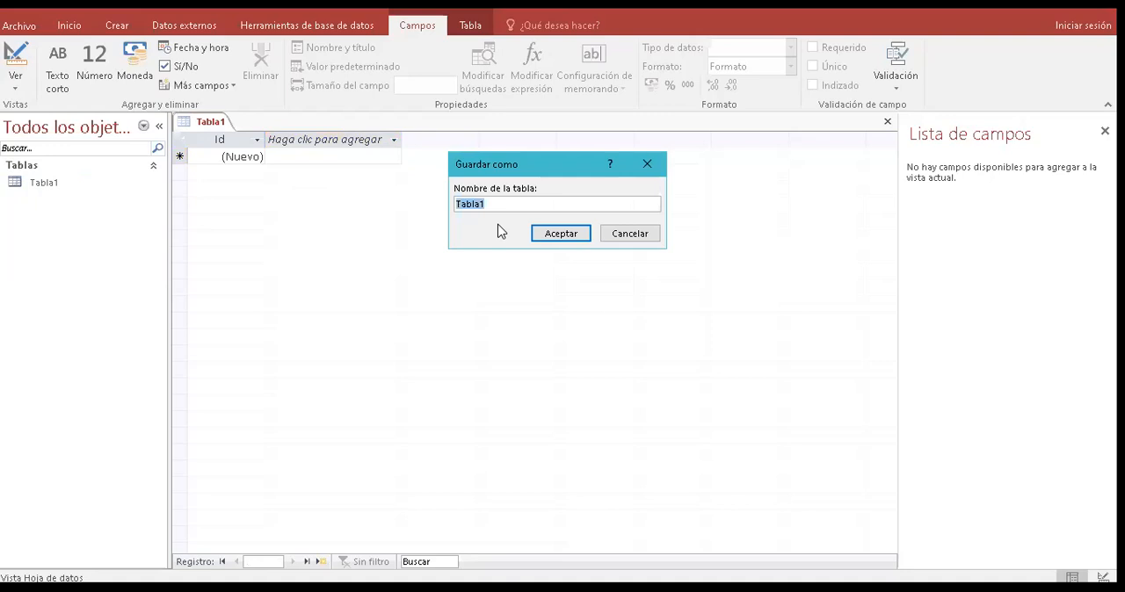
type("pr")
key("BackSpace")
key("BackSpace")
key("Caps_Lock")
type("PERSONA")
left_click(573, 237)
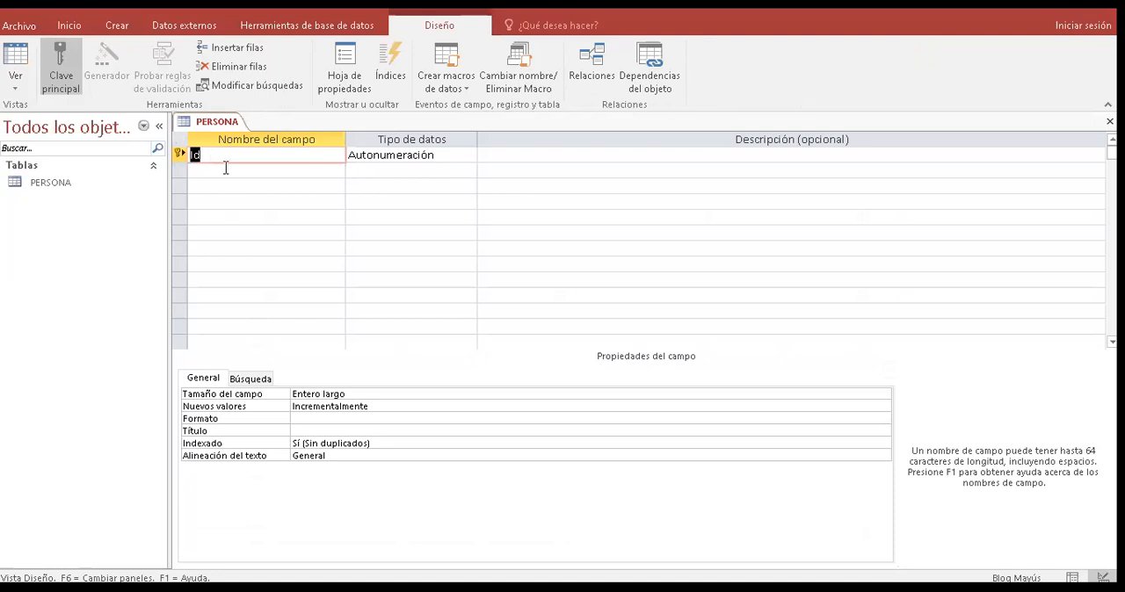
left_click(226, 167)
type("C")
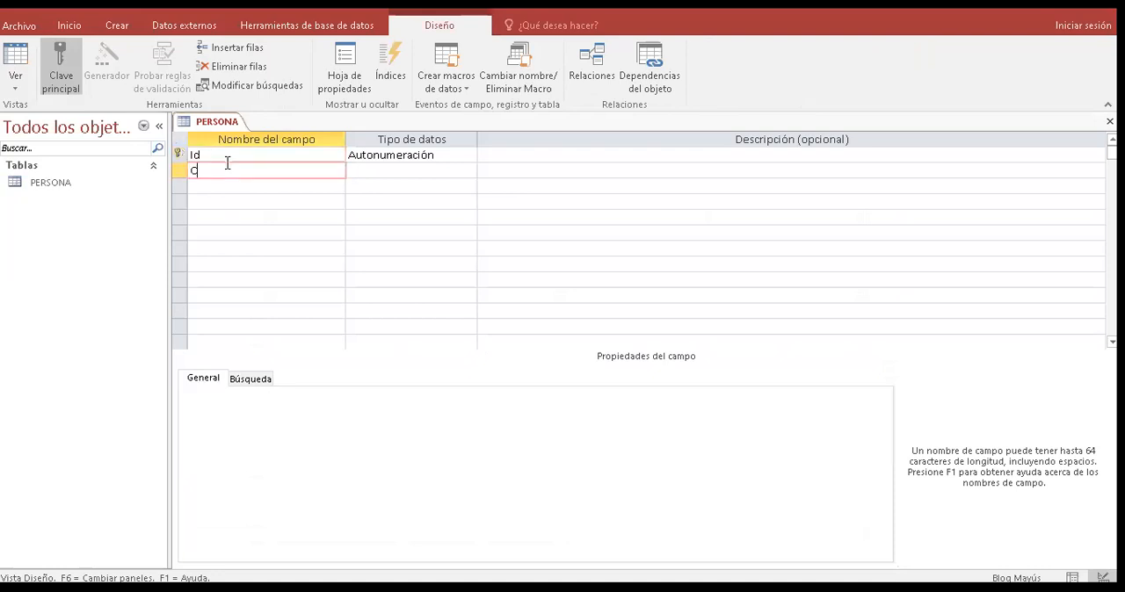
key("BackSpace")
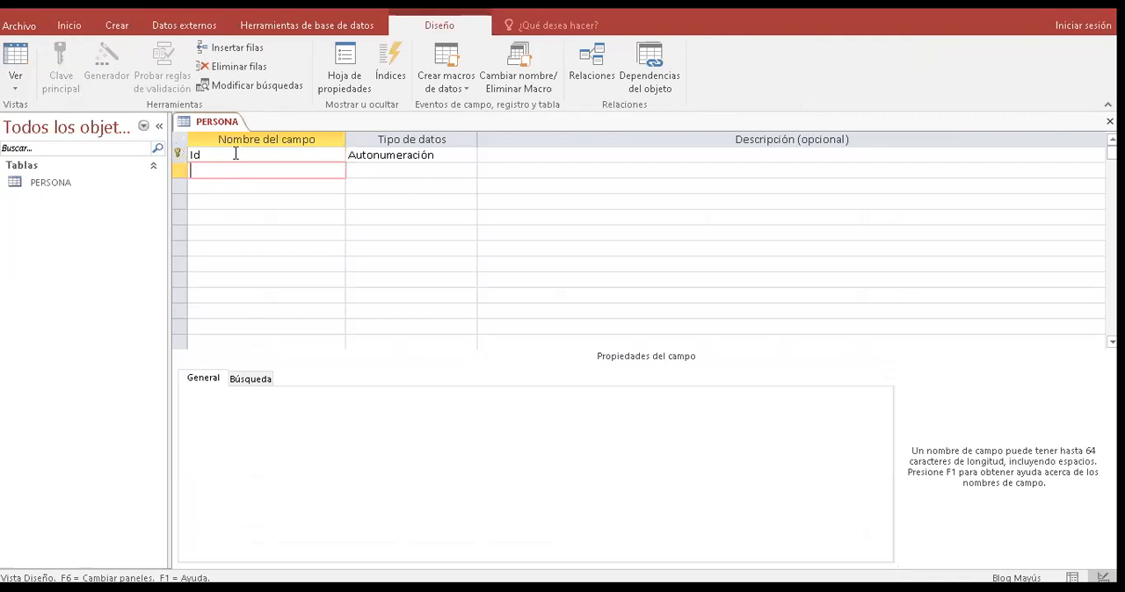
- Rename the Id primary key field as CODIGO DE PERSONA
left_click(236, 154)
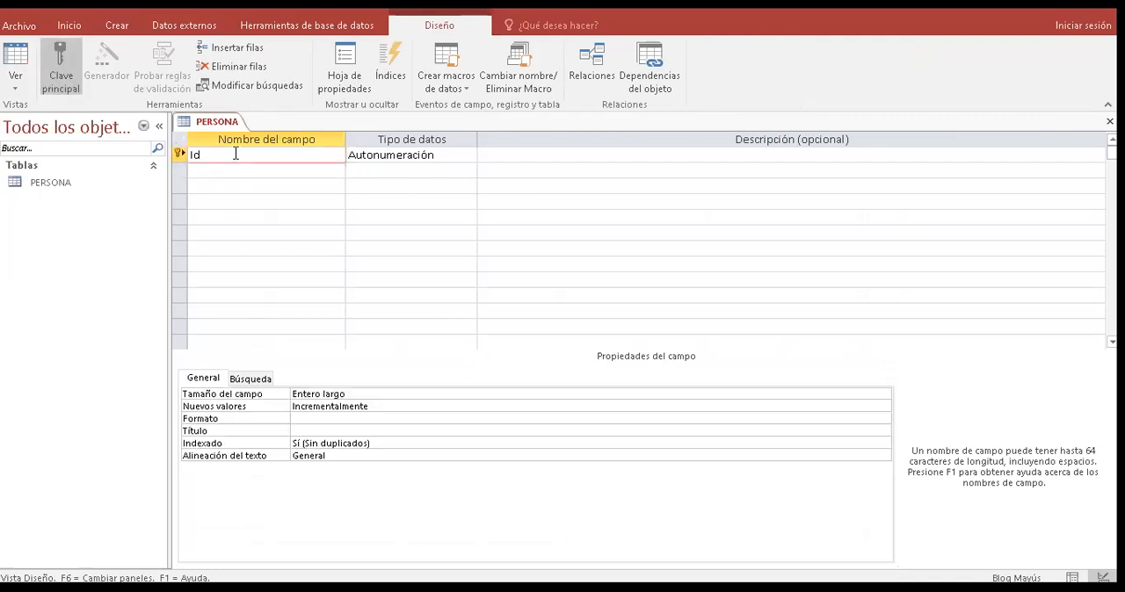
key("BackSpace")
key("BackSpace")
type("CODIGO DE PERSONA")
- Add a field named NOMBRE below CODIGO DE PERSONA
left_click(238, 168)
type("NOMB")
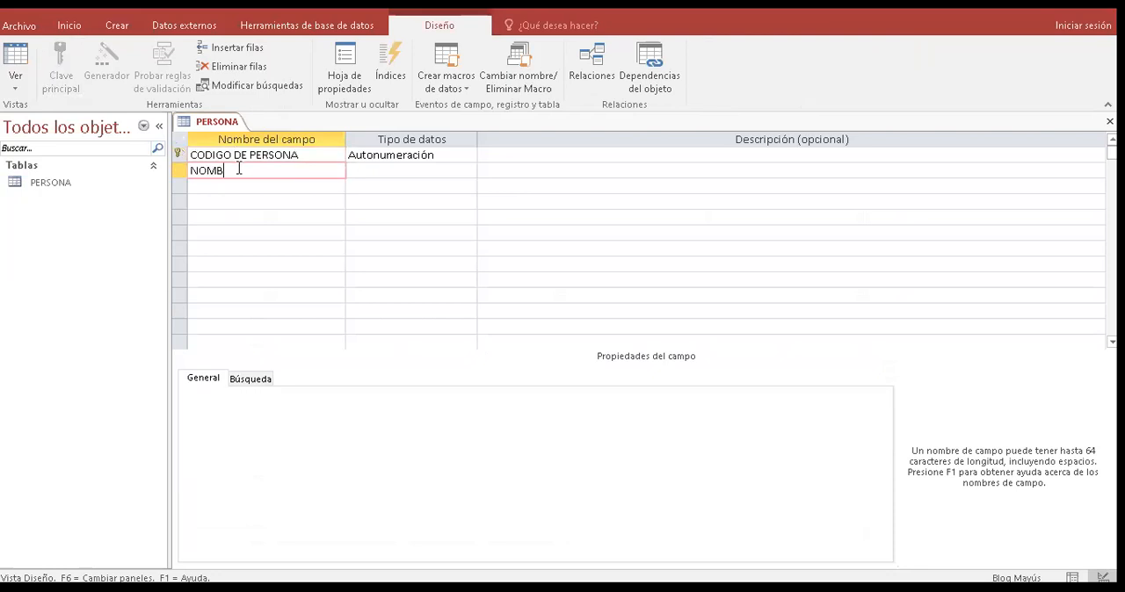
type("RE")
key("Tab")
type("APELLID")
key("BackSpace")
key("BackSpace")
key("BackSpace")
key("BackSpace")
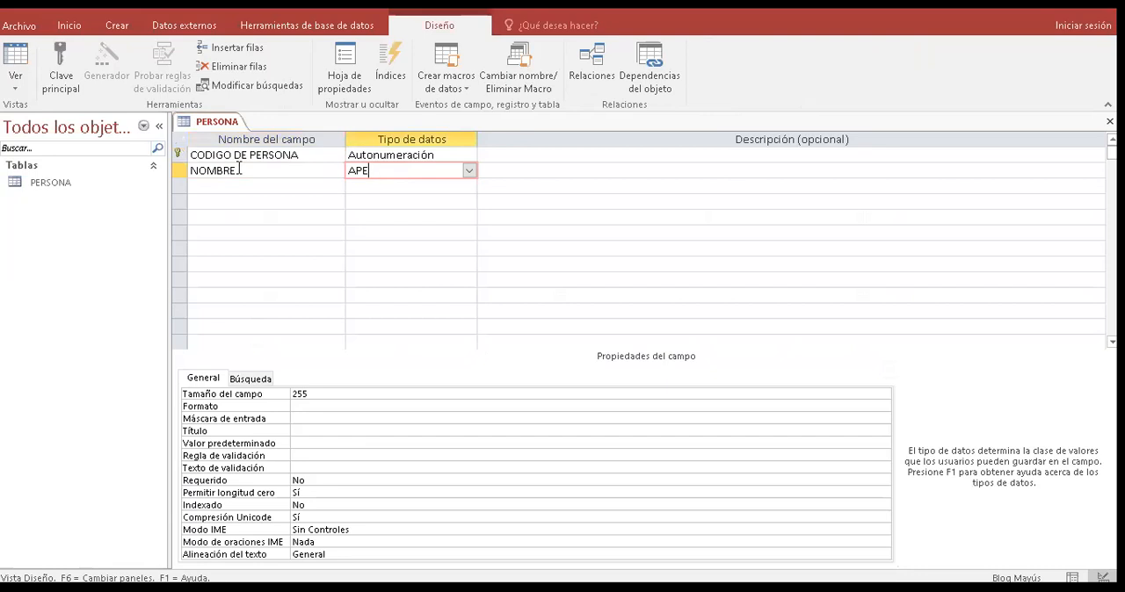
key("BackSpace")
key("BackSpace")
key("BackSpace")
- Set the data type of the NOMBRE field to Texto corto
left_click(471, 173)
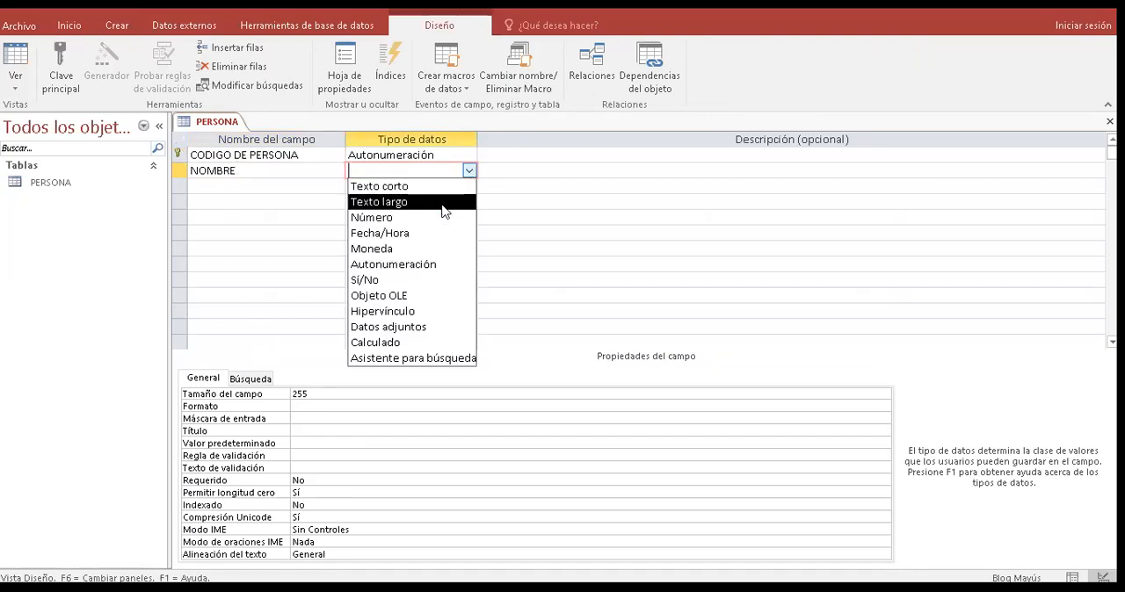
left_click(457, 189)
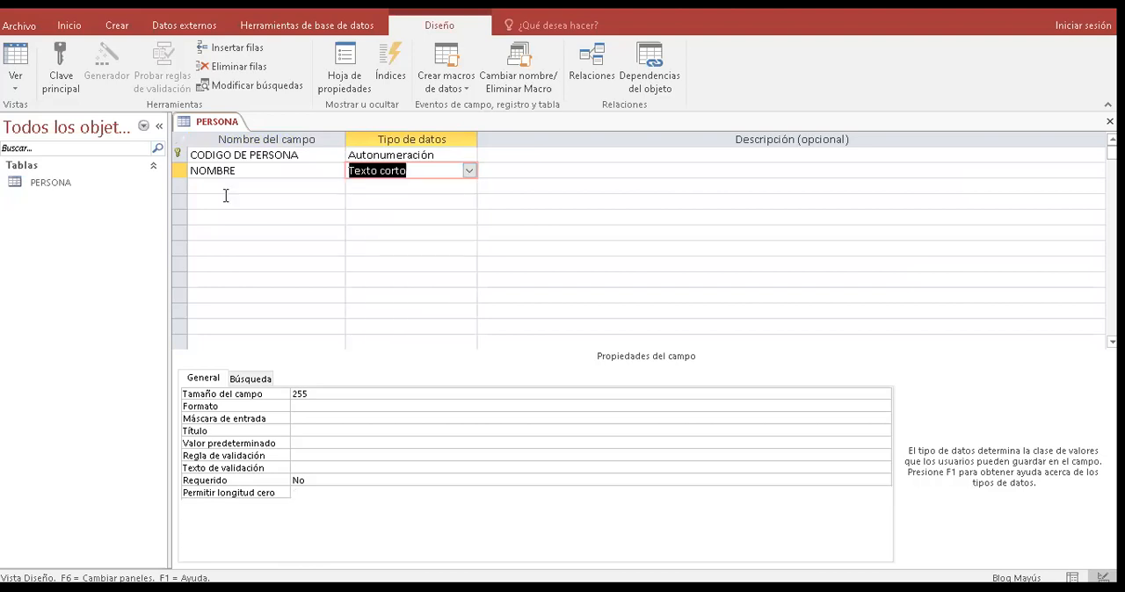
- Add a field named APELLIDO below NOMBRE with the default Texto corto data type
left_click(233, 188)
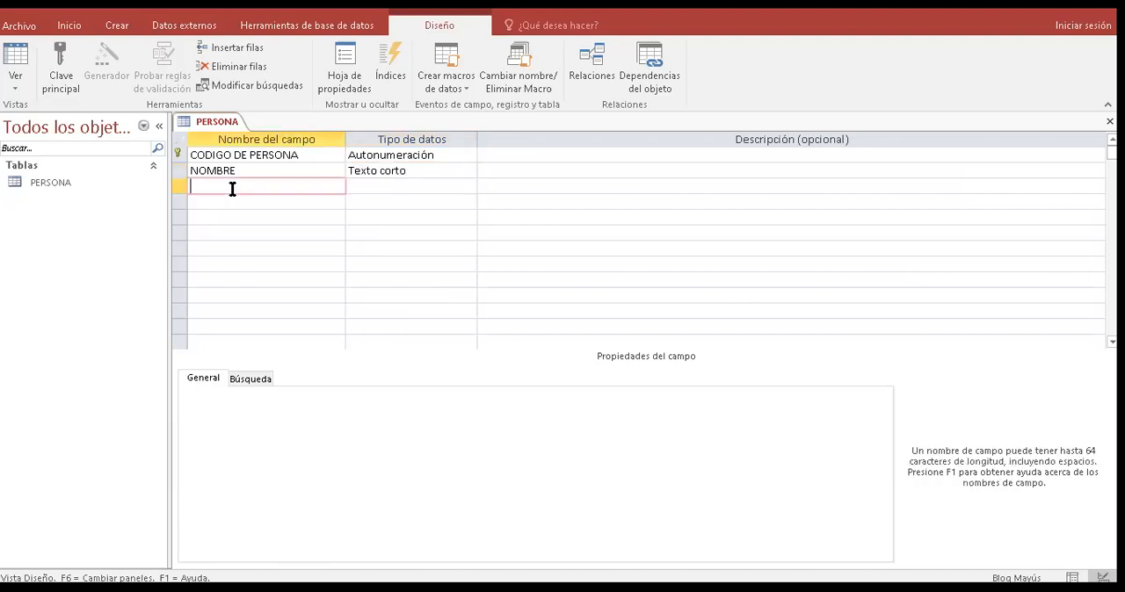
type("APELLIDO")
key("Tab")
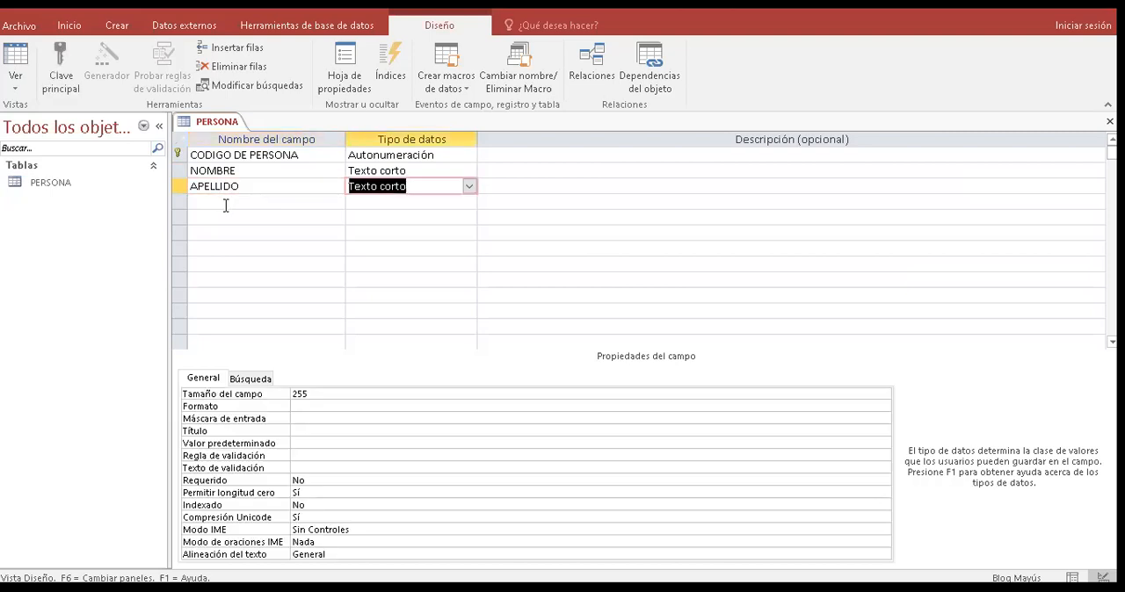
left_click(225, 202)
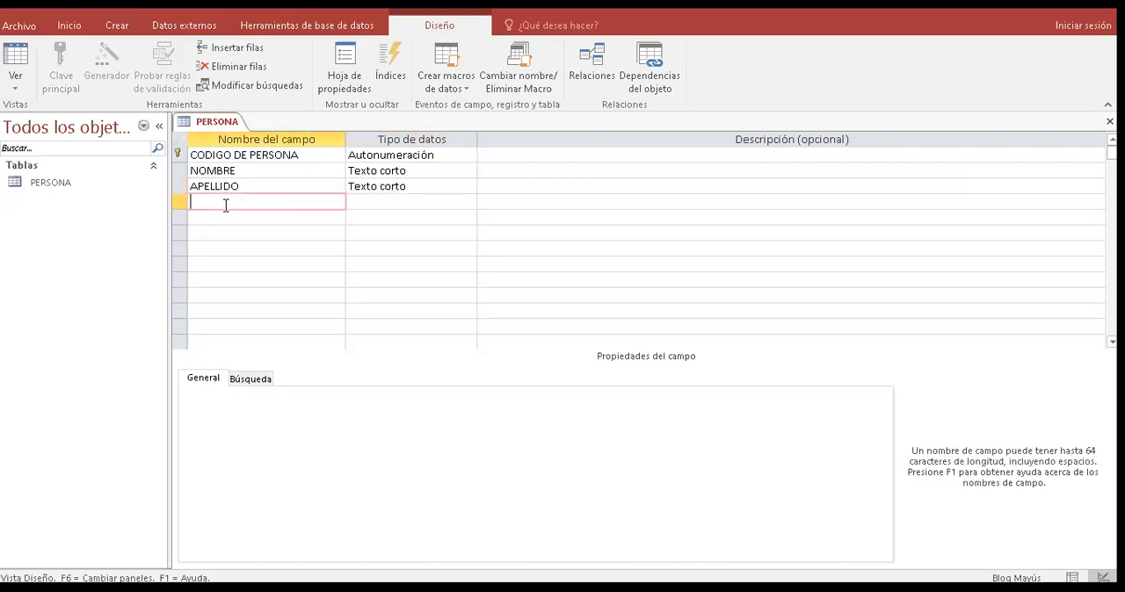
type("N")
type("UMERO D")
type("E")
key("Escape")
- Add the fields CELULAR and CEDULA IDENTIDAD below APELLIDO, keeping the default data type
type("CELULAR")
key("Tab")
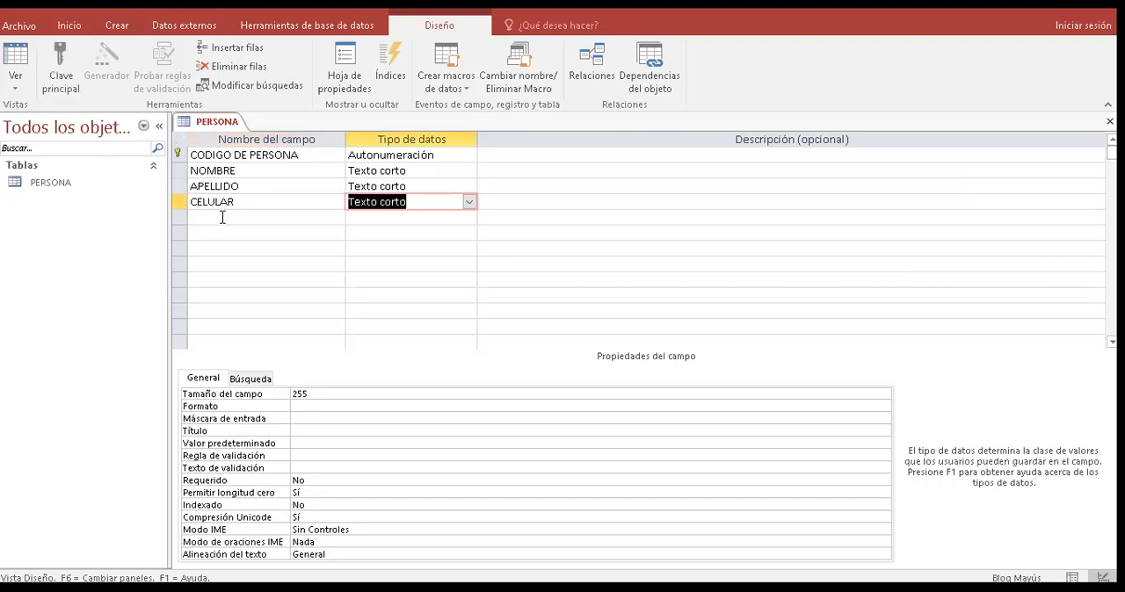
left_click(222, 218)
type("CEDULA IDENTIDAD")
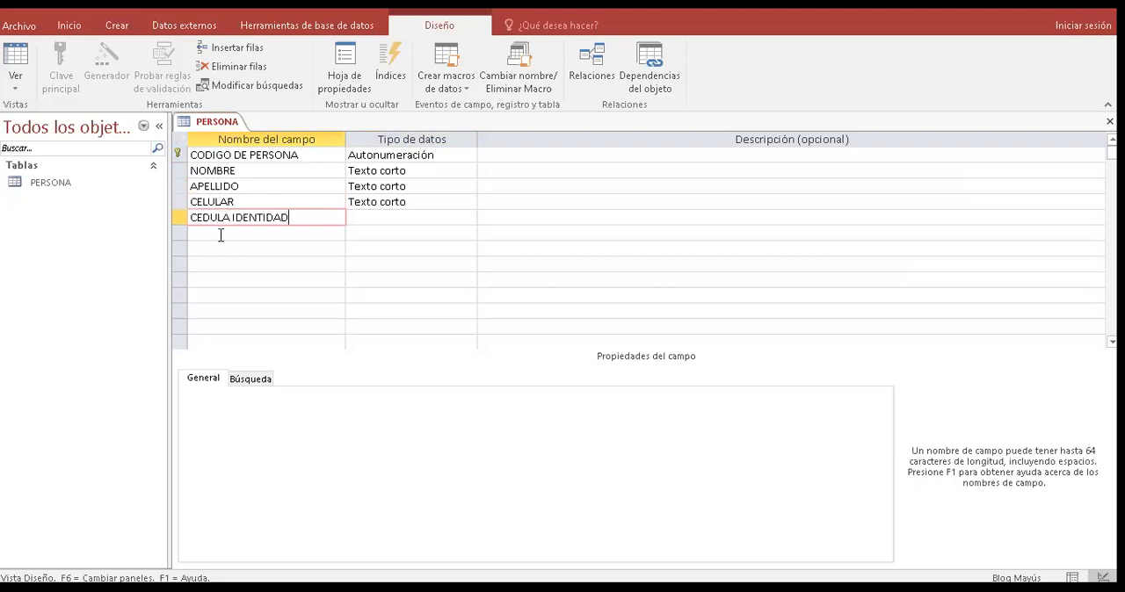
- Add the fields CARRERA and CODIGO ESTUDIANTE below CEDULA IDENTIDAD with the default Texto corto data type
left_click(220, 234)
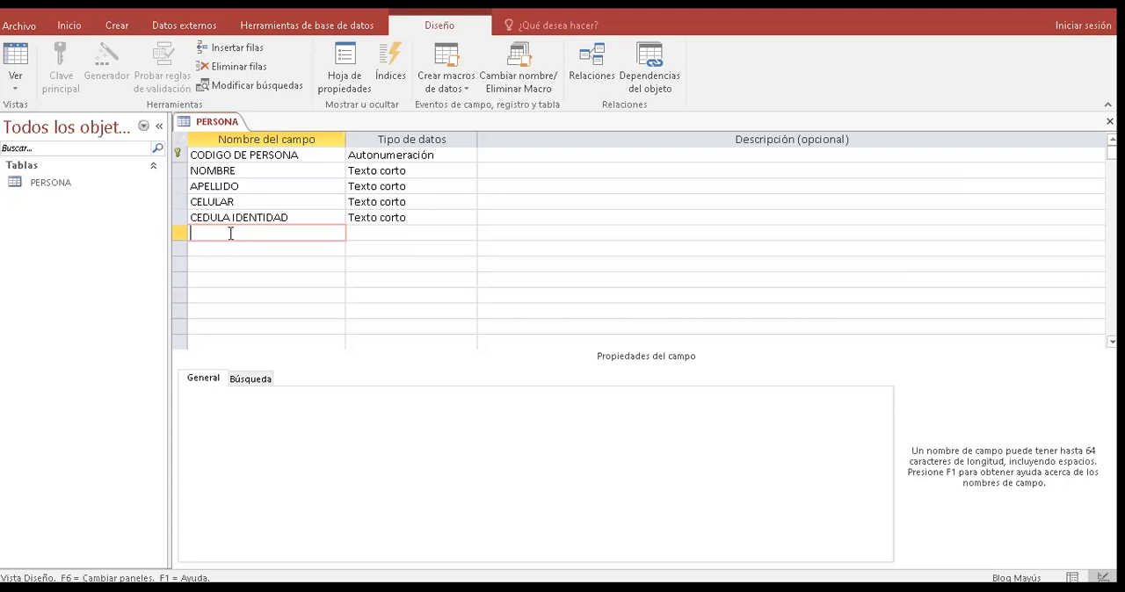
type("CARRERA")
left_click(224, 257)
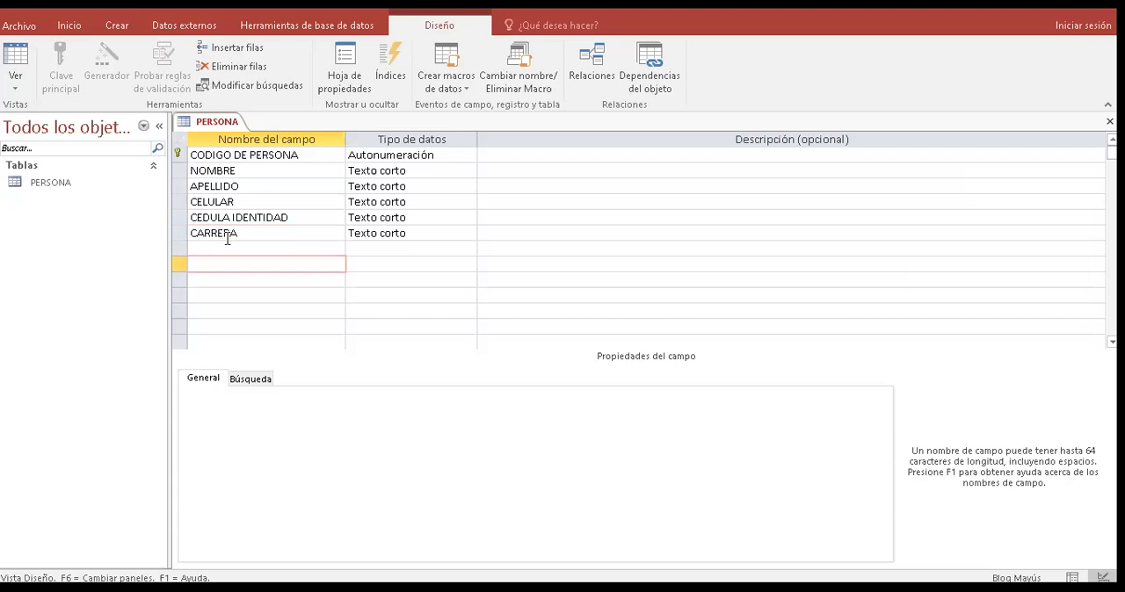
left_click(227, 246)
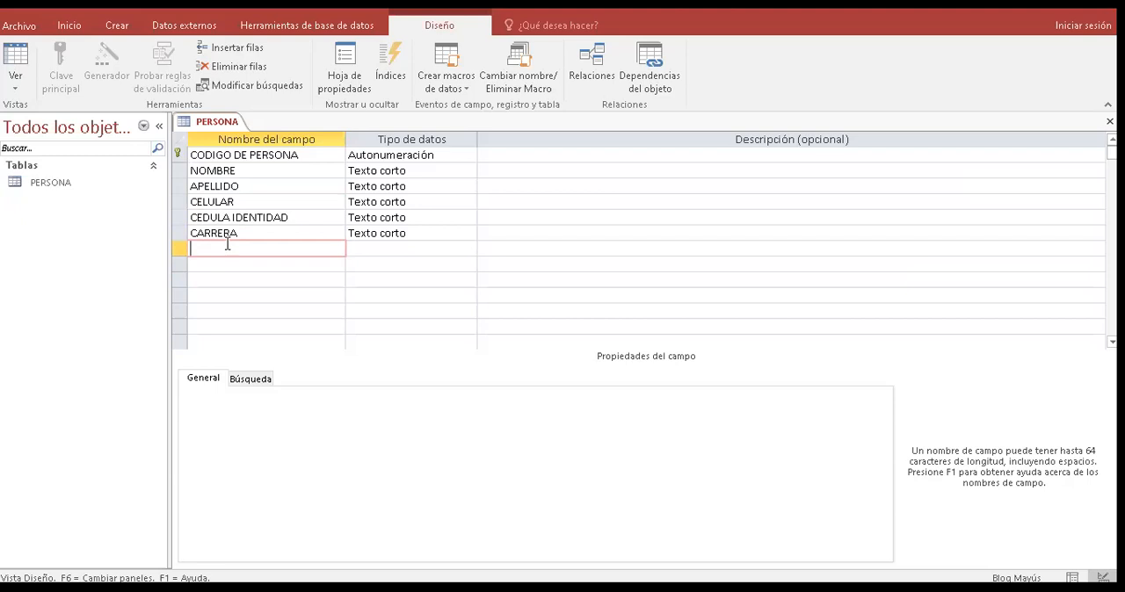
type("CODIGO ESTUDIANTE")
left_click(212, 261)
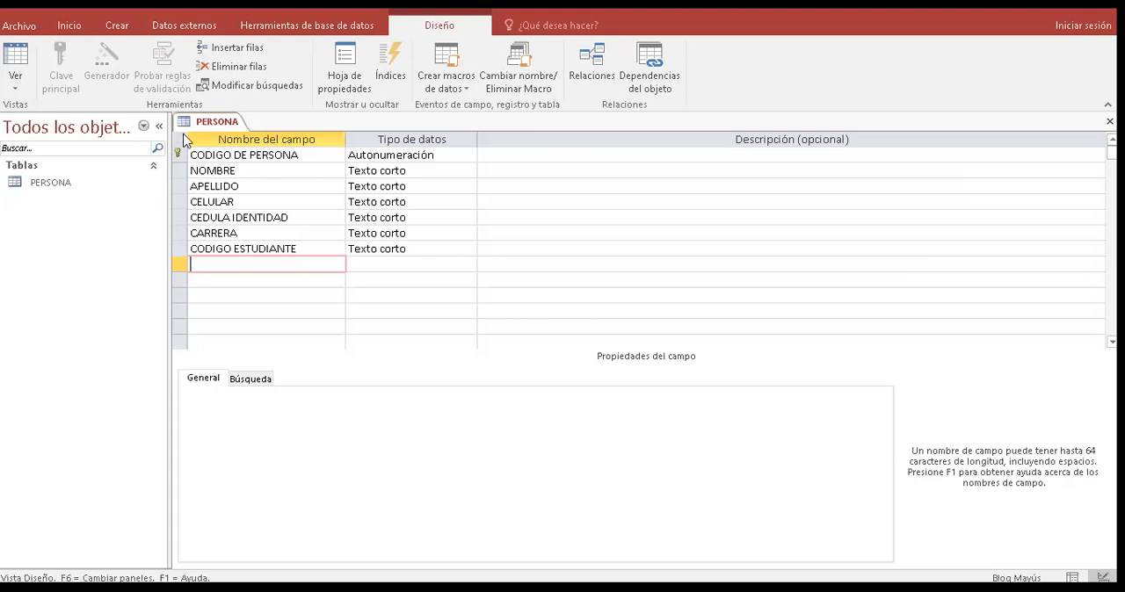
left_click(207, 154)
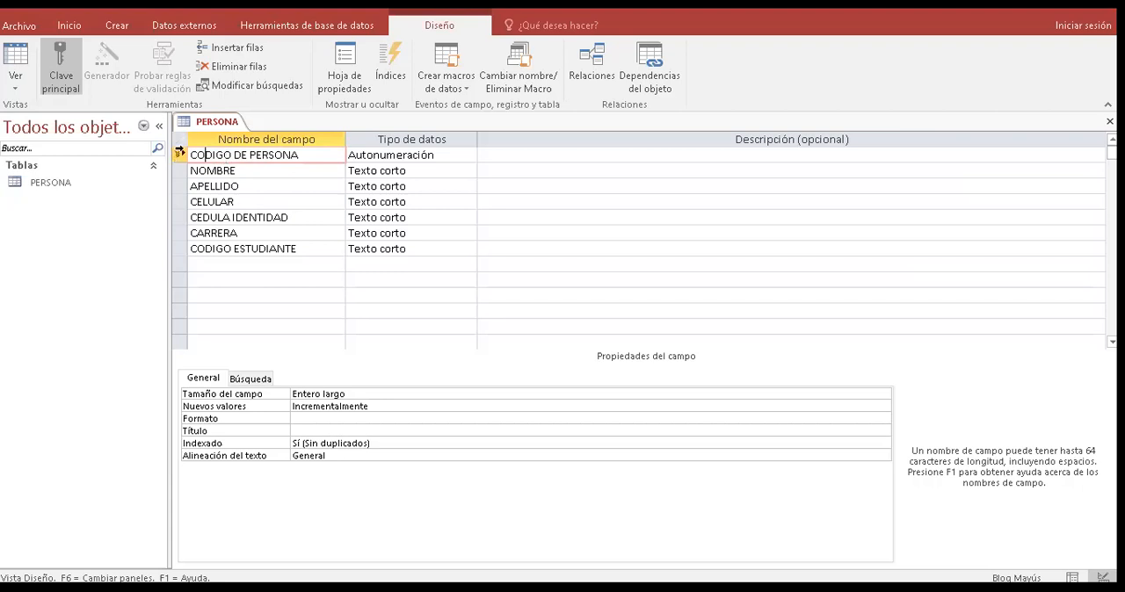
key("ctrl+a")
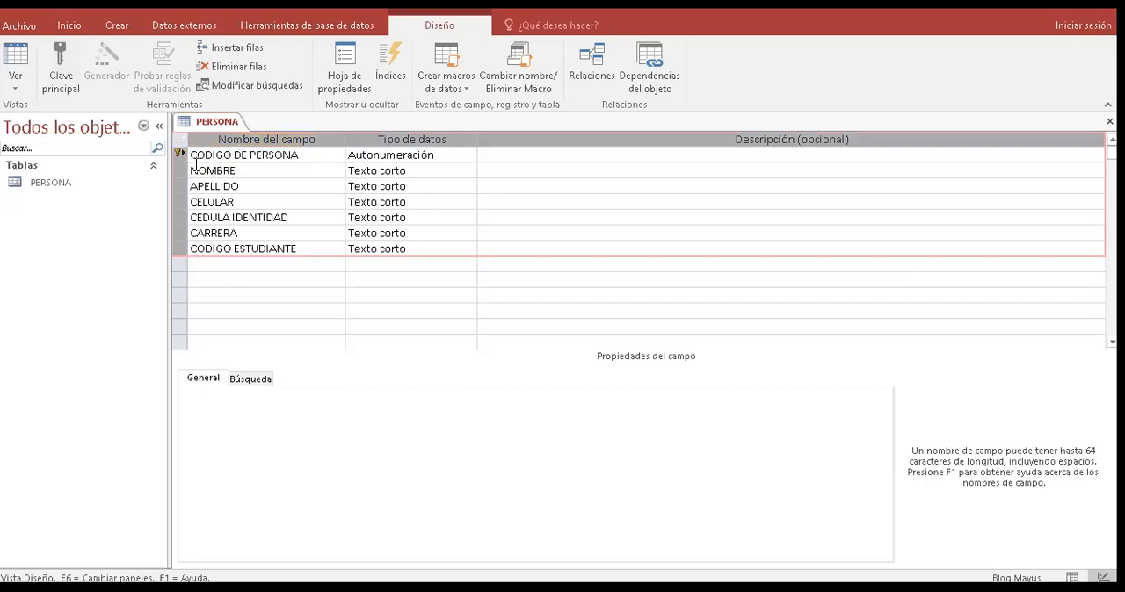
left_click(199, 162)
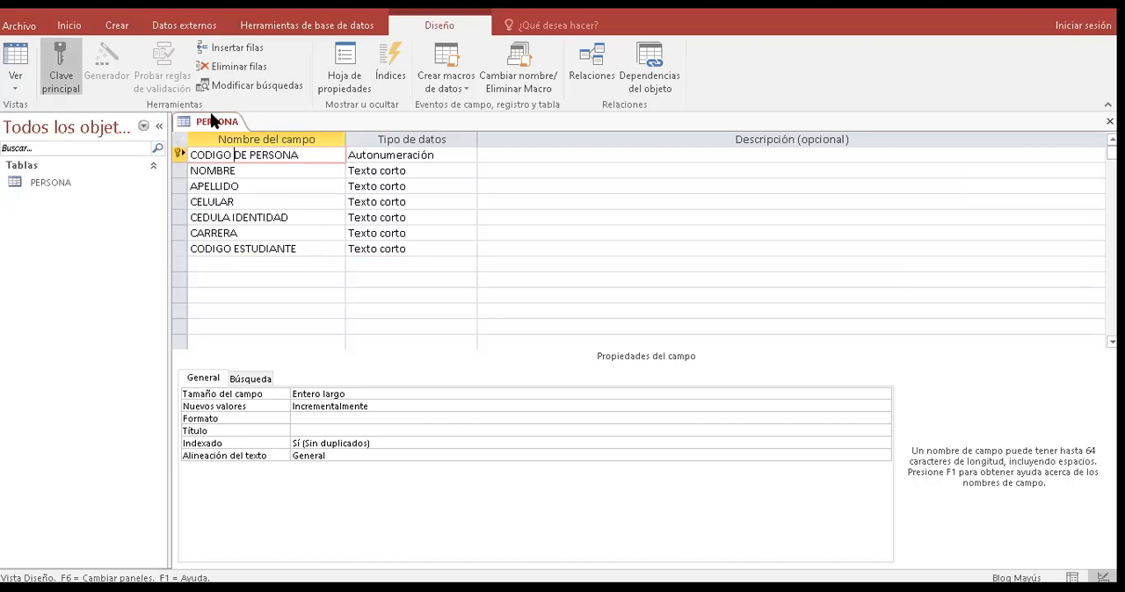
- Save the design of the PERSONA table
right_click(233, 124)
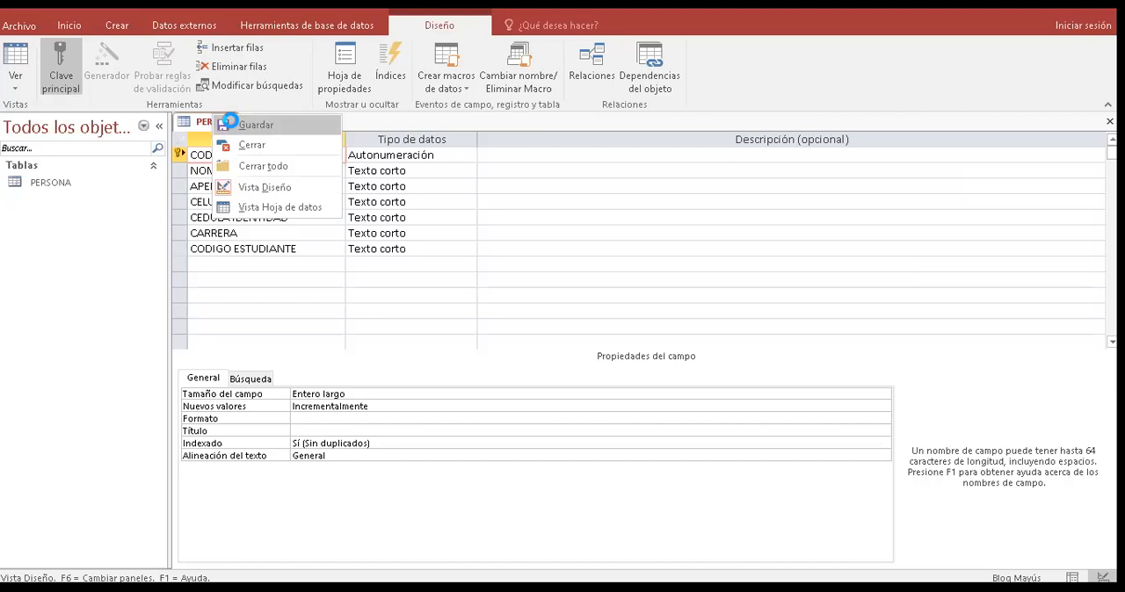
key("Escape")
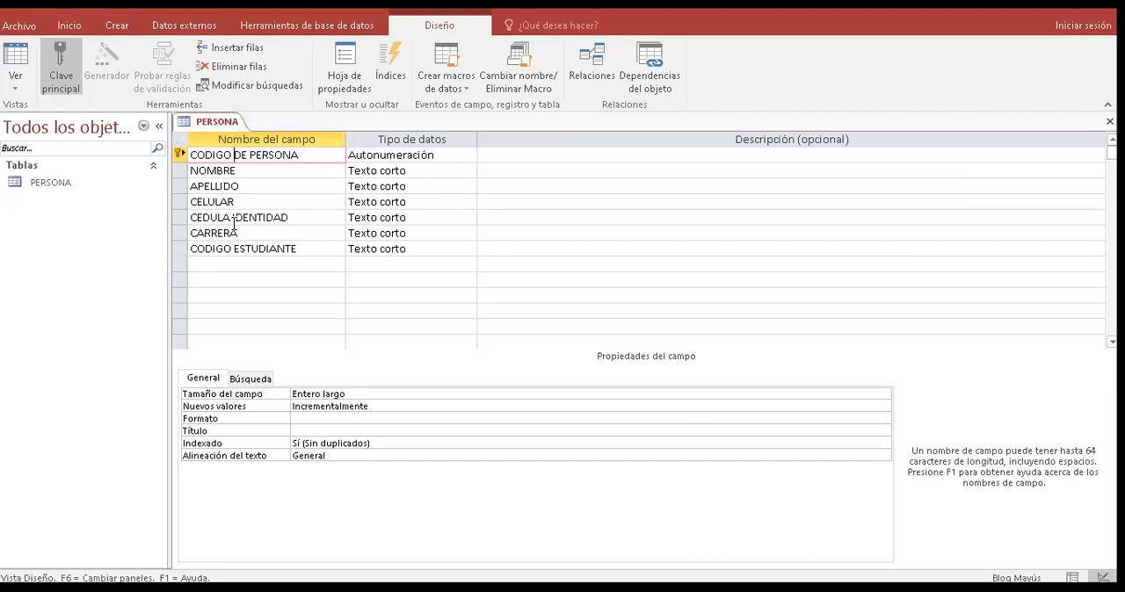
right_click(211, 129)
left_click(235, 134)
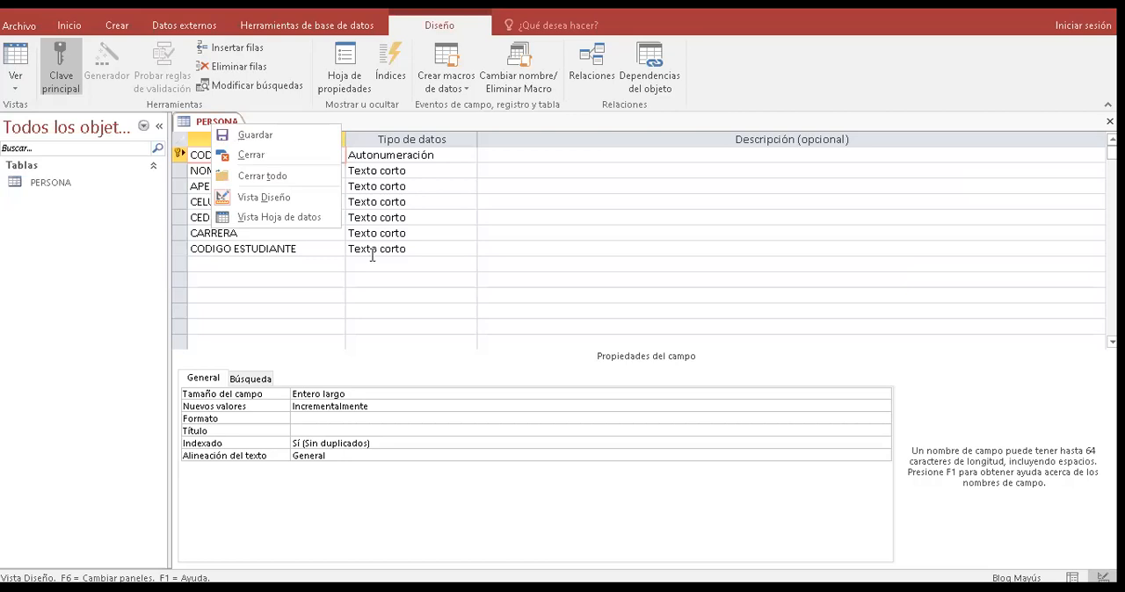
- Change the data type of the CODIGO DE PERSONA field to Número
left_click(380, 187)
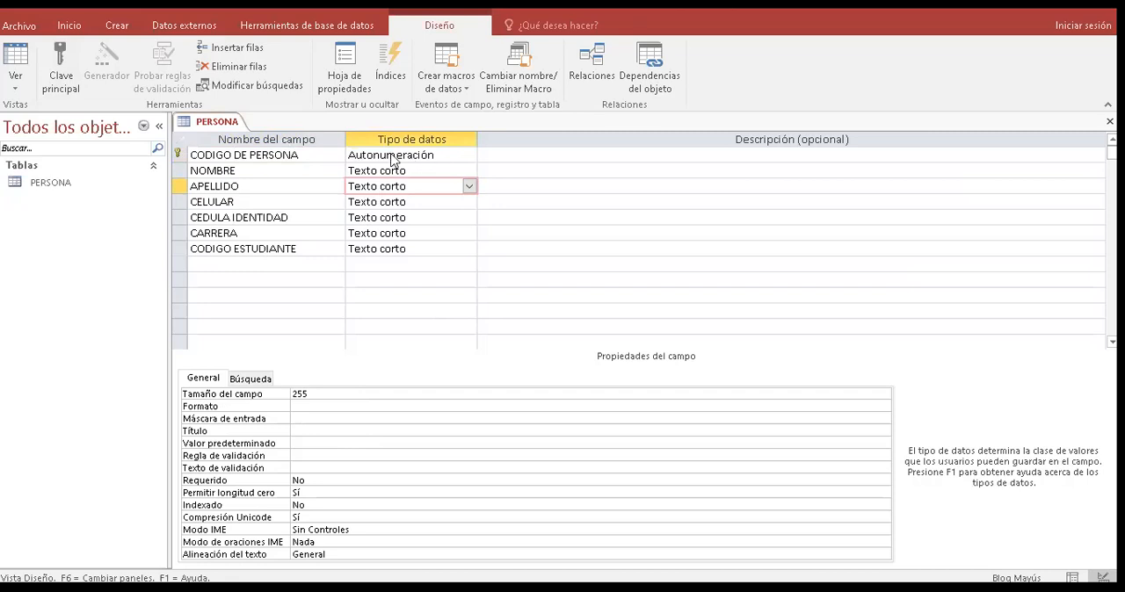
left_click(470, 156)
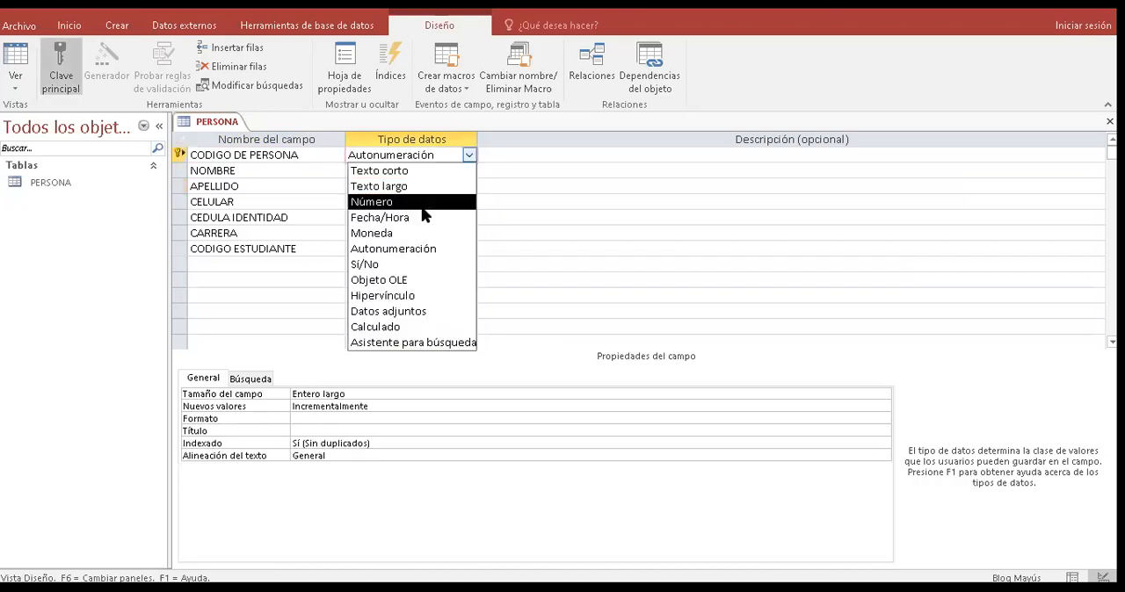
left_click(421, 204)
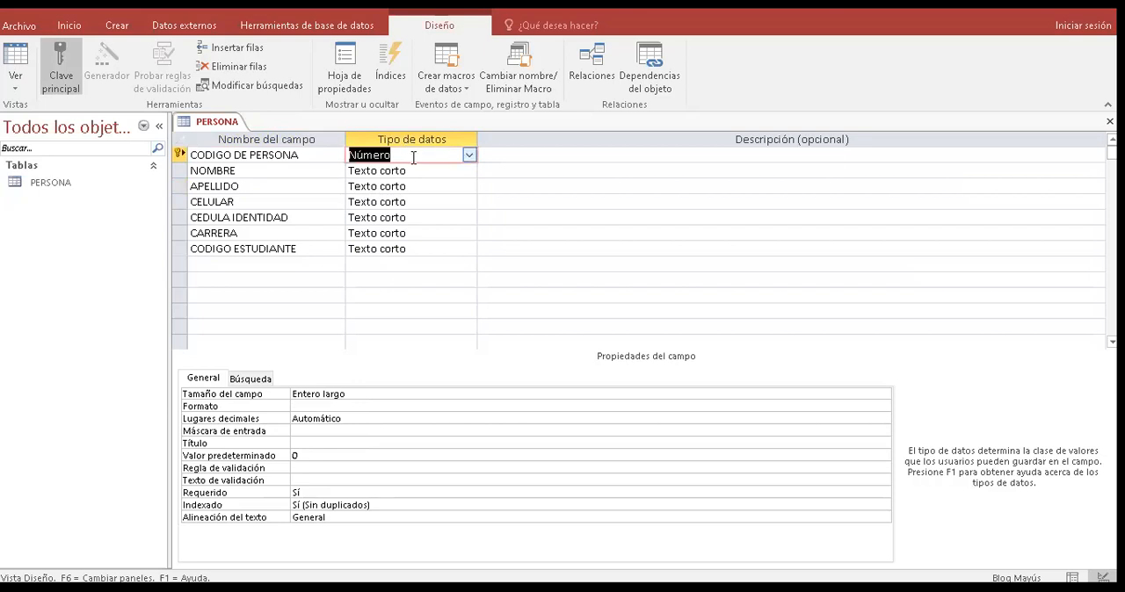
left_click(411, 158)
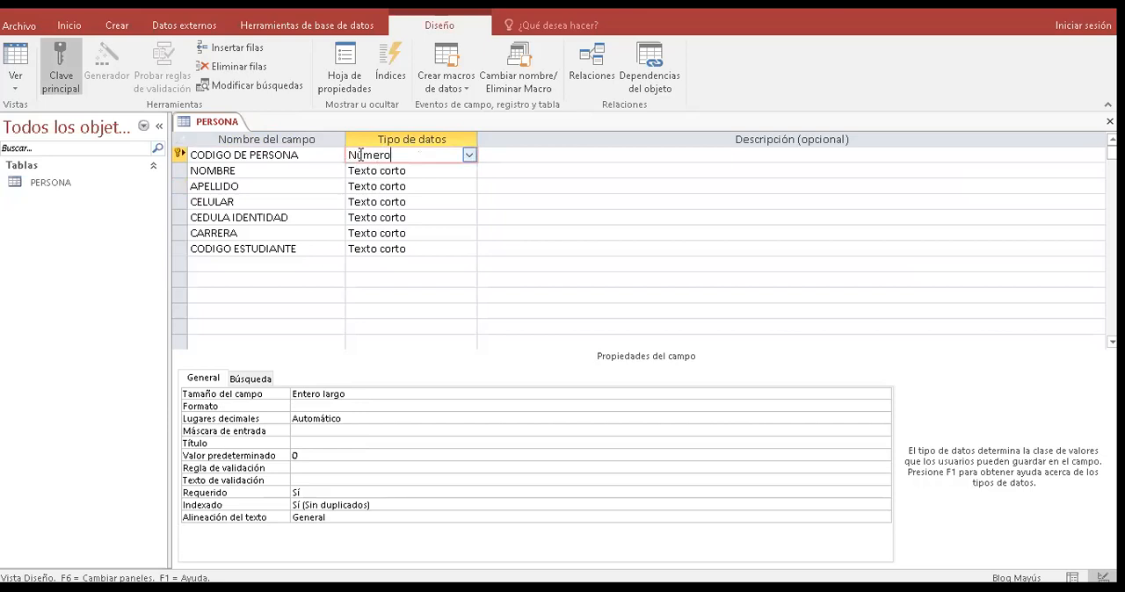
- Set the data type of the CODIGO DE PERSONA, CELULAR and CEDULA IDENTIDAD fields to Número
left_click(469, 155)
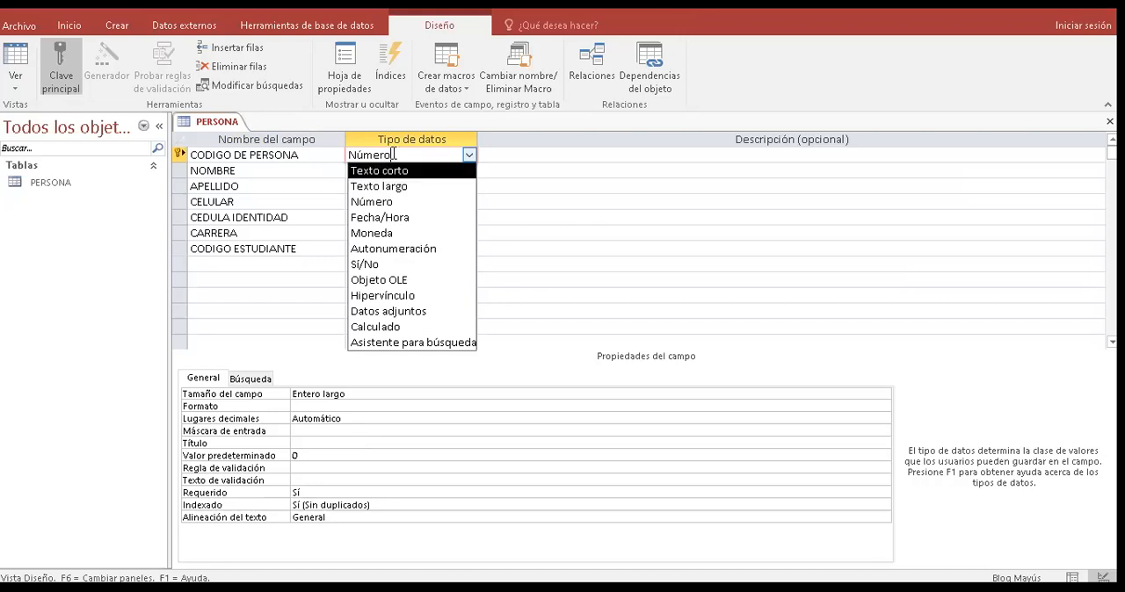
left_click(391, 202)
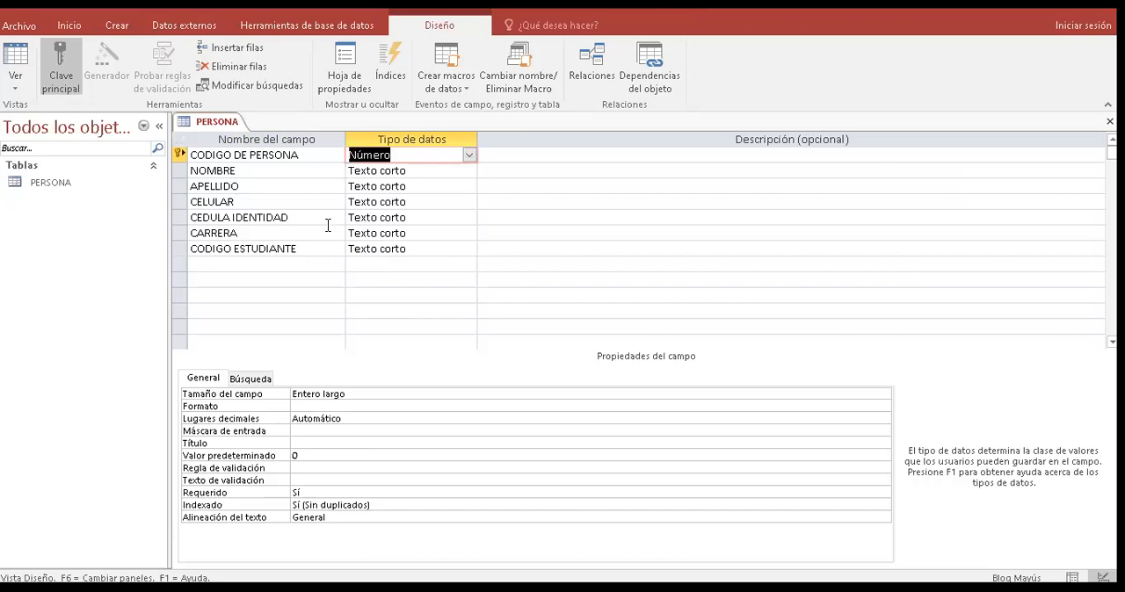
left_click(468, 203)
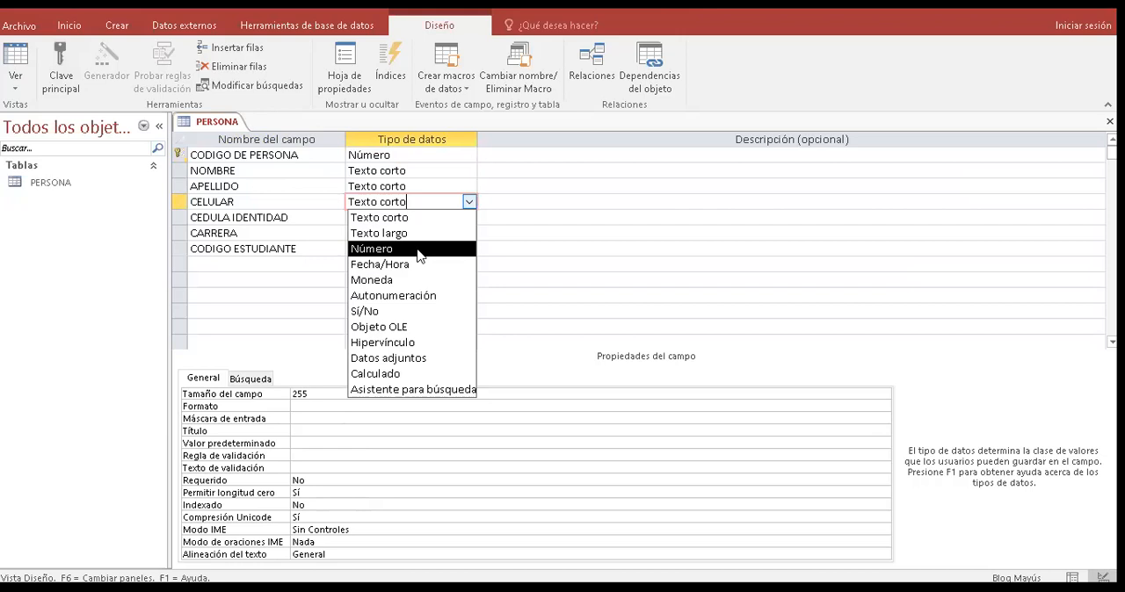
left_click(418, 252)
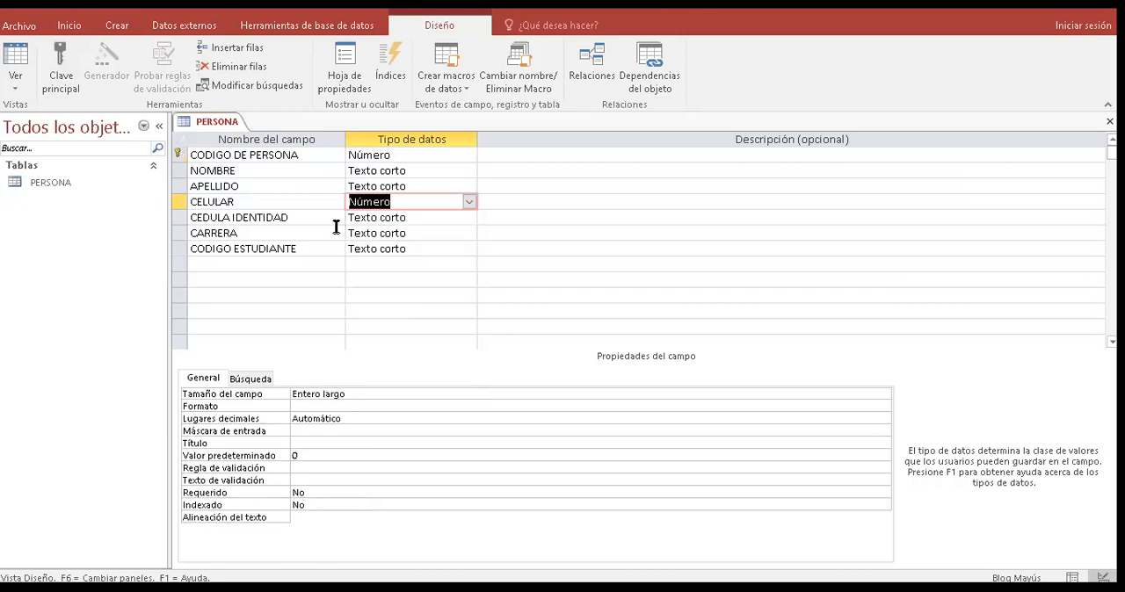
left_click(470, 217)
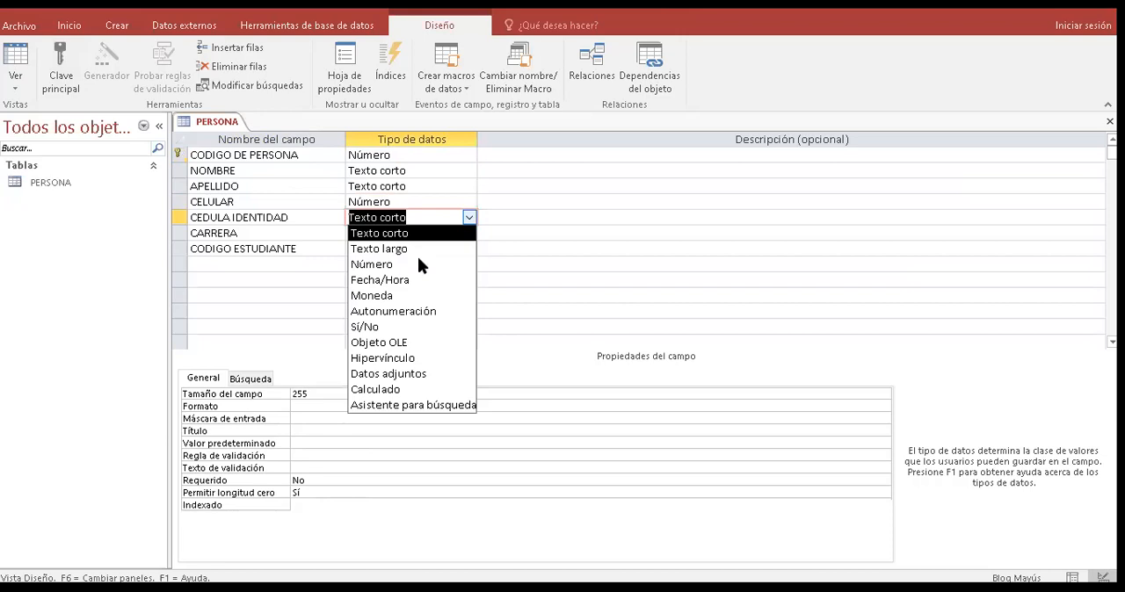
left_click(418, 263)
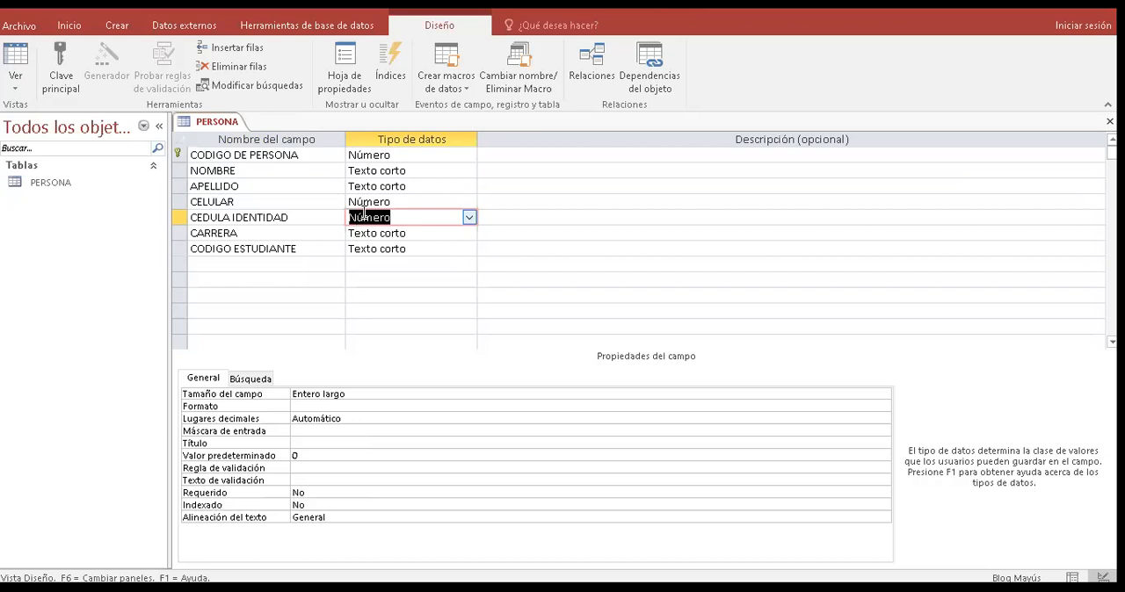
- Change the data type of the CODIGO ESTUDIANTE field to Número
left_click(442, 251)
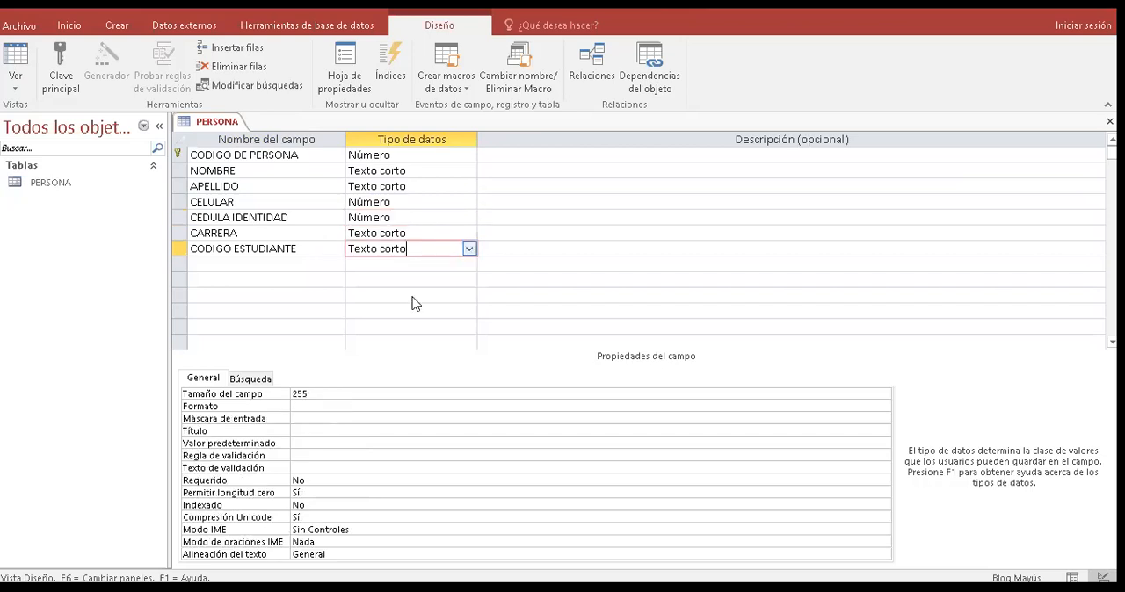
key("alt+Down")
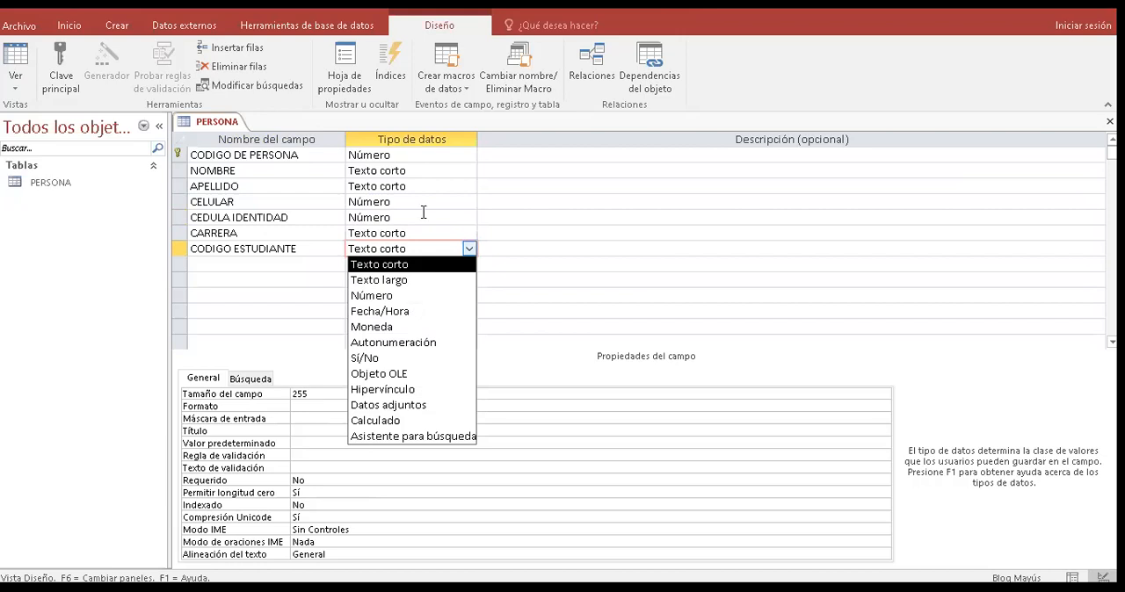
key("Down")
key("Down")
key("Return")
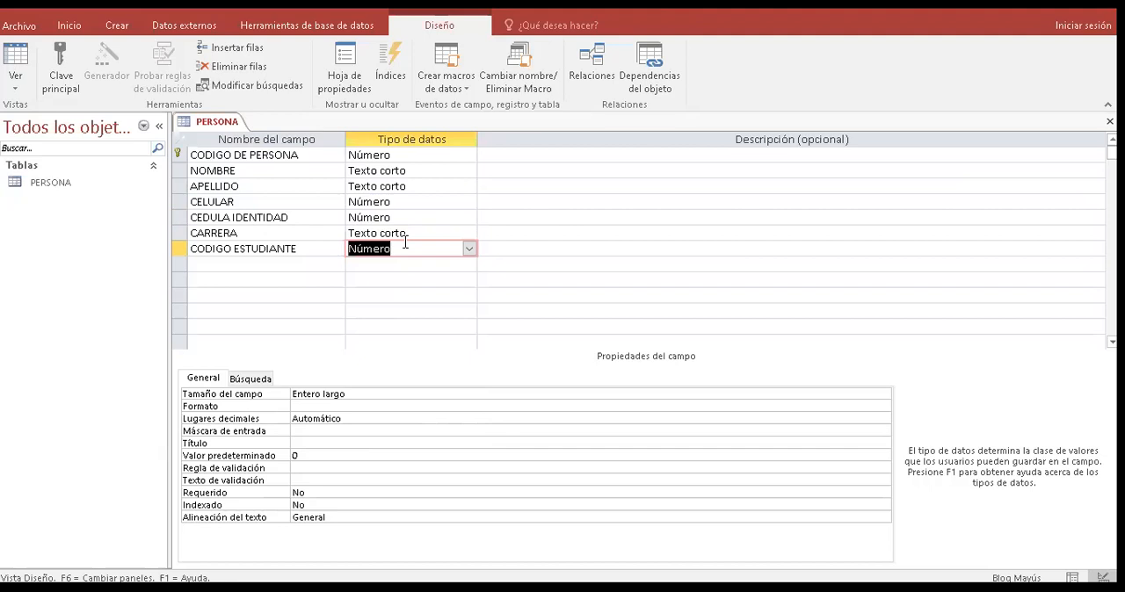
- Try the Texto largo data type on the NOMBRE field and return it to Texto corto
left_click(308, 155)
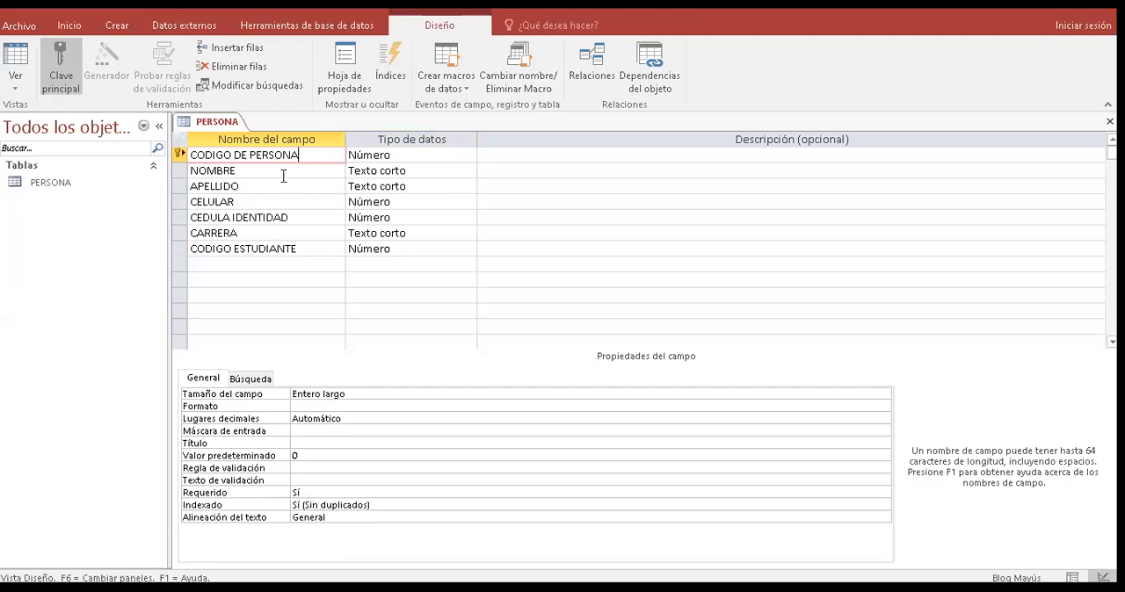
left_click(224, 171)
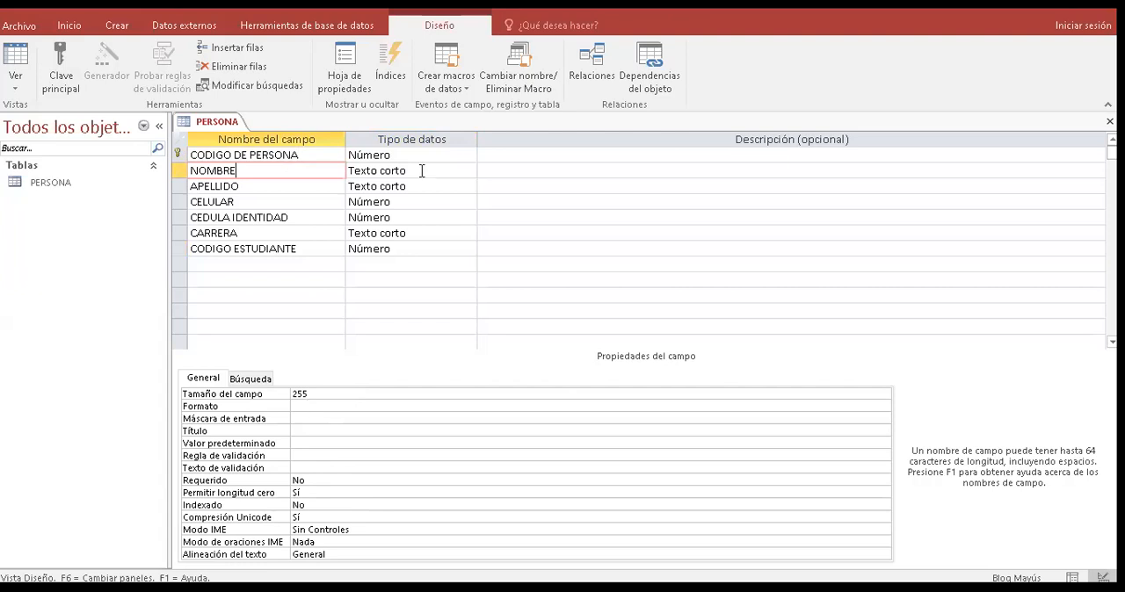
left_click(469, 175)
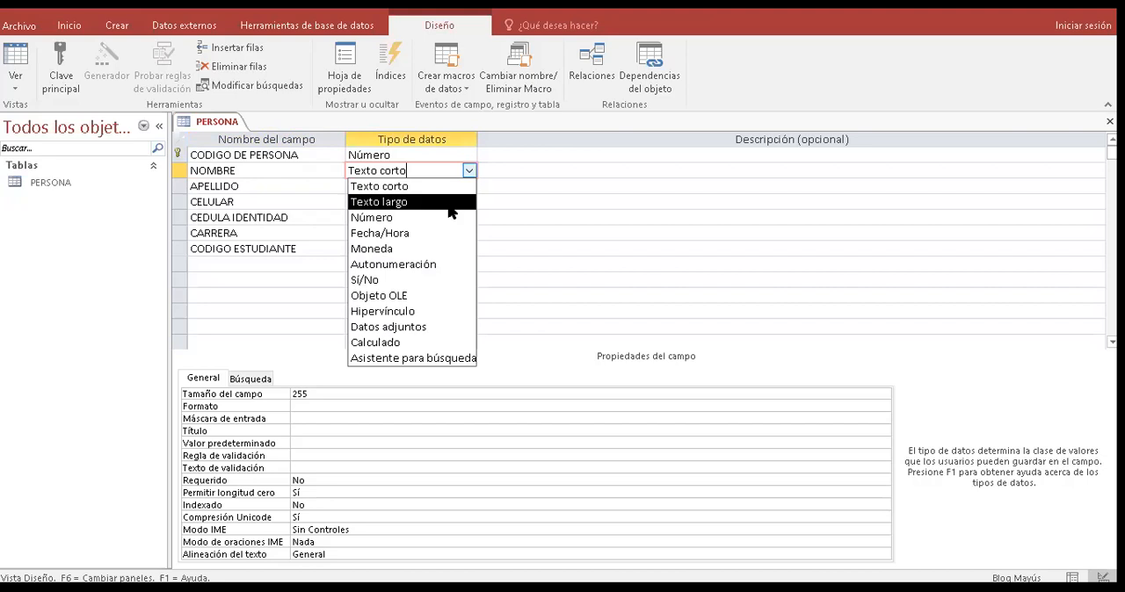
double_click(448, 206)
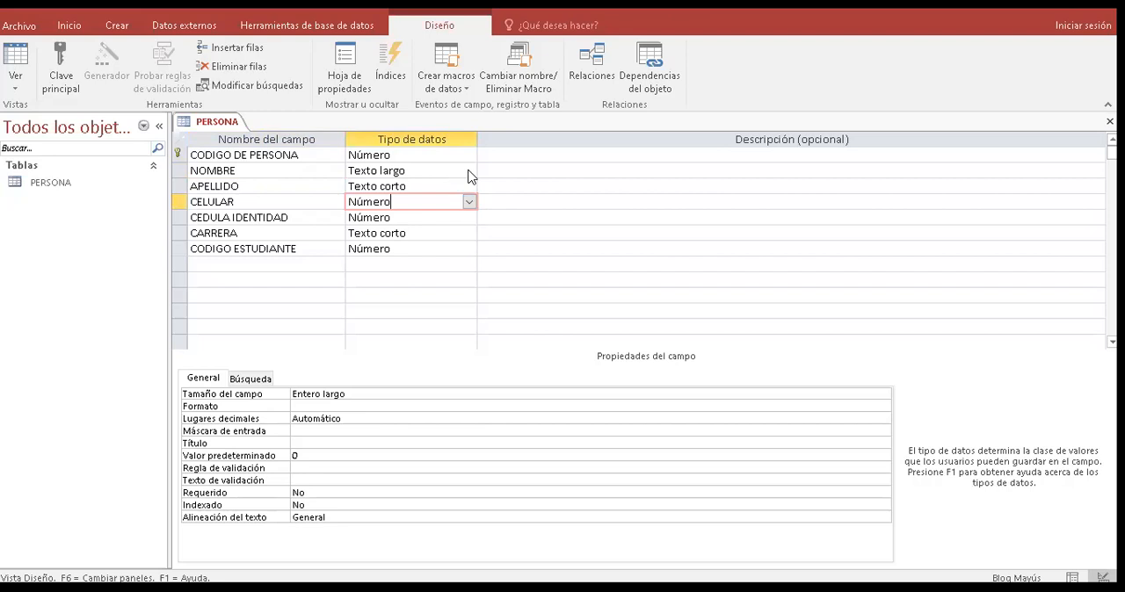
left_click(469, 172)
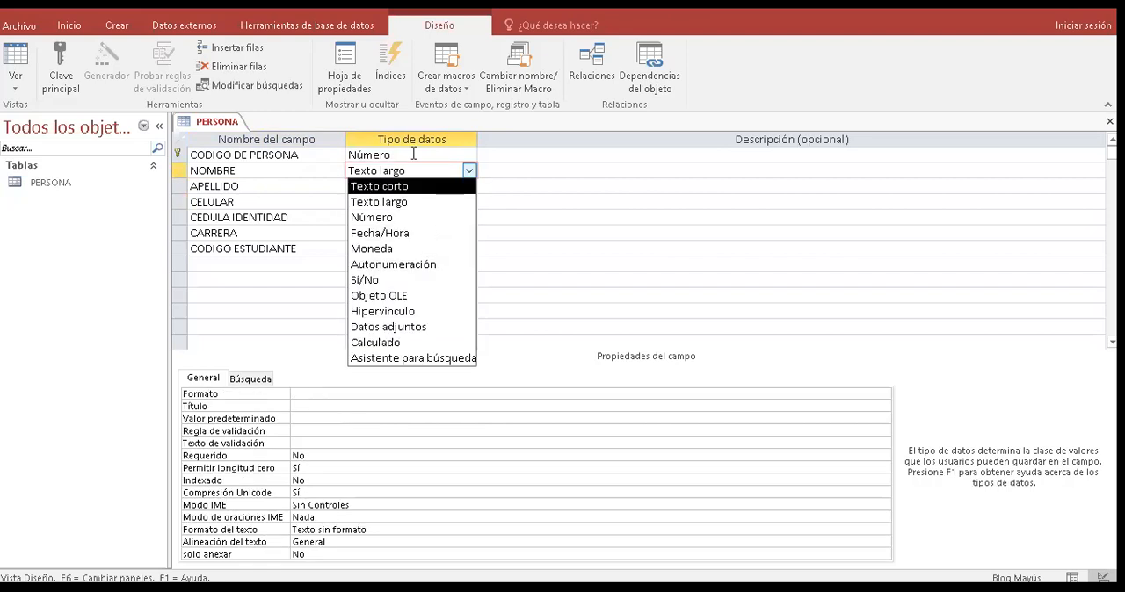
key("Return")
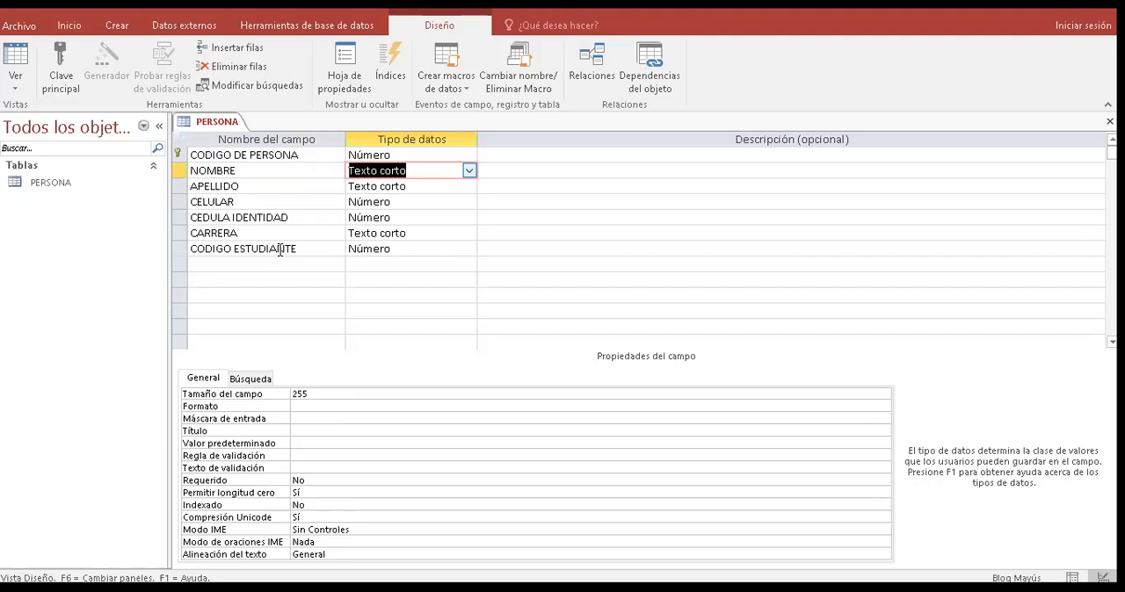
- Set the field size (Tamaño del campo) of the NOMBRE field to 50
key("shift+Tab")
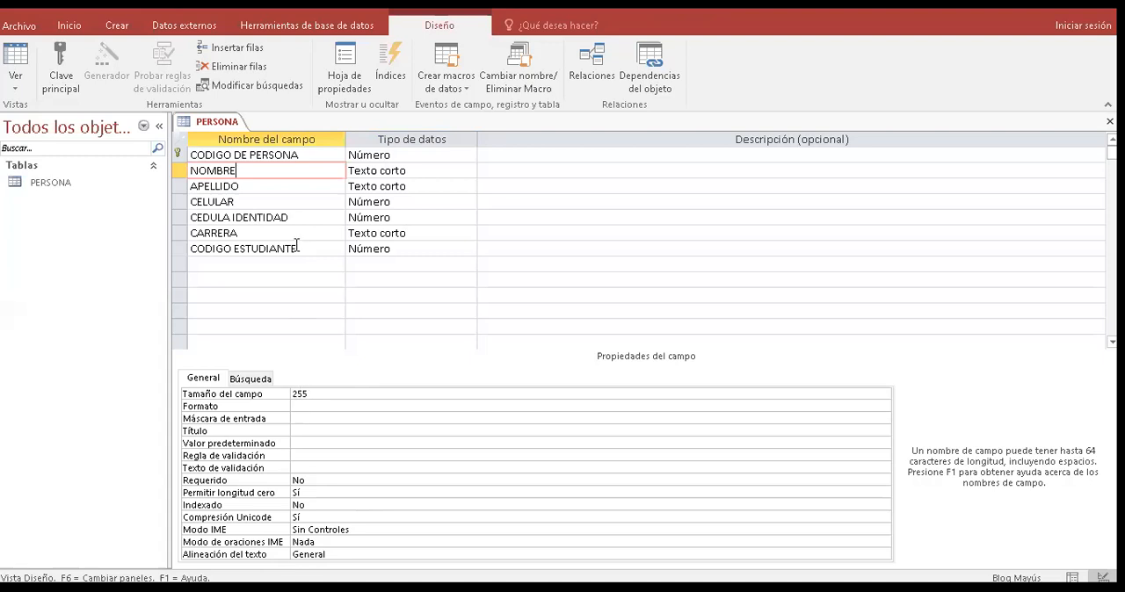
left_click(315, 396)
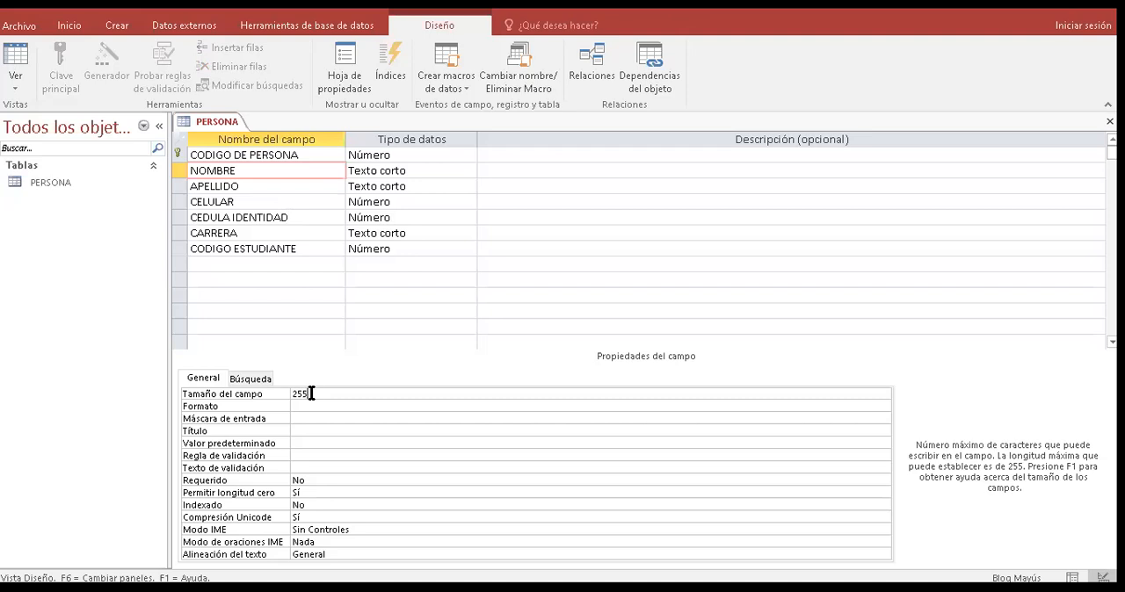
key("BackSpace")
key("BackSpace")
key("BackSpace")
type("50")
key("Return")
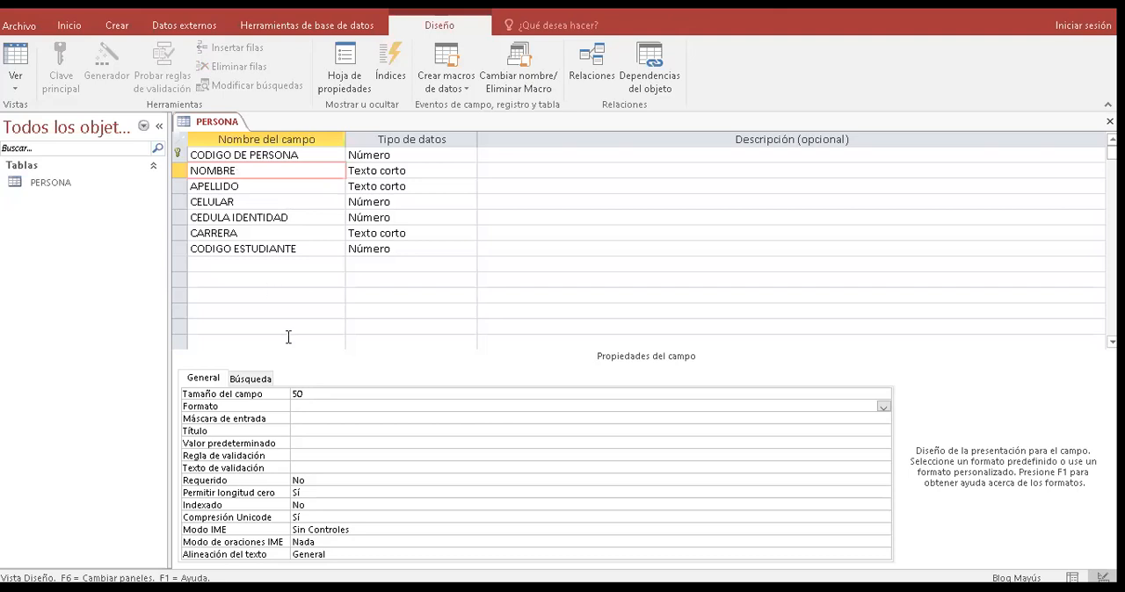
- Set the field size (Tamaño del campo) of the APELLIDO field to 60
left_click(271, 186)
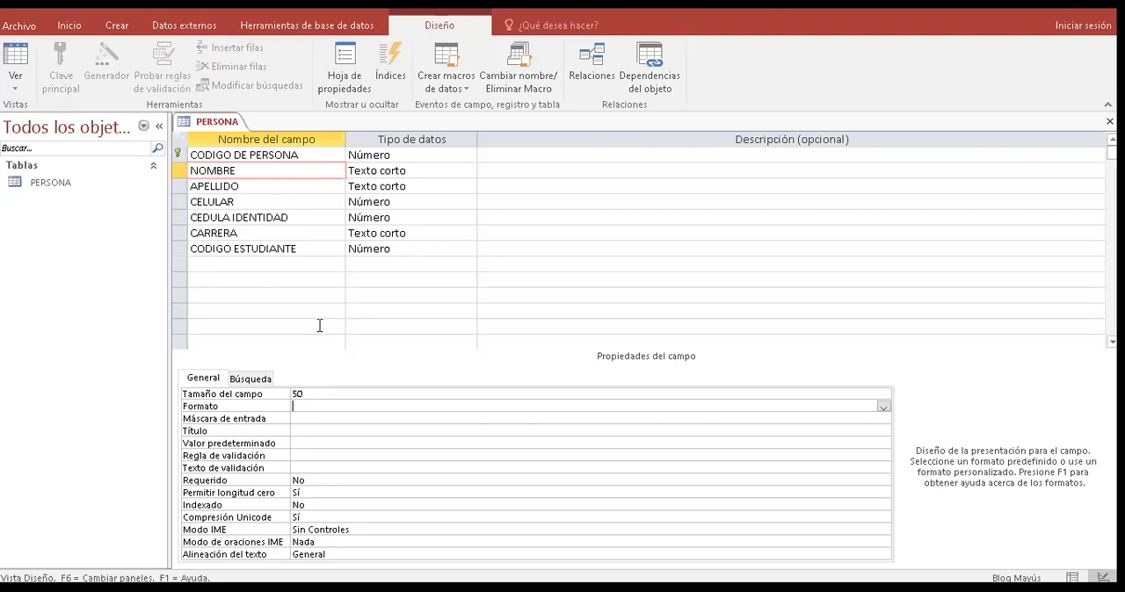
left_click(324, 394)
key("BackSpace")
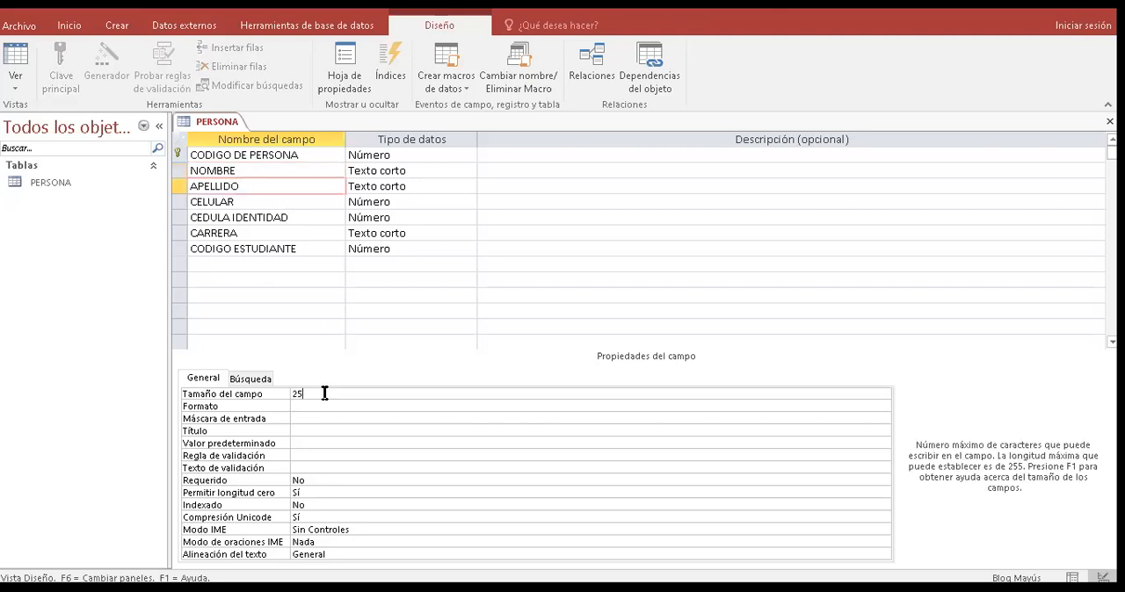
key("BackSpace")
key("BackSpace")
type("60")
- Examine the field size choices available for the CELULAR field, keeping Entero largo
left_click(318, 203)
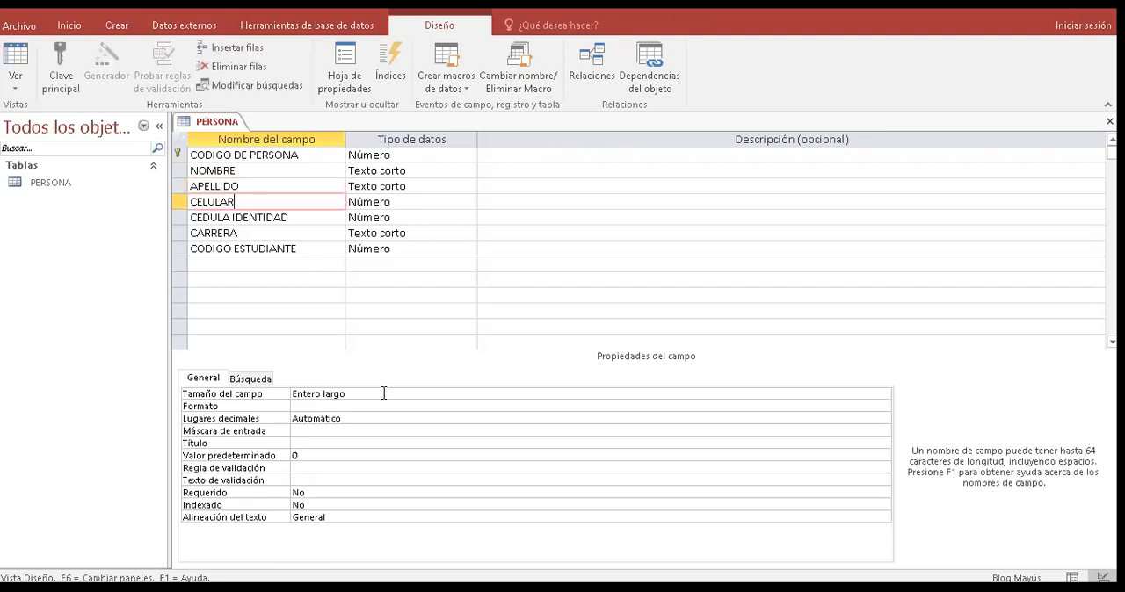
left_click(509, 394)
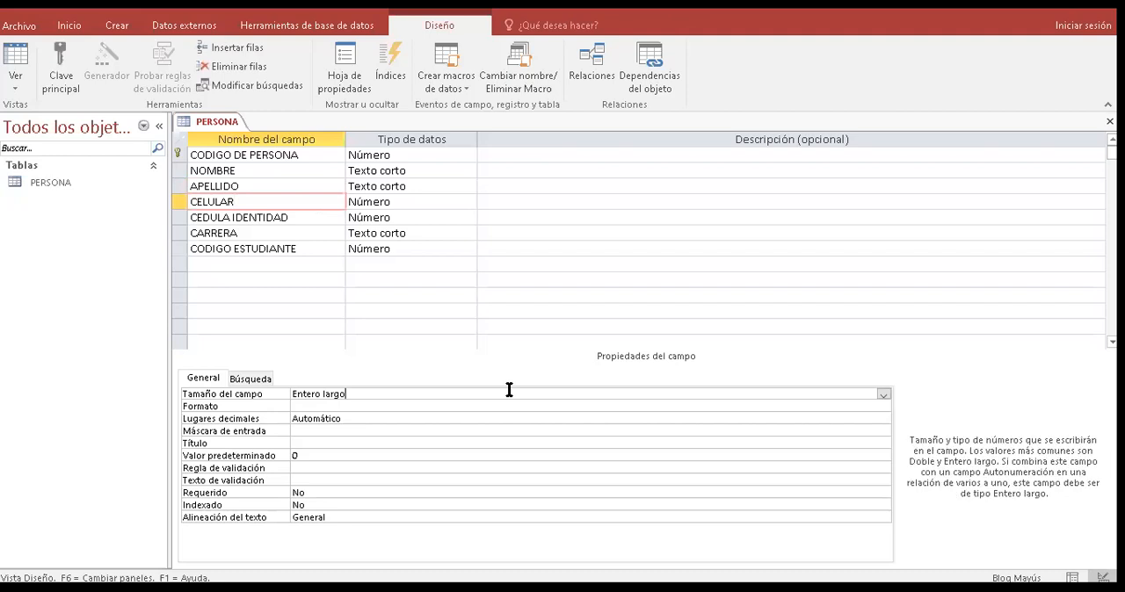
left_click(884, 395)
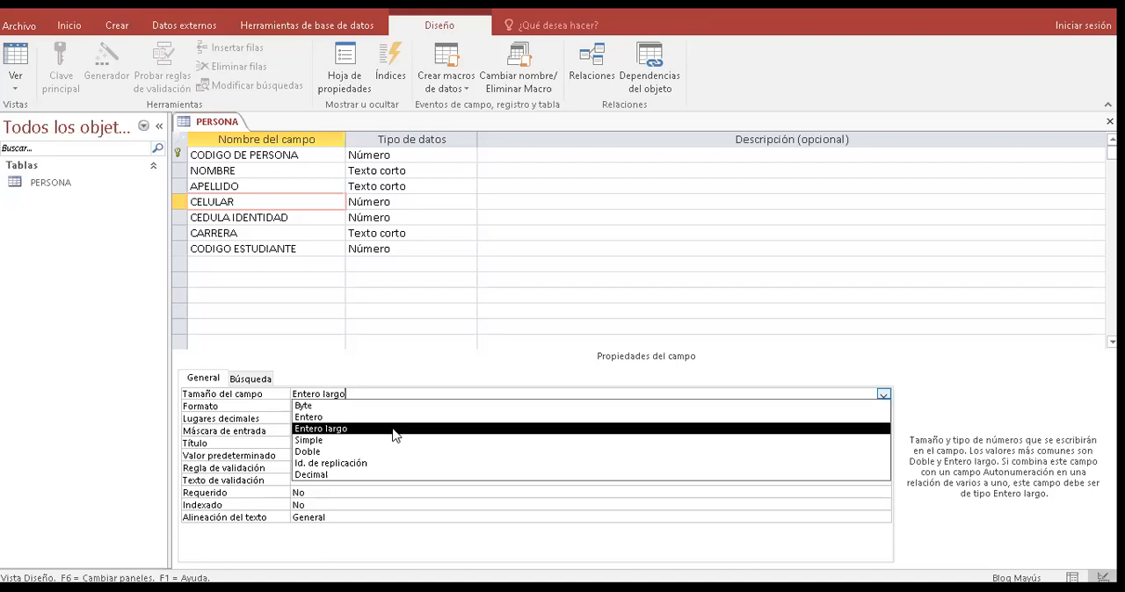
left_click(348, 397)
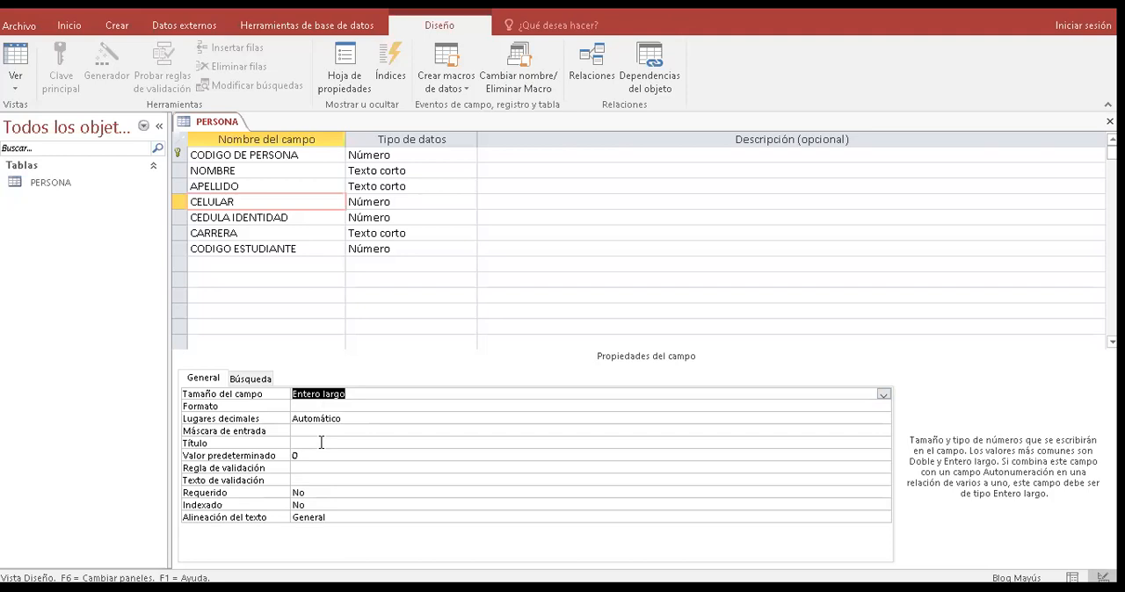
left_click(330, 443)
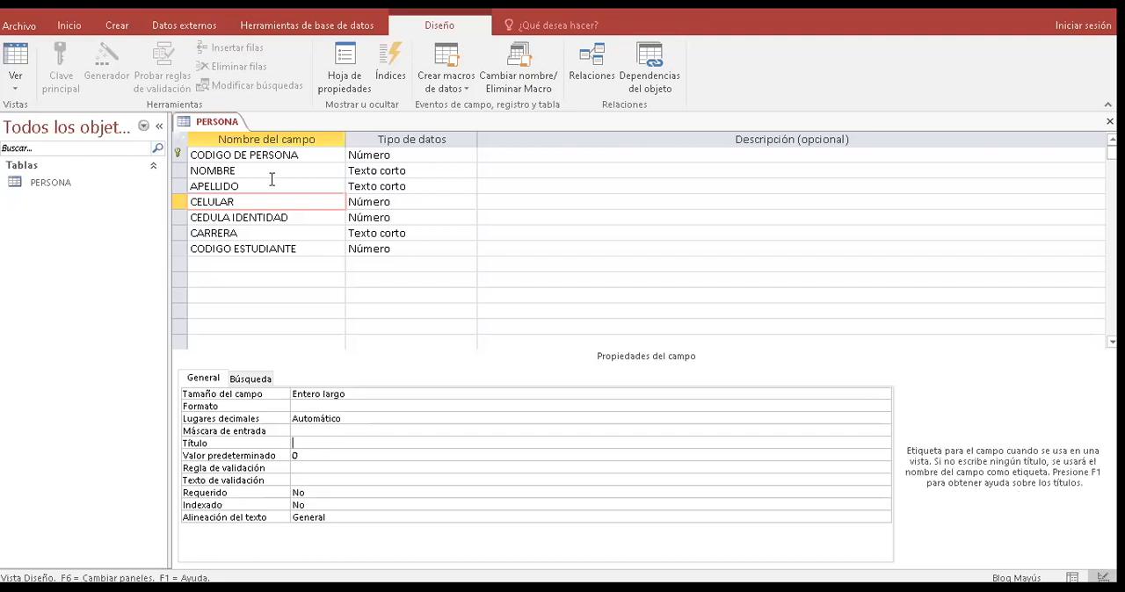
- Give the CODIGO DE PERSONA field the caption (Título) "CODIGO DEL SOLICITANTE DE LIBROS"
left_click(293, 157)
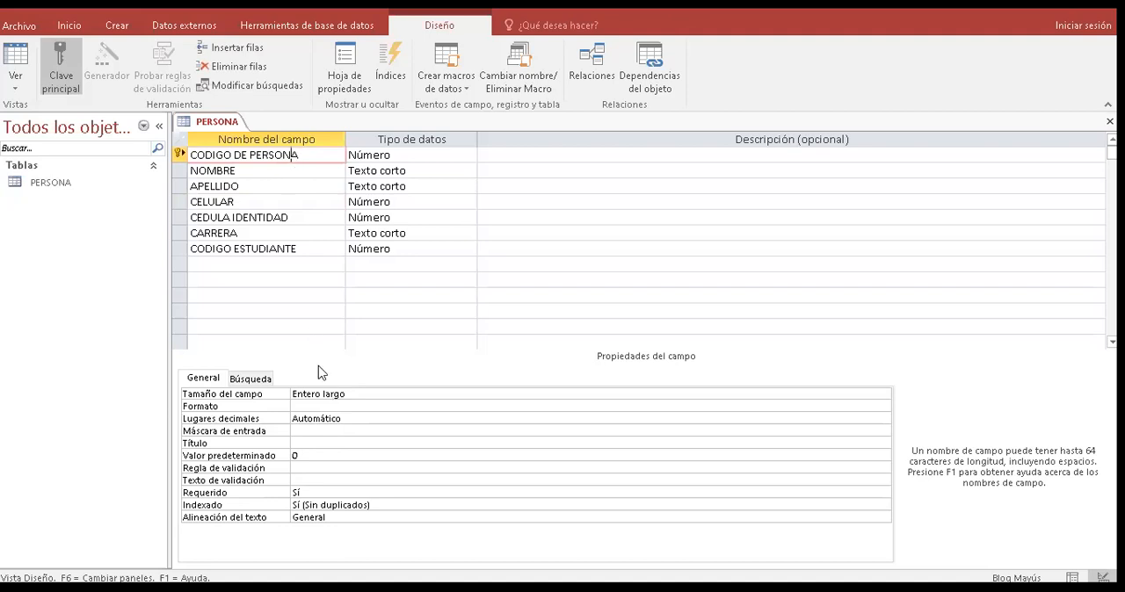
left_click(337, 444)
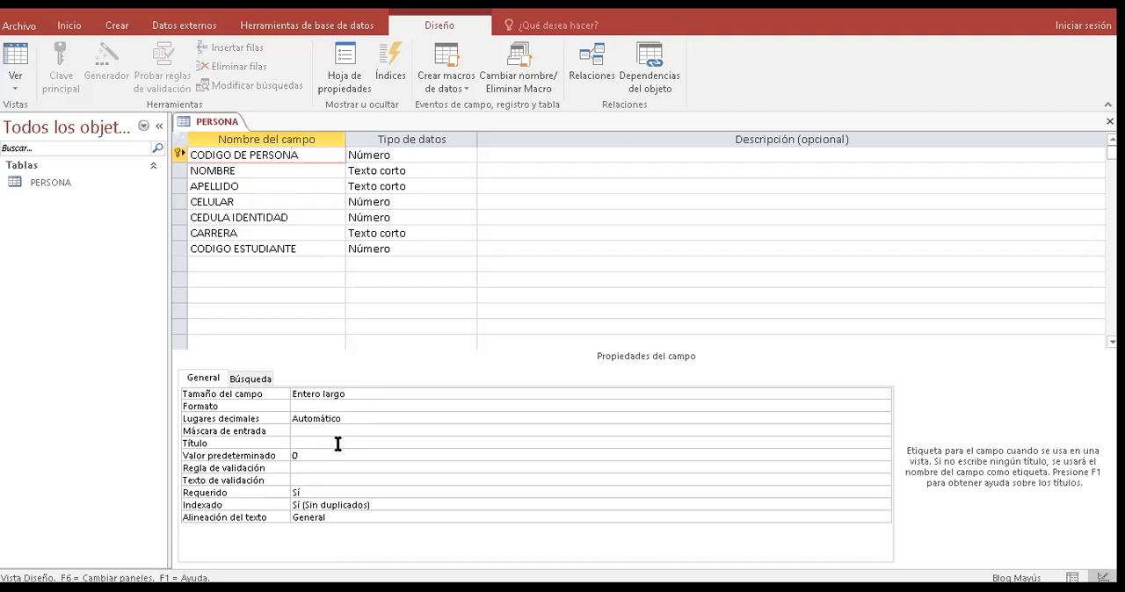
type("CODIGO DEL SOLICITANDE DE LIBROS")
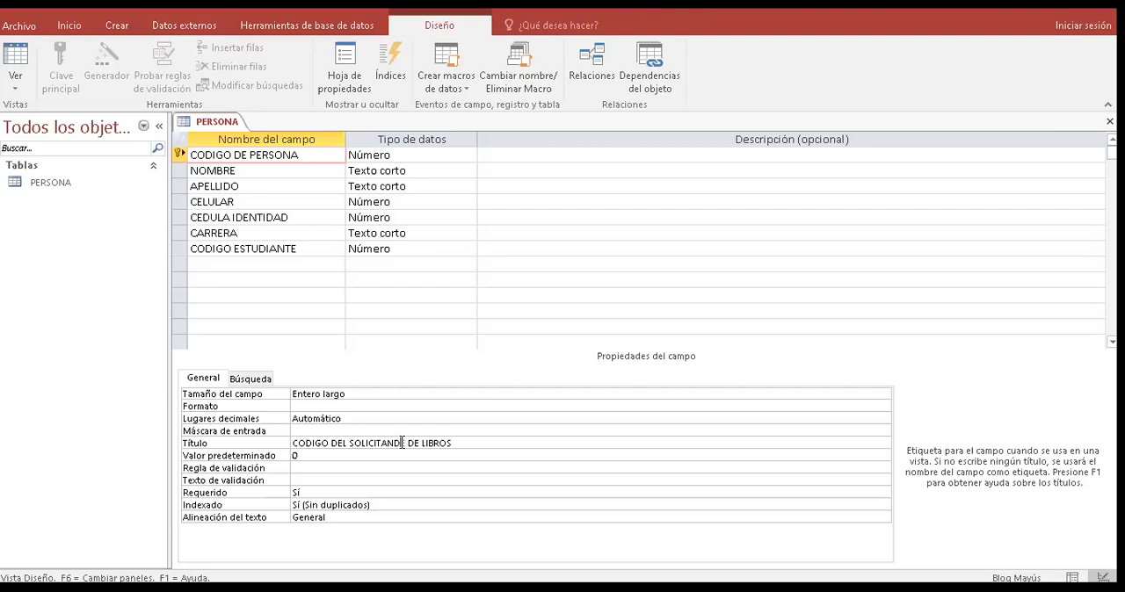
key("BackSpace")
type("TE")
- Give the NOMBRE field the caption (Título) "NOMBRE DEL ESTUDIANTE, DOCENTE O ADM"
left_click(275, 170)
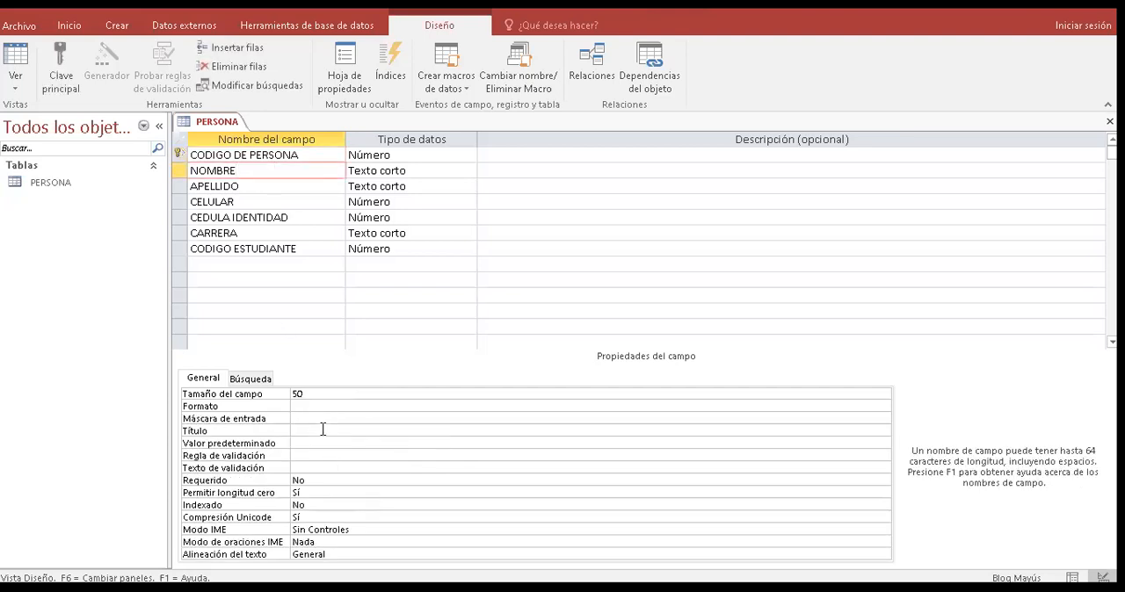
left_click(323, 430)
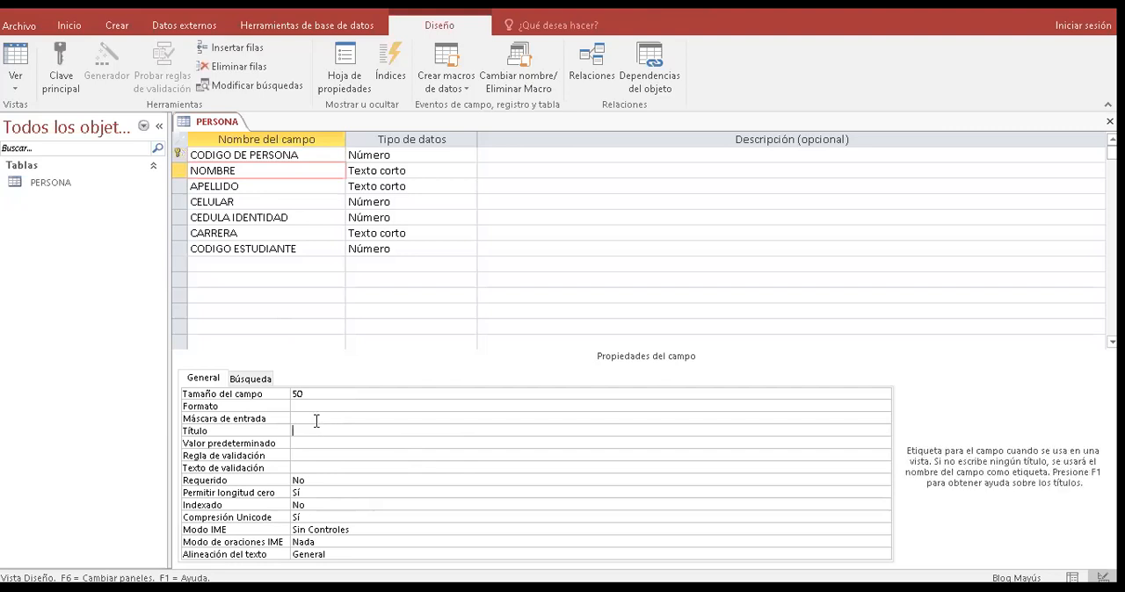
type("NOMBRE DEL D")
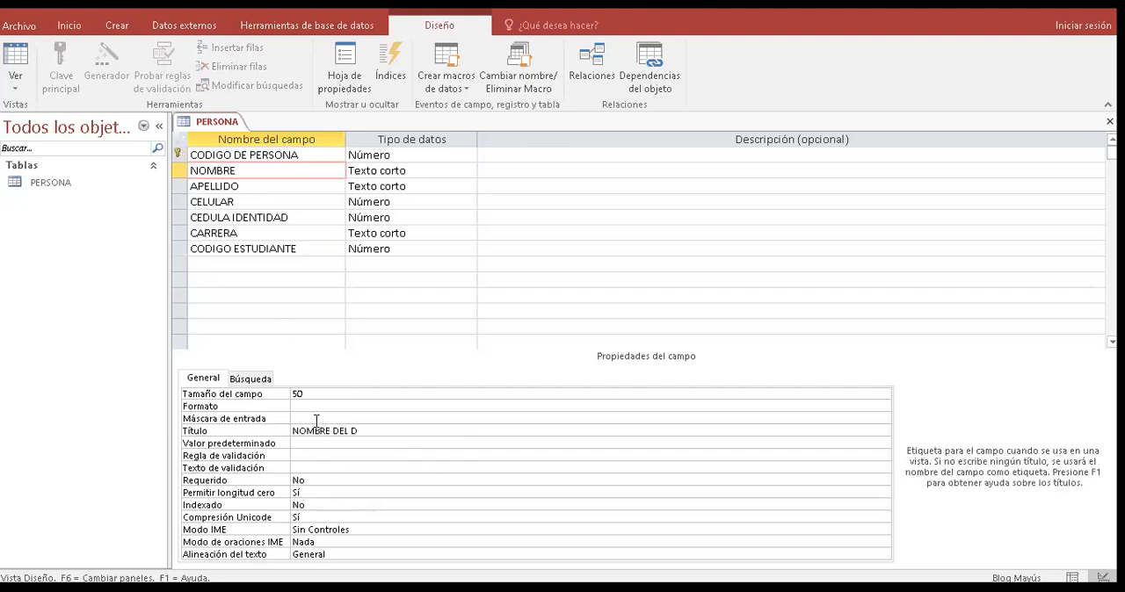
key("BackSpace")
type("ESTUDIANTE, DOCENTE O ")
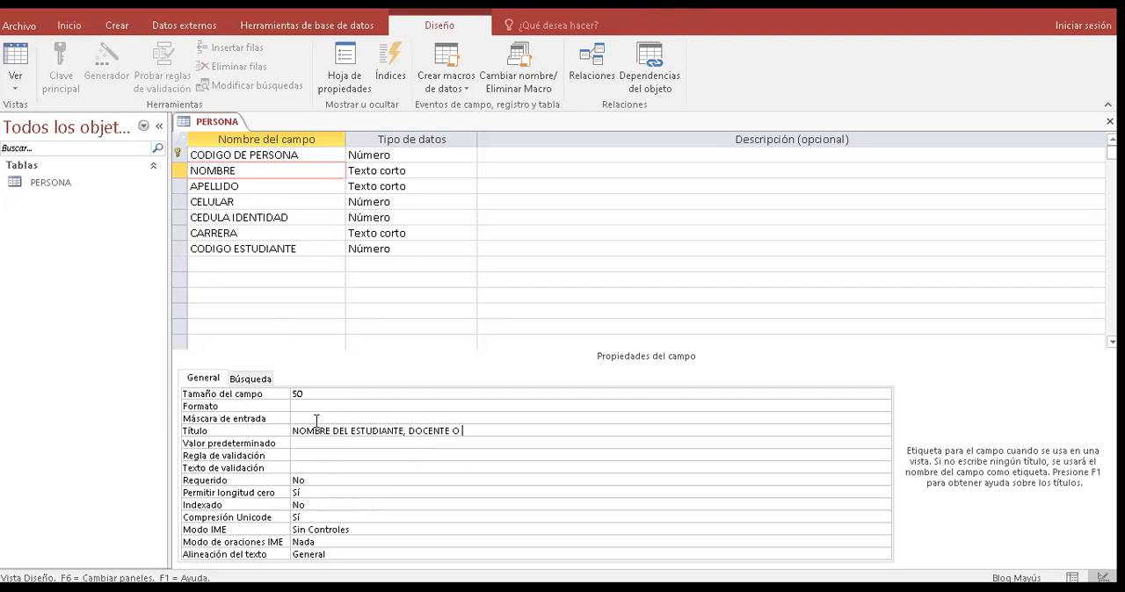
type("ADM")
- Give the APELLIDO field the caption (Título) "APELLIDOS DE ESTUDIANTE, DOCENTE O ADM"
left_click(258, 192)
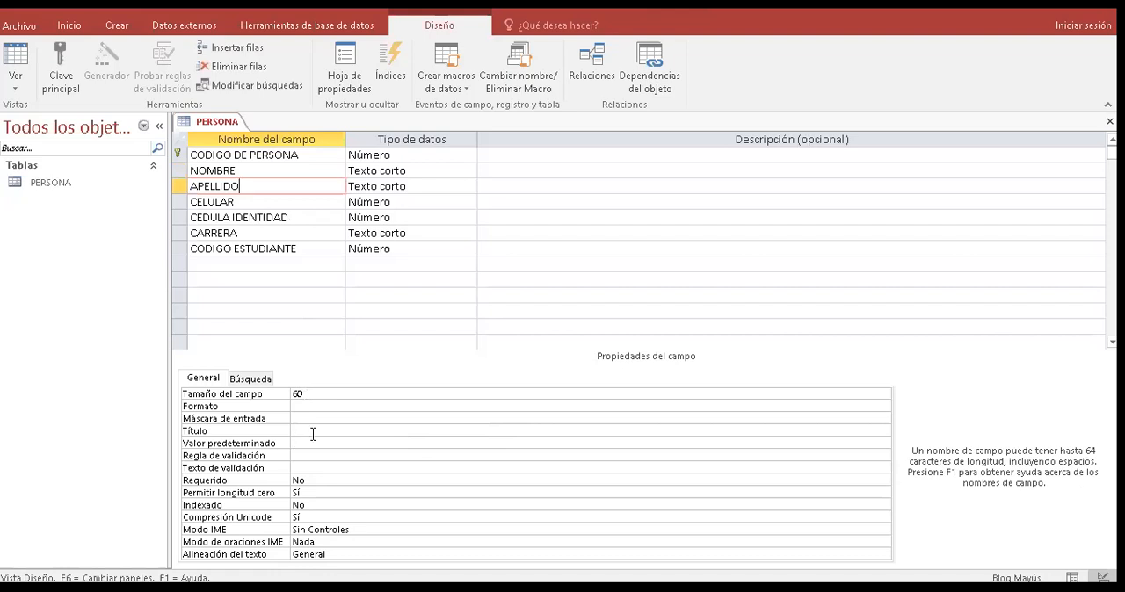
left_click(313, 432)
type("A")
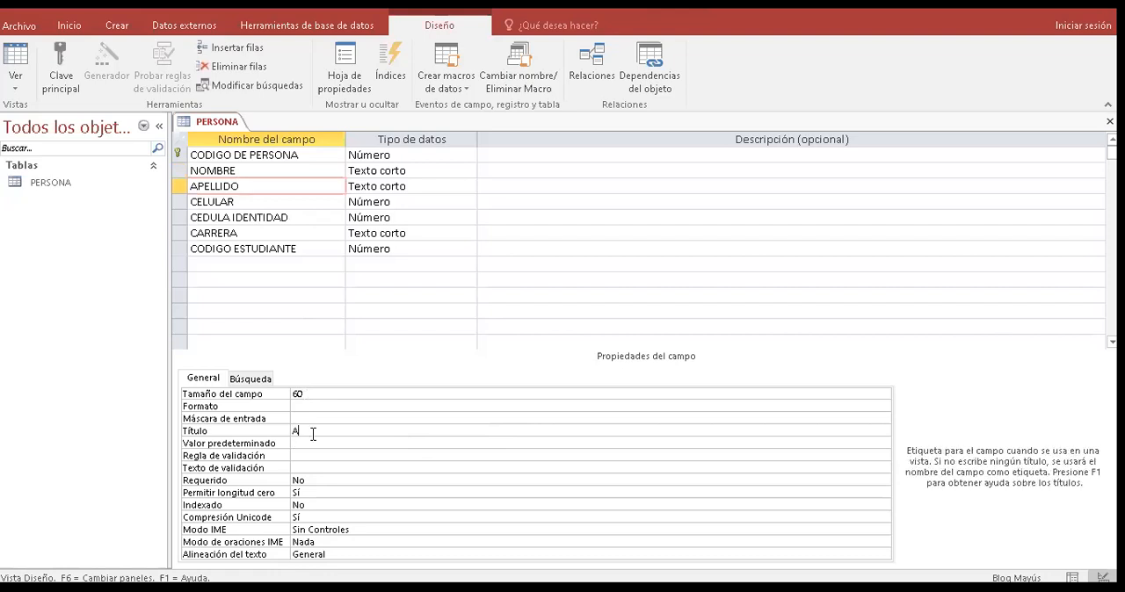
type("PELLEDI")
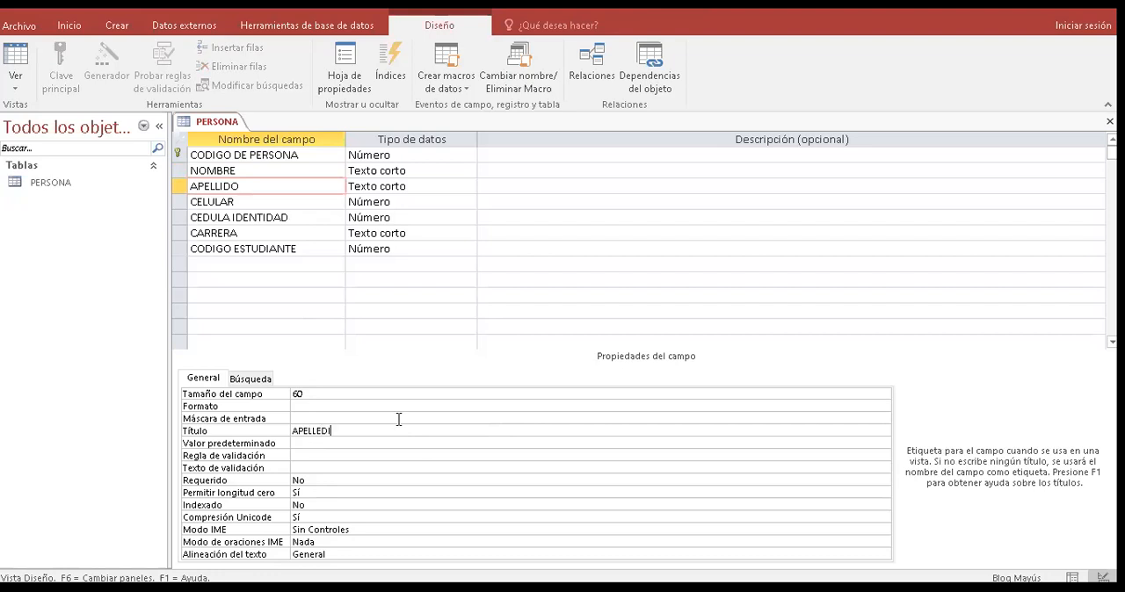
key("BackSpace")
key("BackSpace")
key("BackSpace")
type("IDOS DE ")
type("EST")
type("UDIANTE,")
type(" DOCENTE ")
type("U")
key("BackSpace")
type("O ADM")
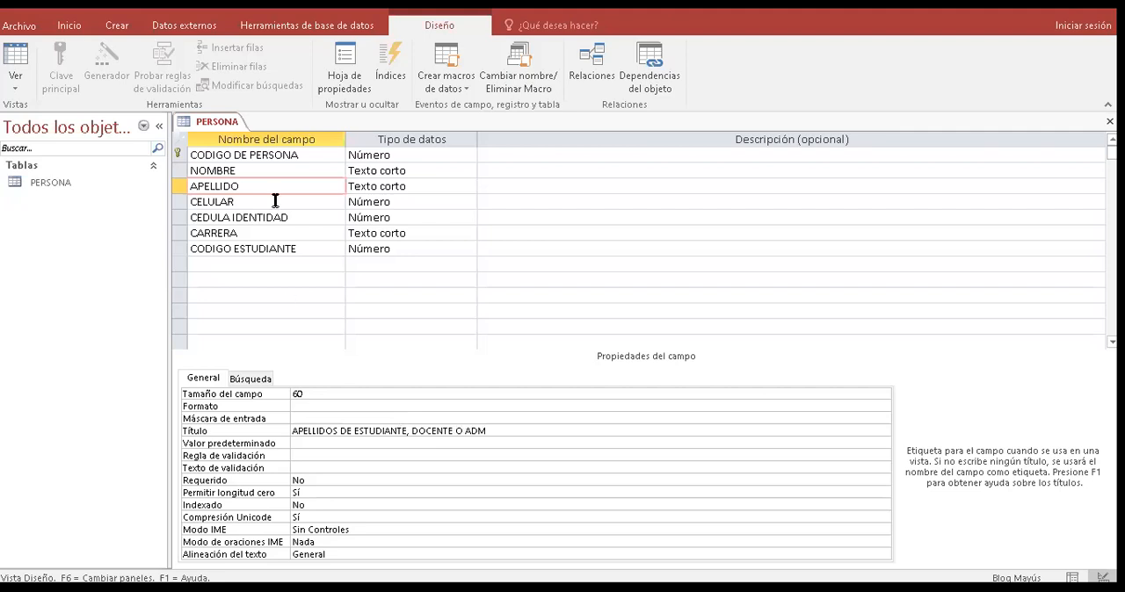
- Set the field size (Tamaño del campo) of the CARRERA field to 80
left_click(295, 246)
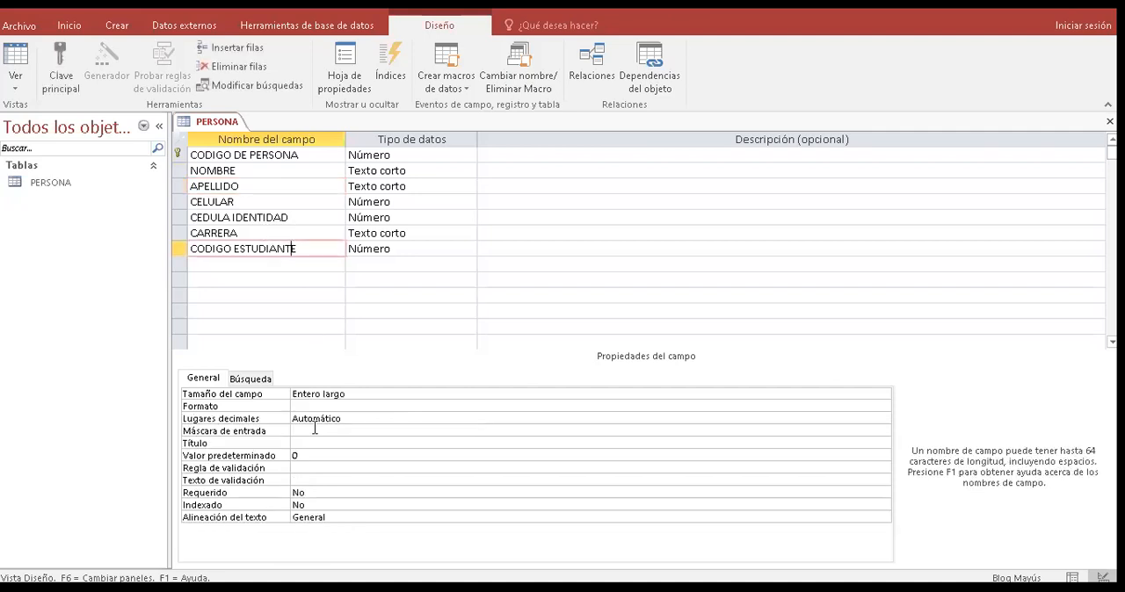
key("Up")
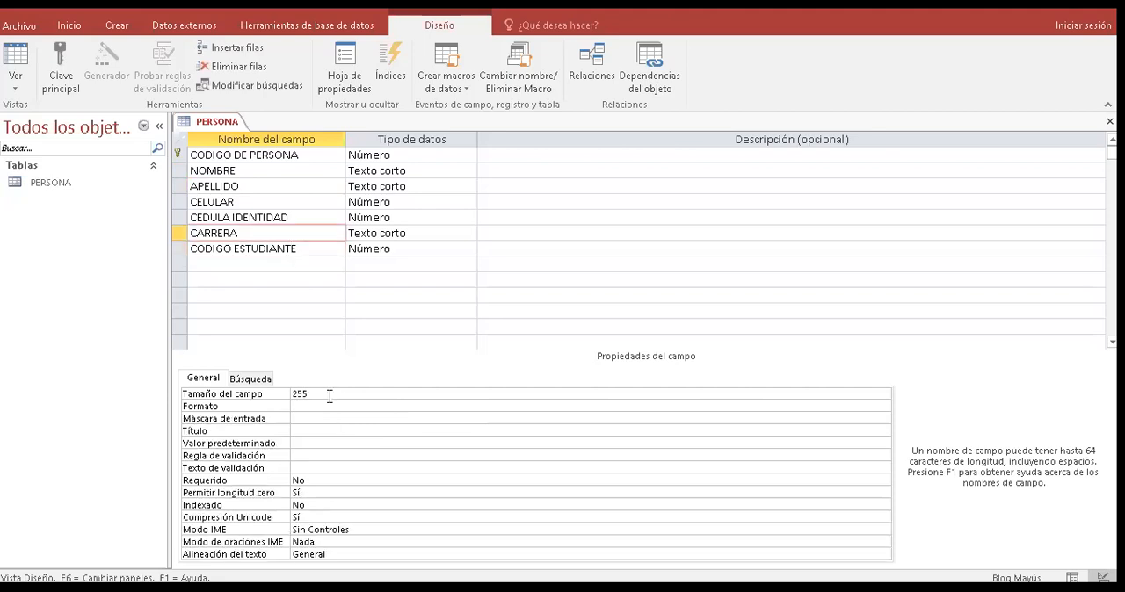
left_click(329, 395)
key("BackSpace")
key("BackSpace")
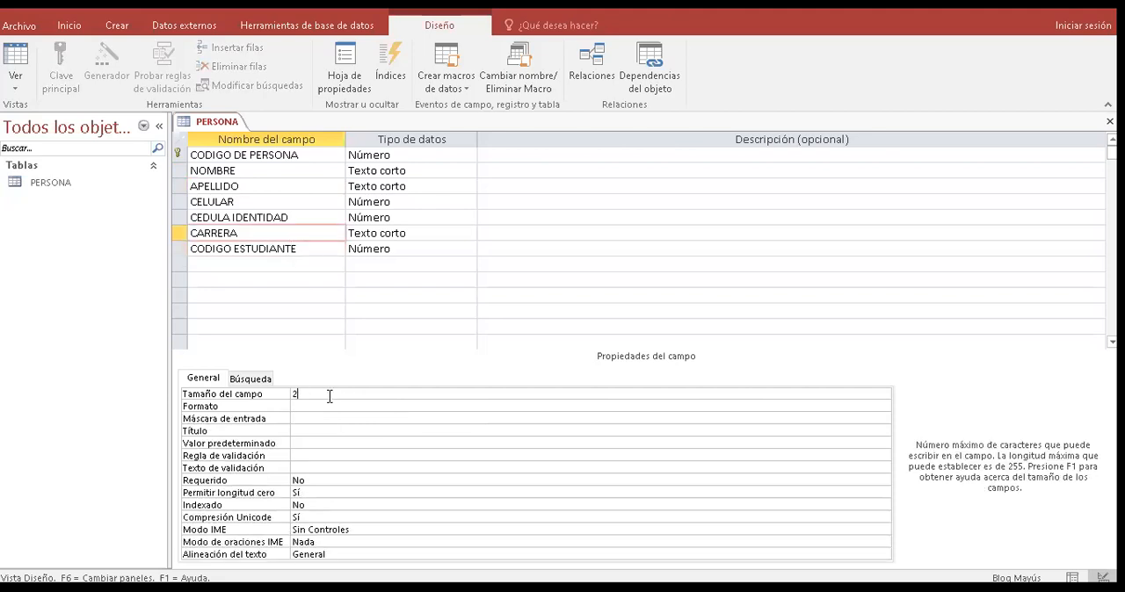
type("80")
- Give the CARRERA field the caption (Título) "CARRERA DEL ESTUDIANTE"
left_click(308, 444)
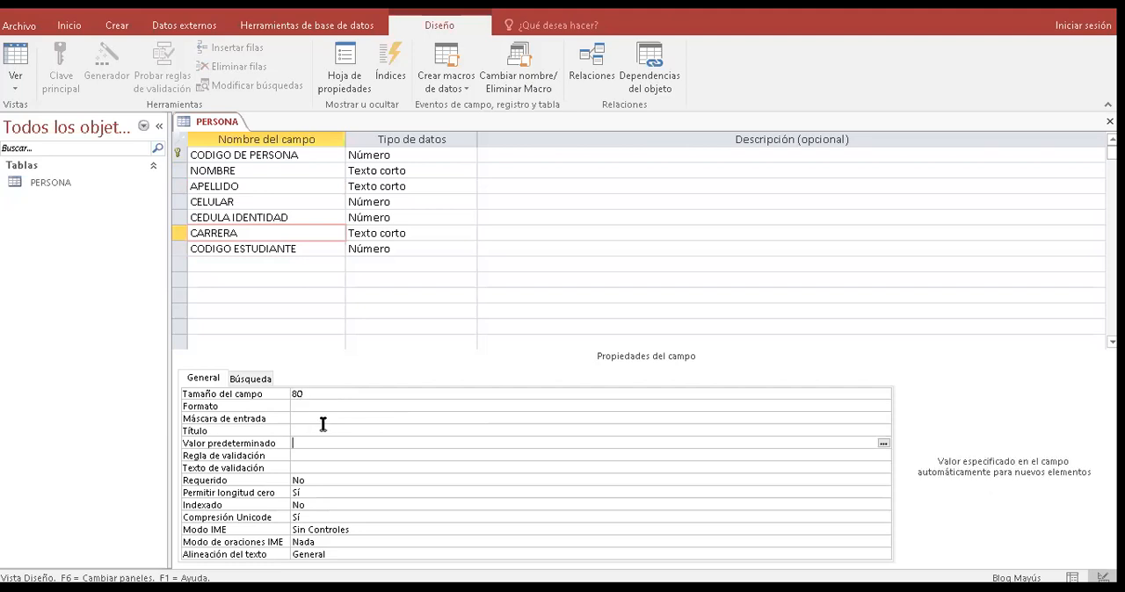
left_click(326, 430)
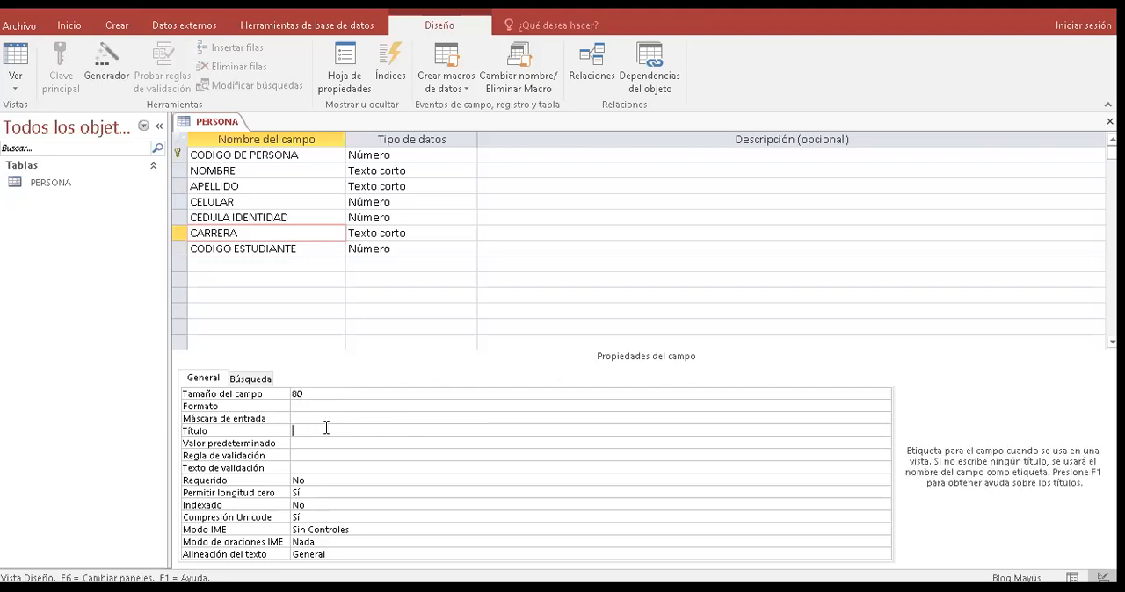
type("CARRERA DEL ESTUDIANTE")
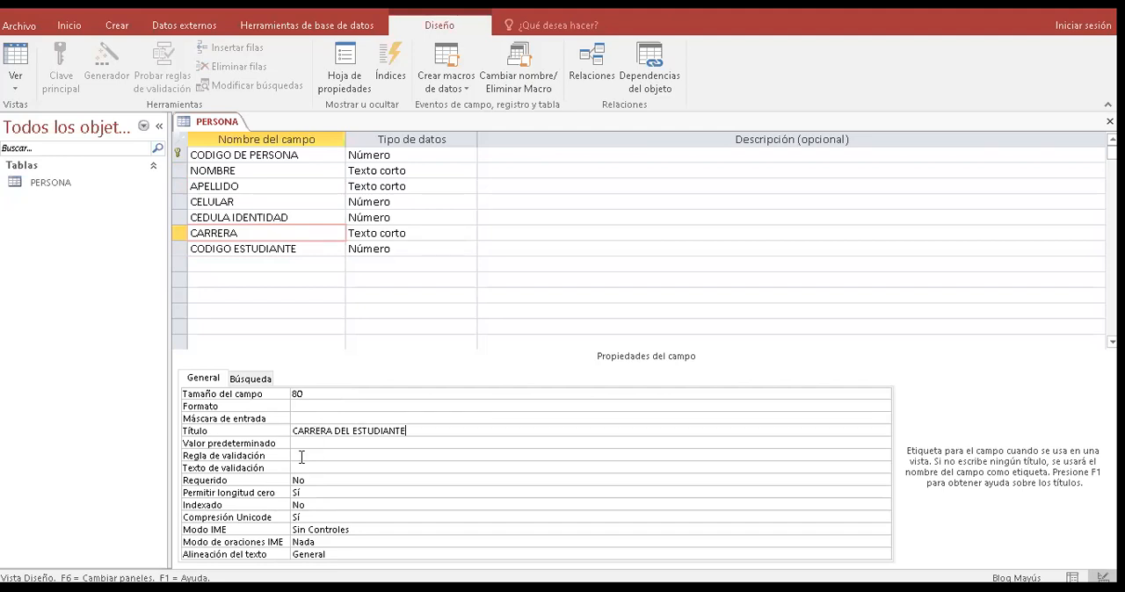
- Examine the Requerido property of the CARRERA field and review the properties of the CODIGO ESTUDIANTE and NOMBRE fields
left_click(289, 467)
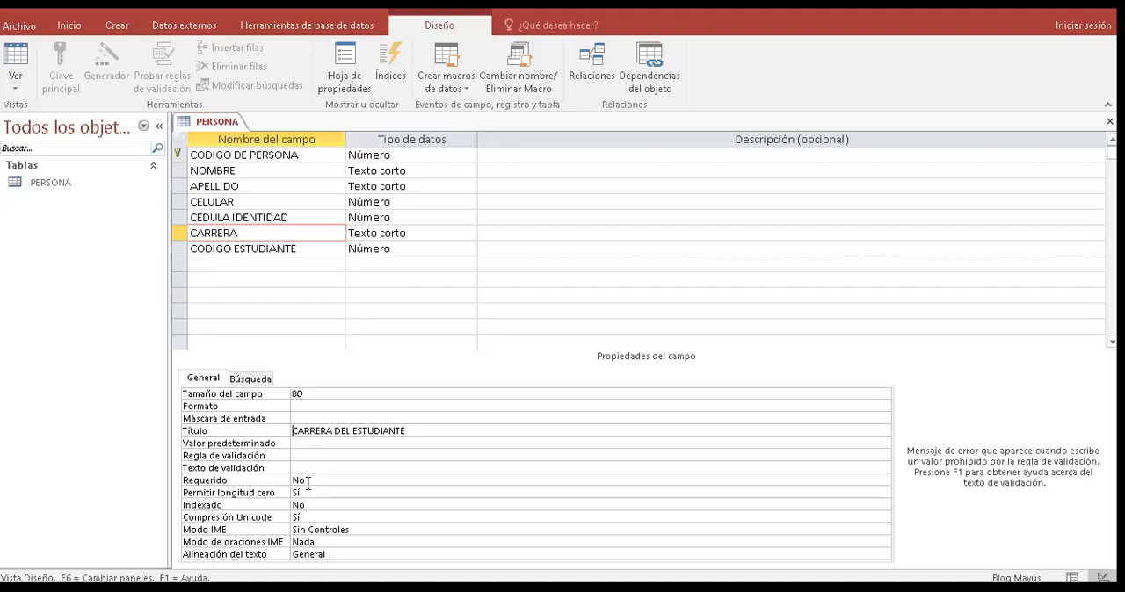
left_click(307, 481)
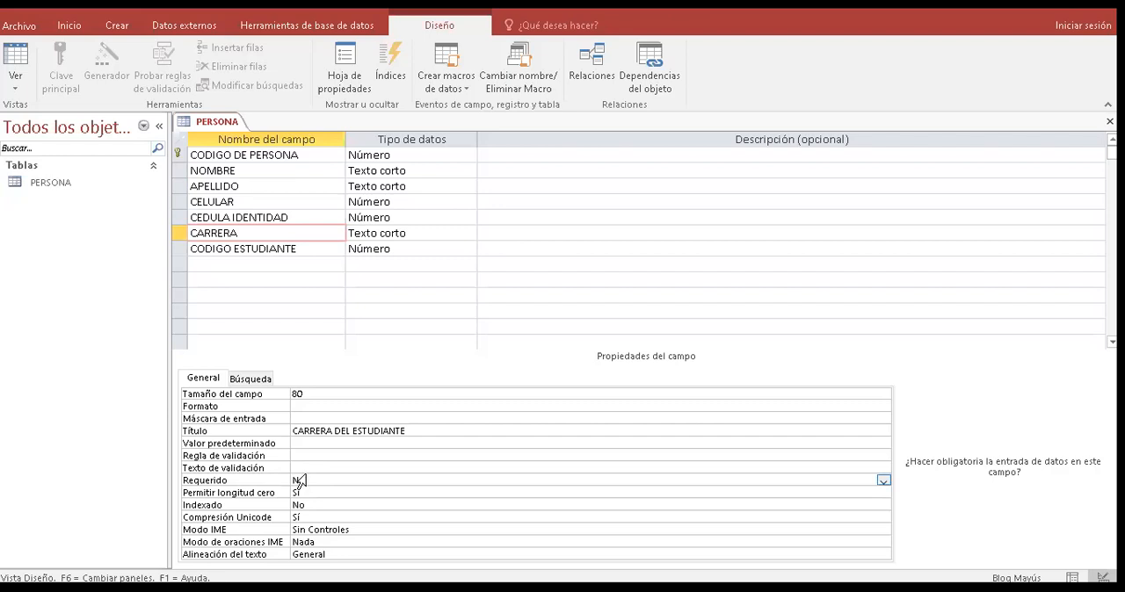
left_click(271, 249)
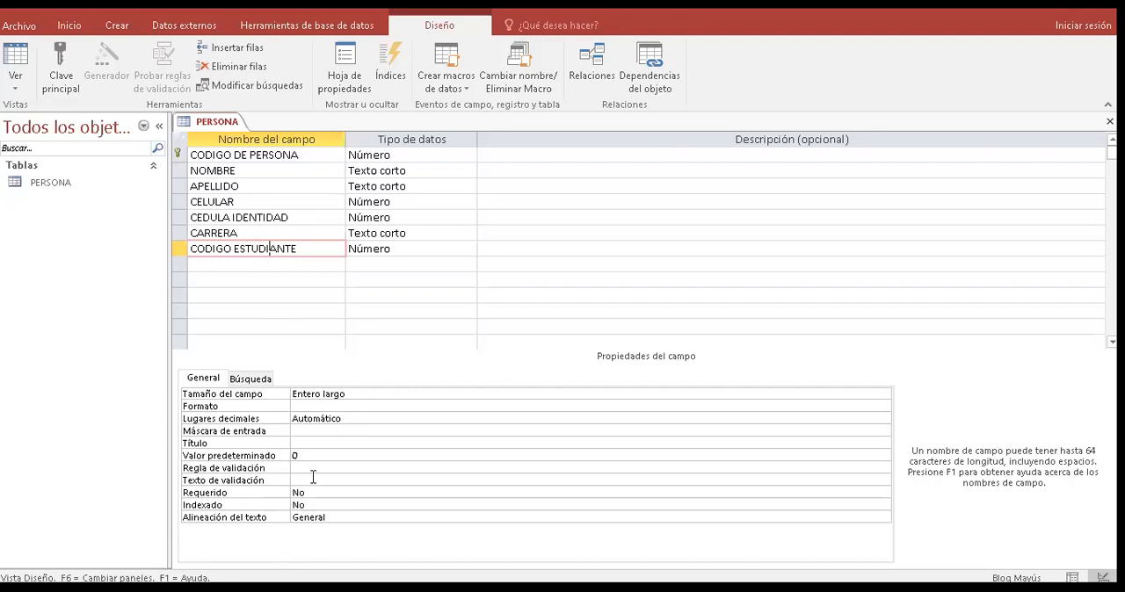
key("Up")
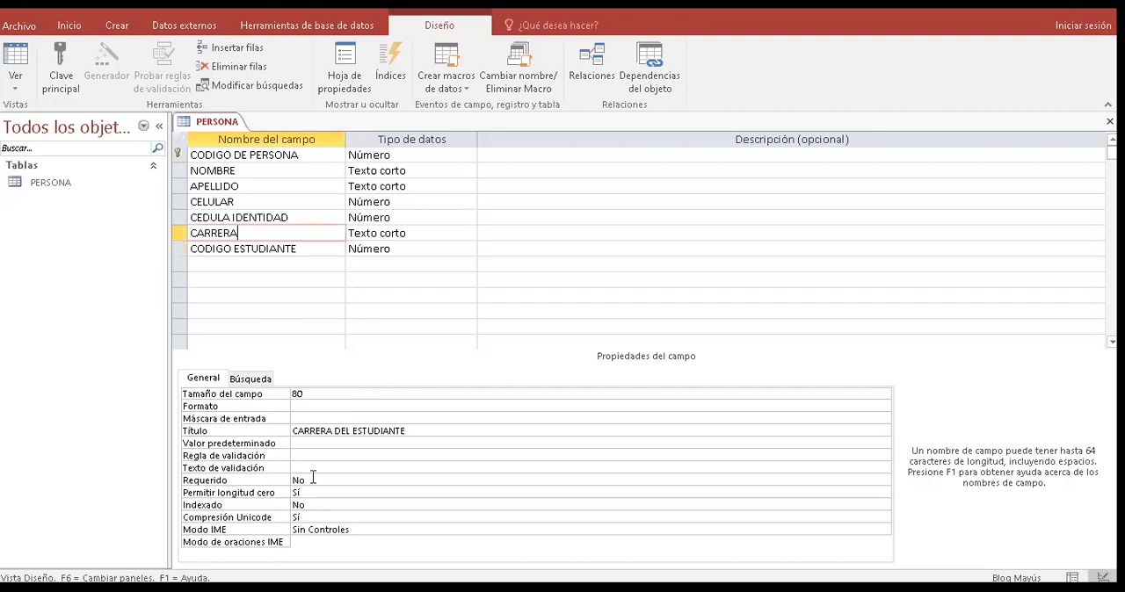
left_click(313, 479)
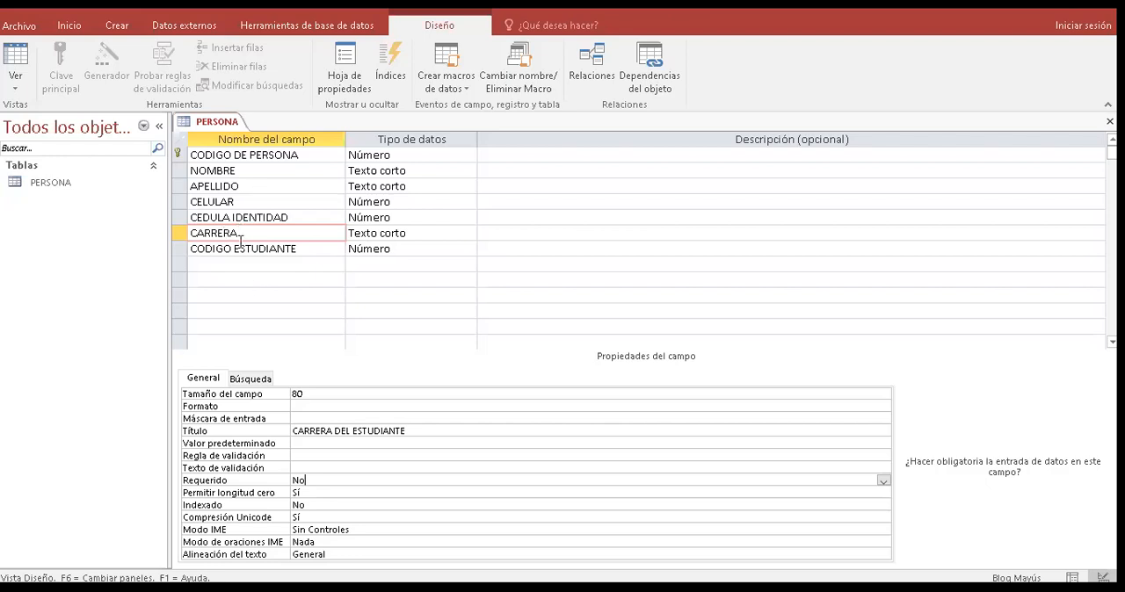
left_click(254, 171)
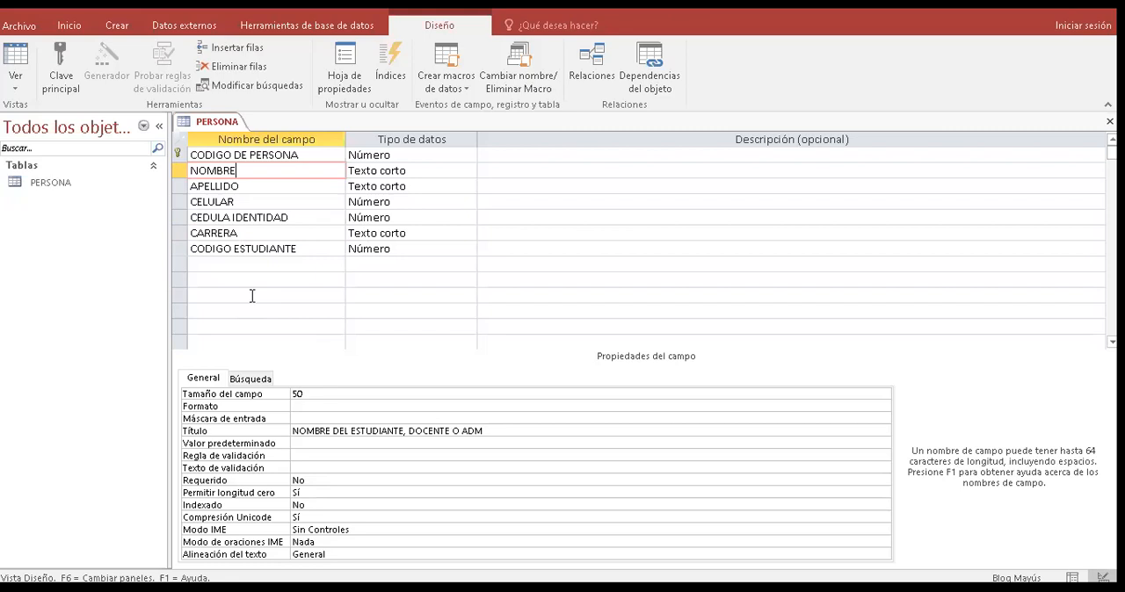
left_click(313, 240)
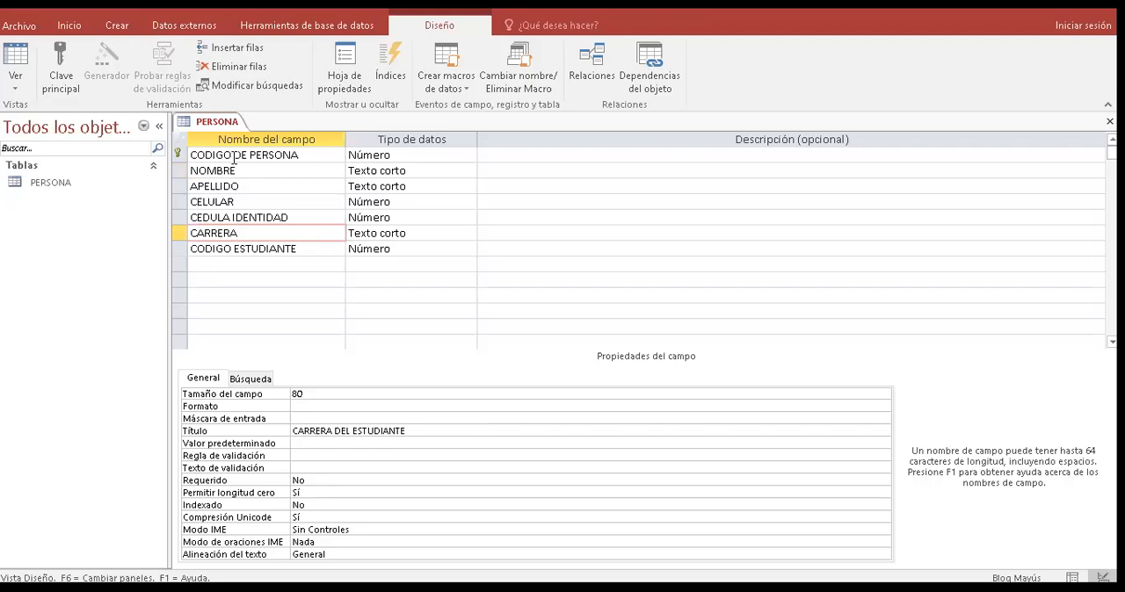
- Insert an empty row above the CELULAR field and delete that row again
right_click(211, 201)
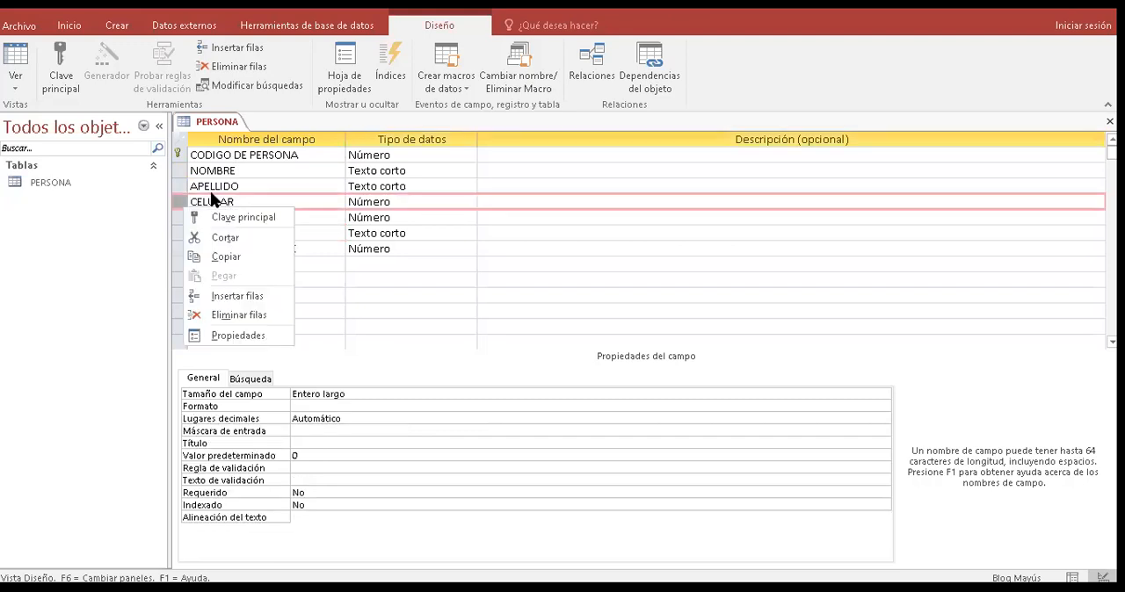
left_click(237, 296)
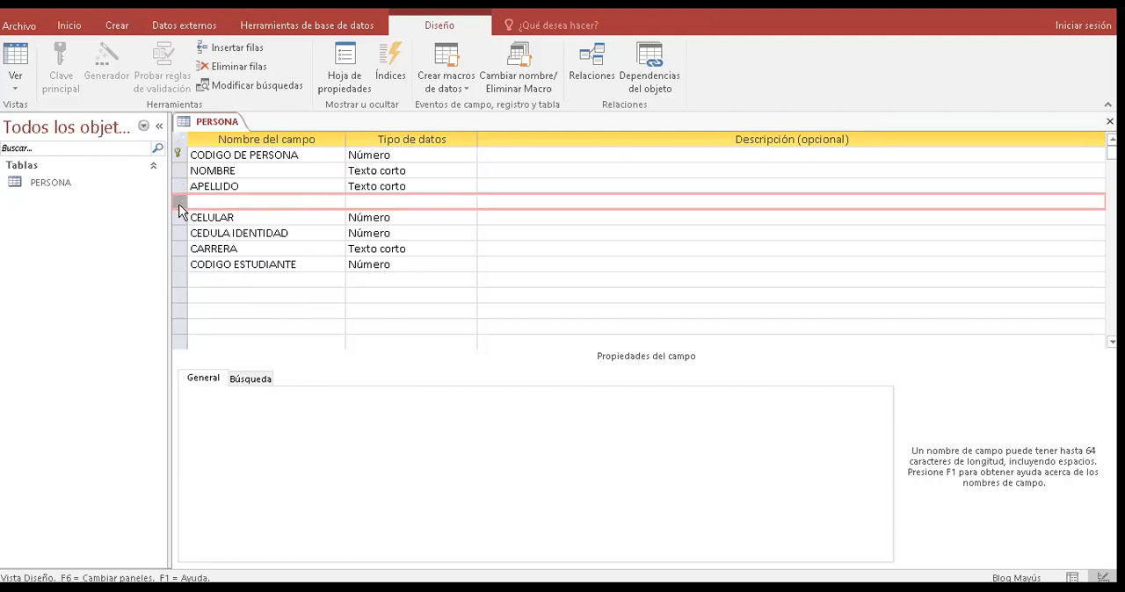
right_click(179, 209)
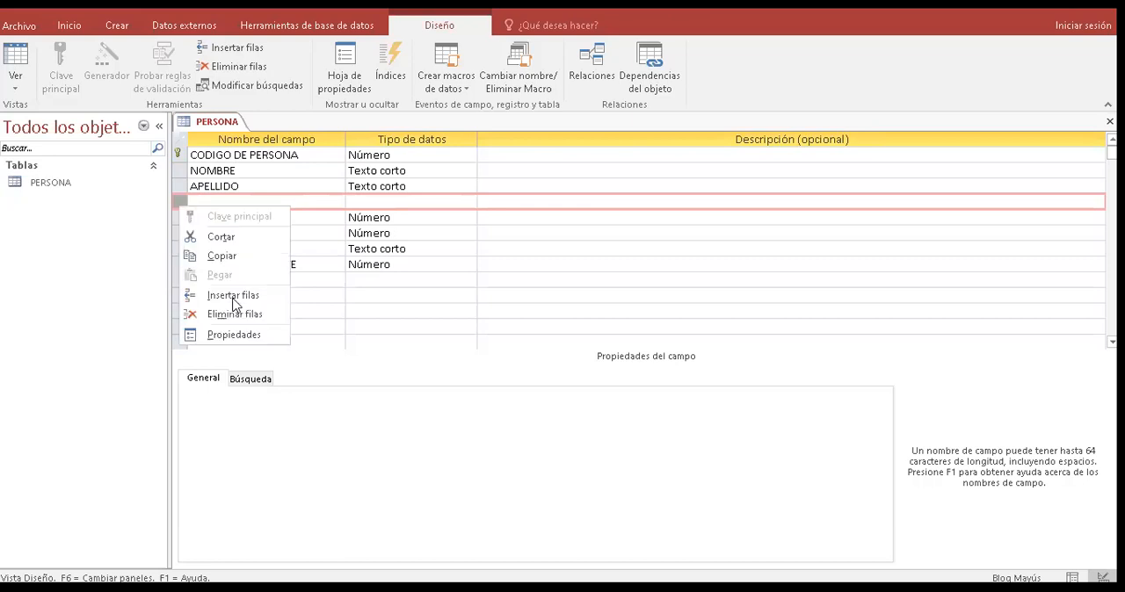
left_click(237, 314)
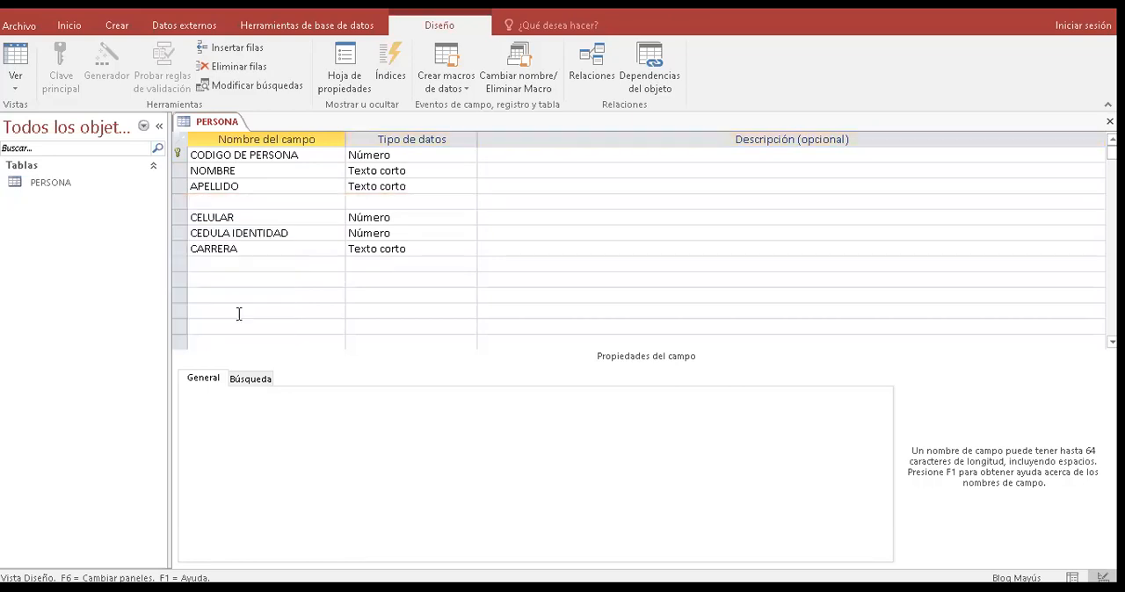
left_click(225, 217)
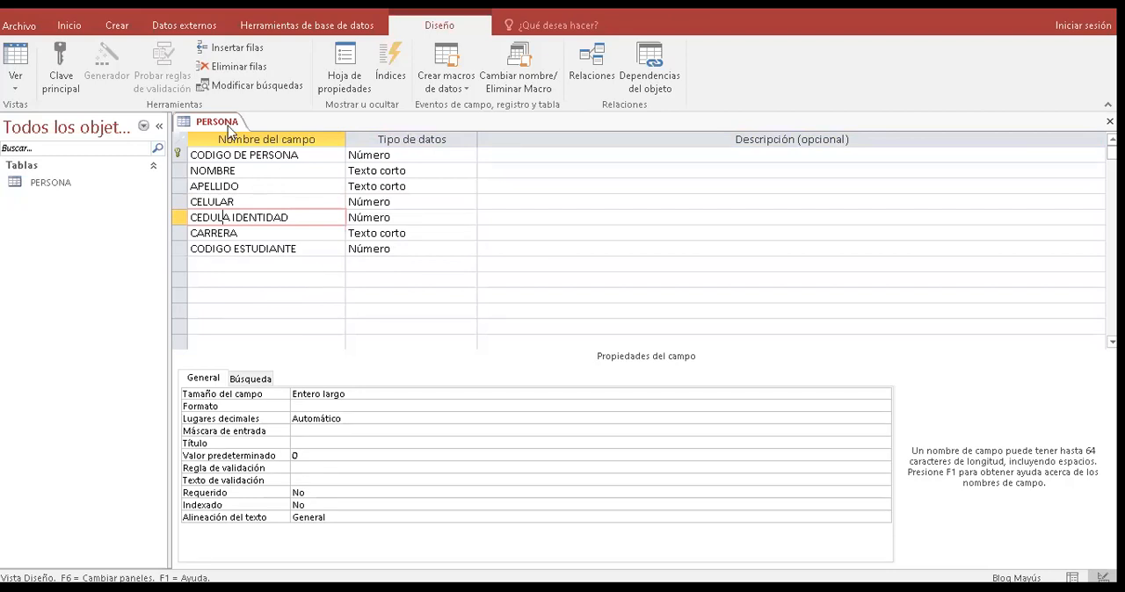
- Save the PERSONA table's design and close the table
right_click(222, 129)
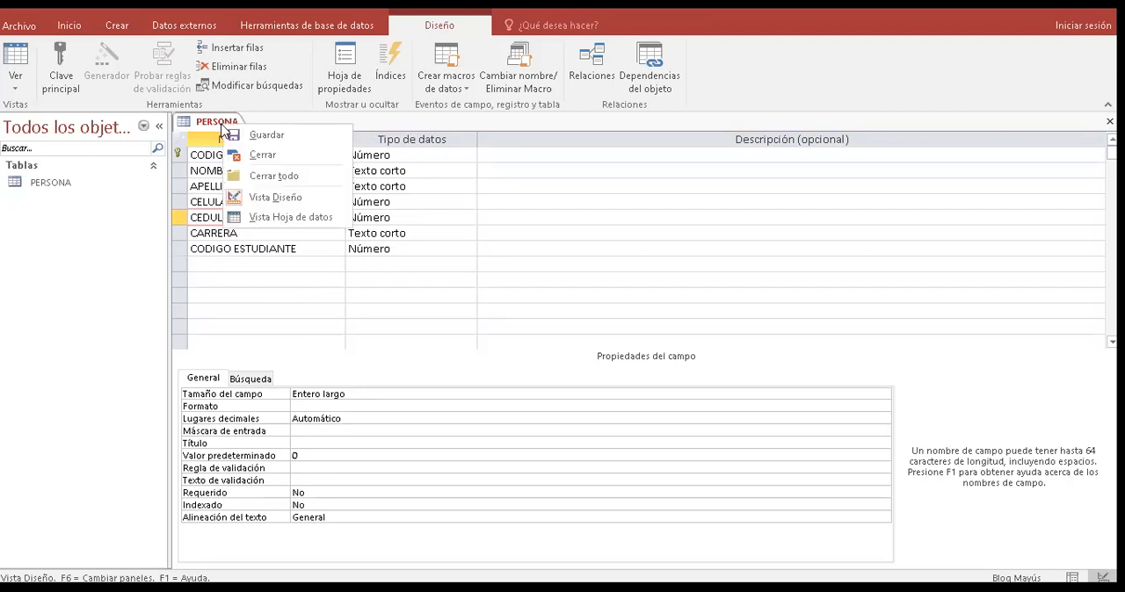
left_click(239, 134)
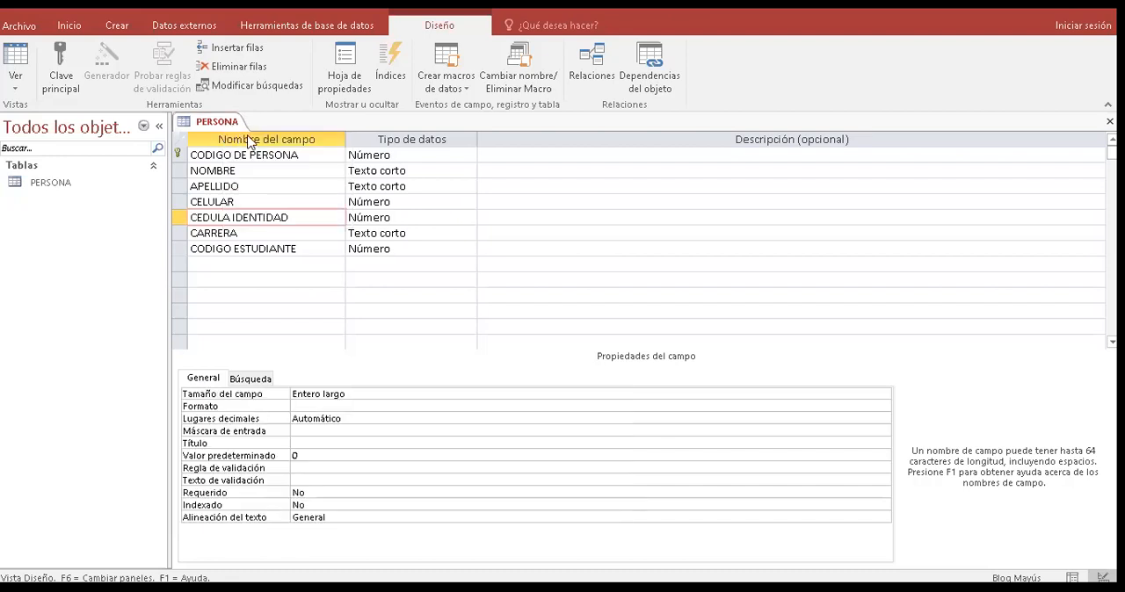
right_click(230, 124)
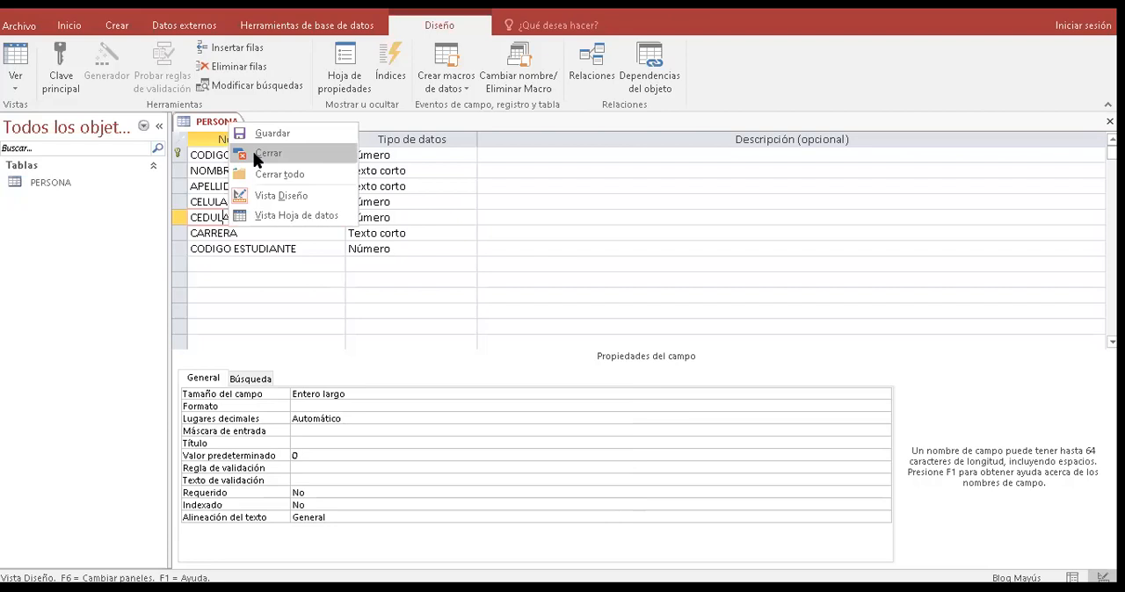
left_click(257, 155)
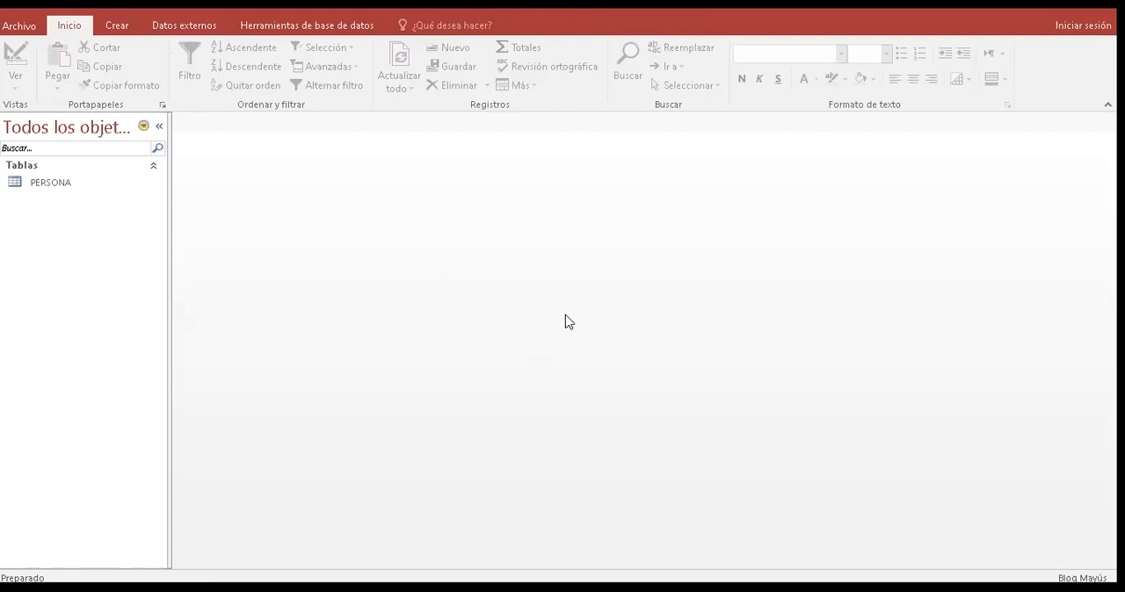
- Create two new blank tables in the database
left_click(128, 33)
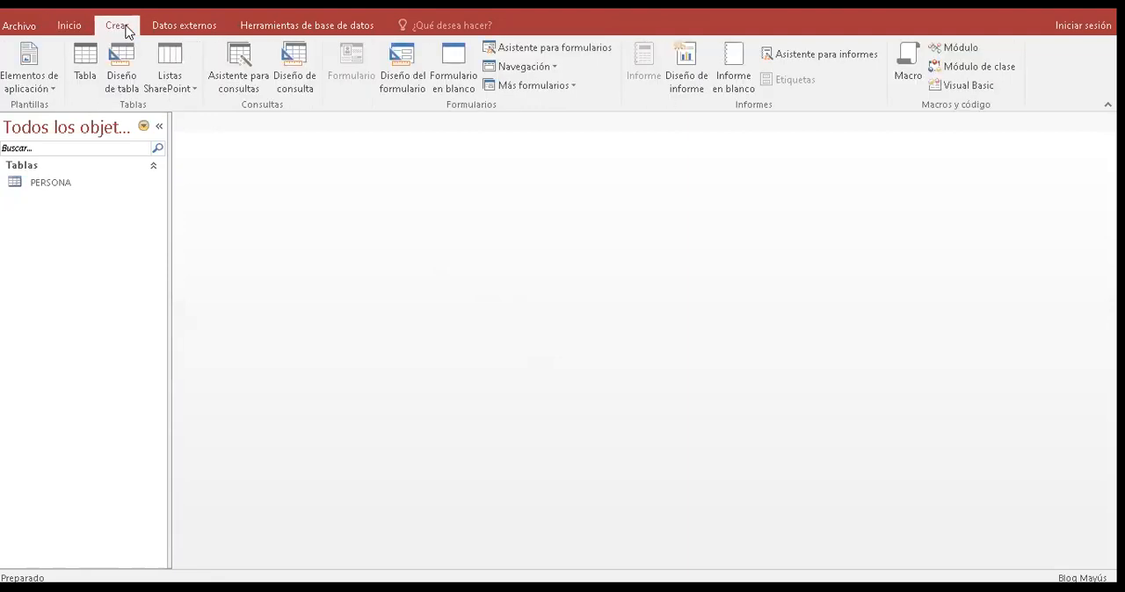
left_click(85, 70)
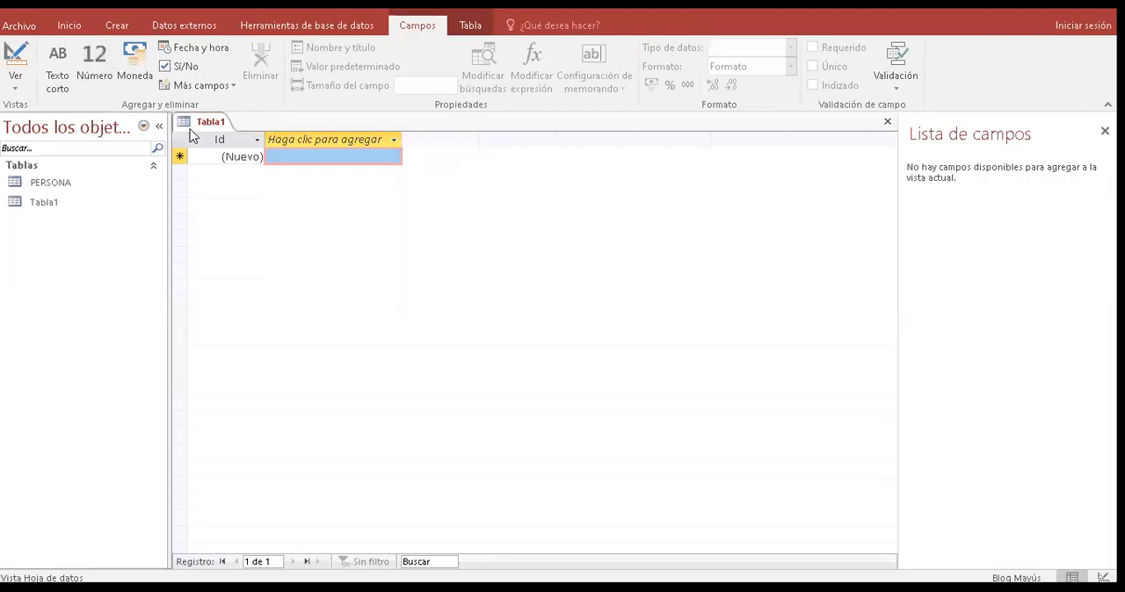
left_click(117, 24)
left_click(98, 74)
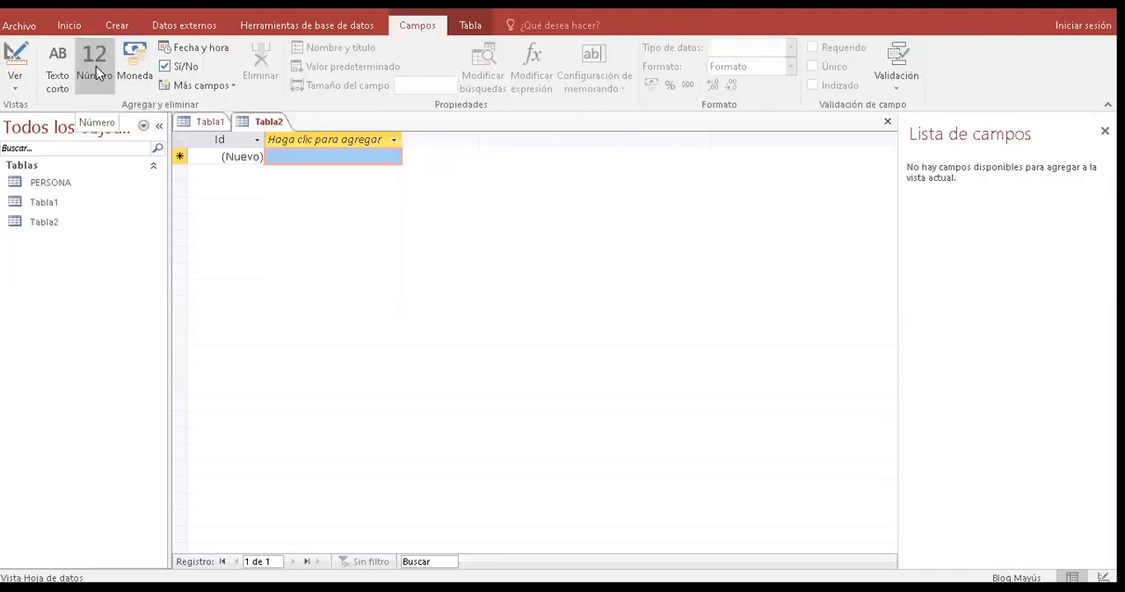
- Save the second new table under the name Tabla2 and close it
right_click(262, 123)
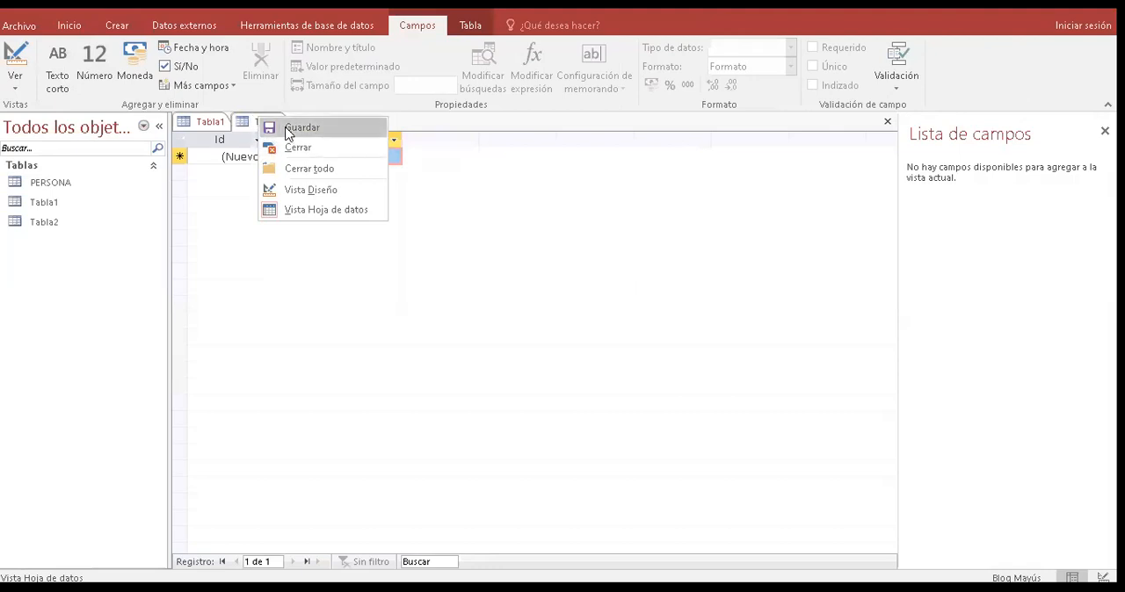
left_click(288, 131)
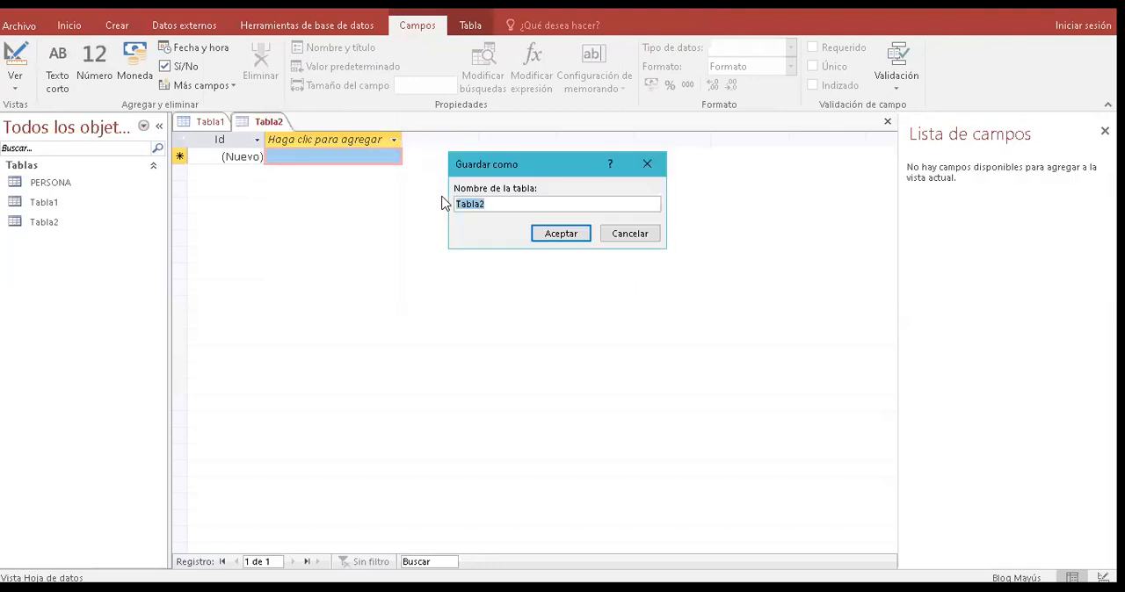
left_click(561, 235)
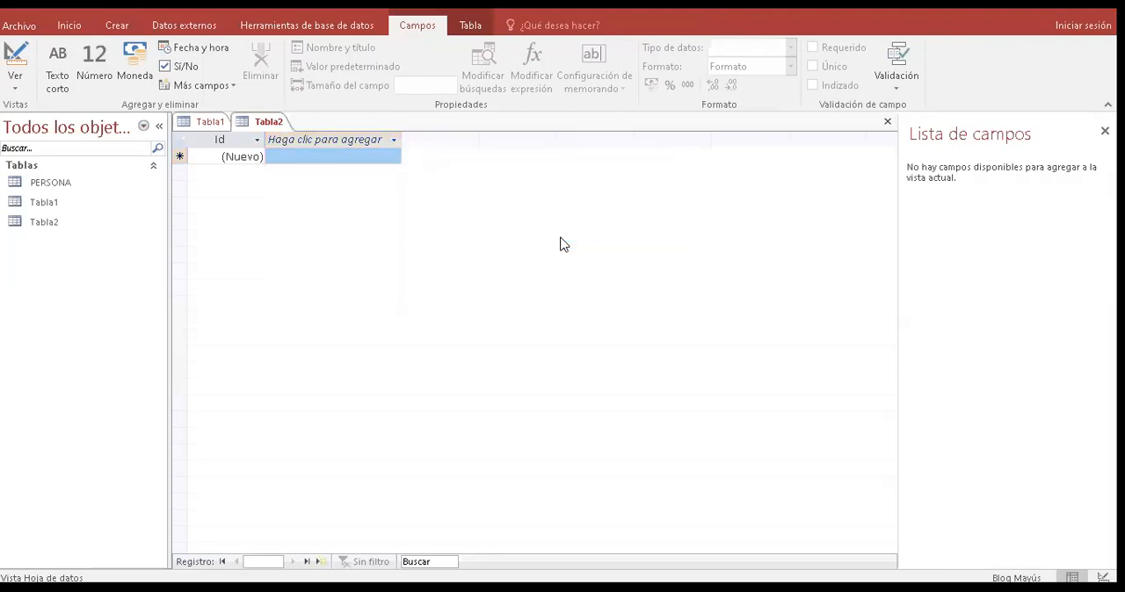
right_click(275, 124)
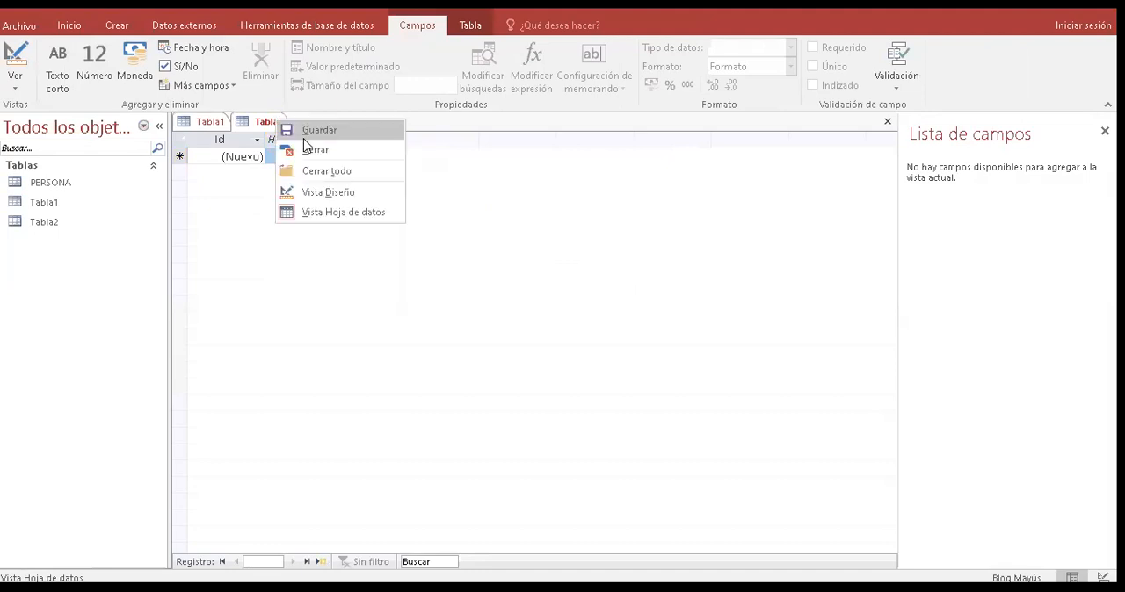
left_click(313, 151)
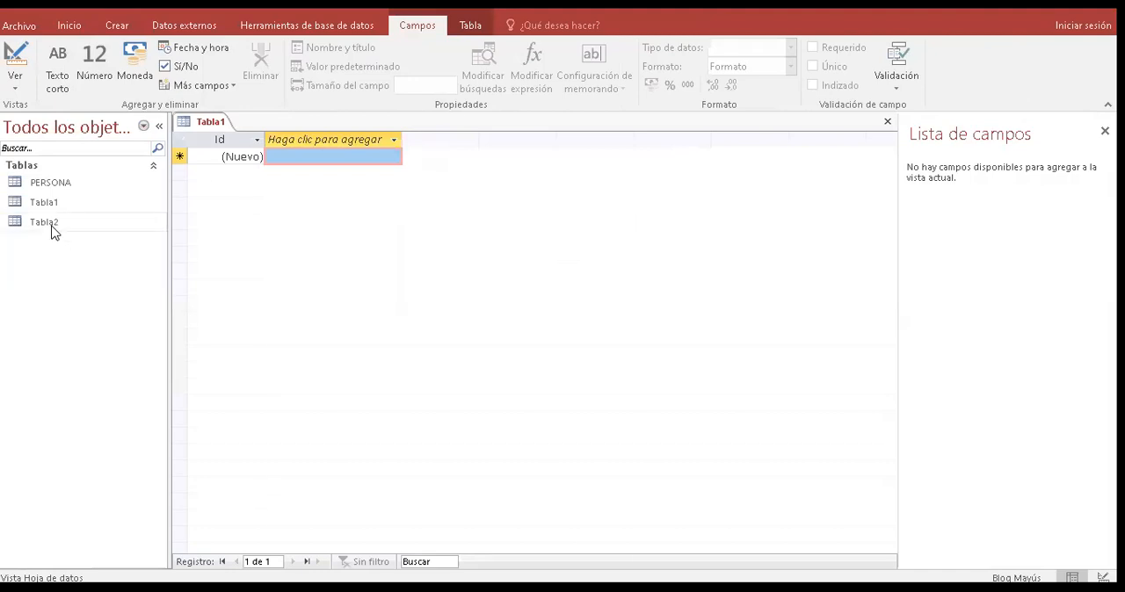
- Delete the table Tabla2 from the database and accept the deletion
left_click(45, 223)
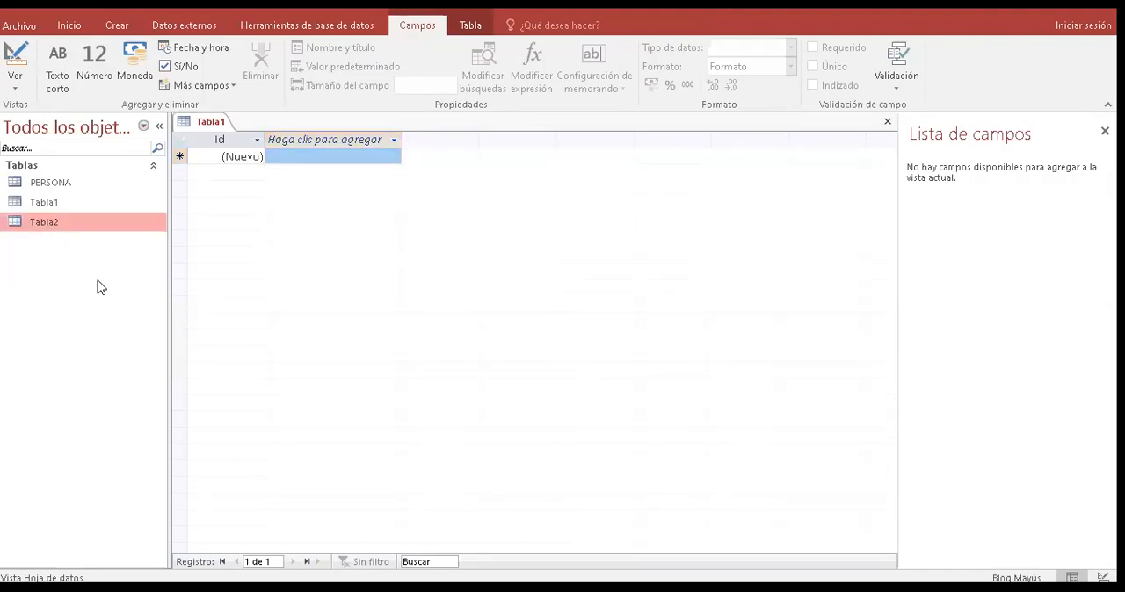
key("shift+F10")
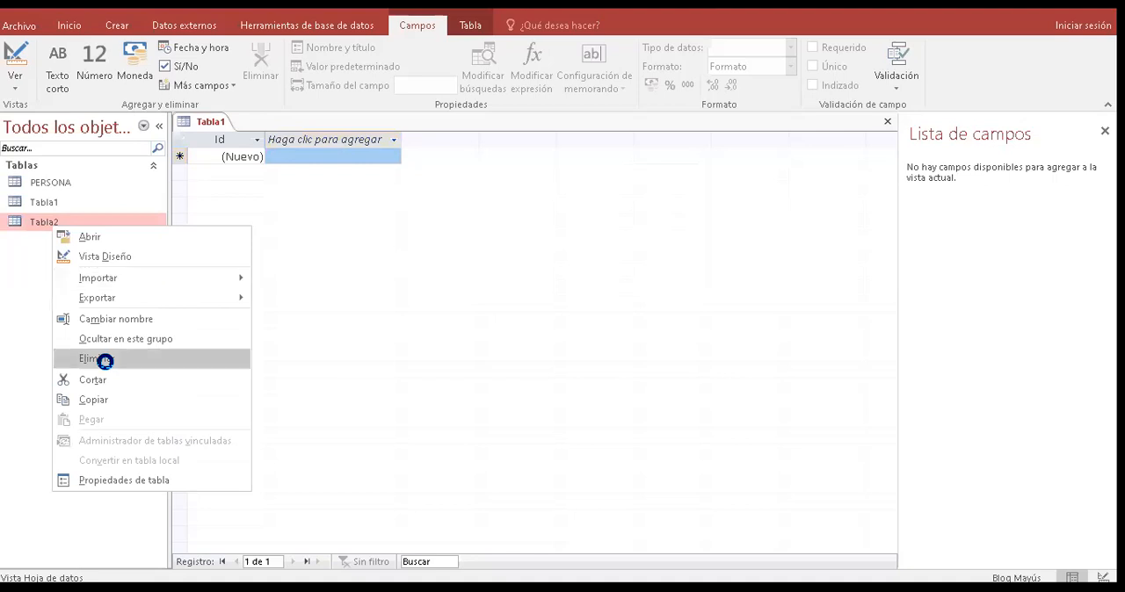
left_click(105, 359)
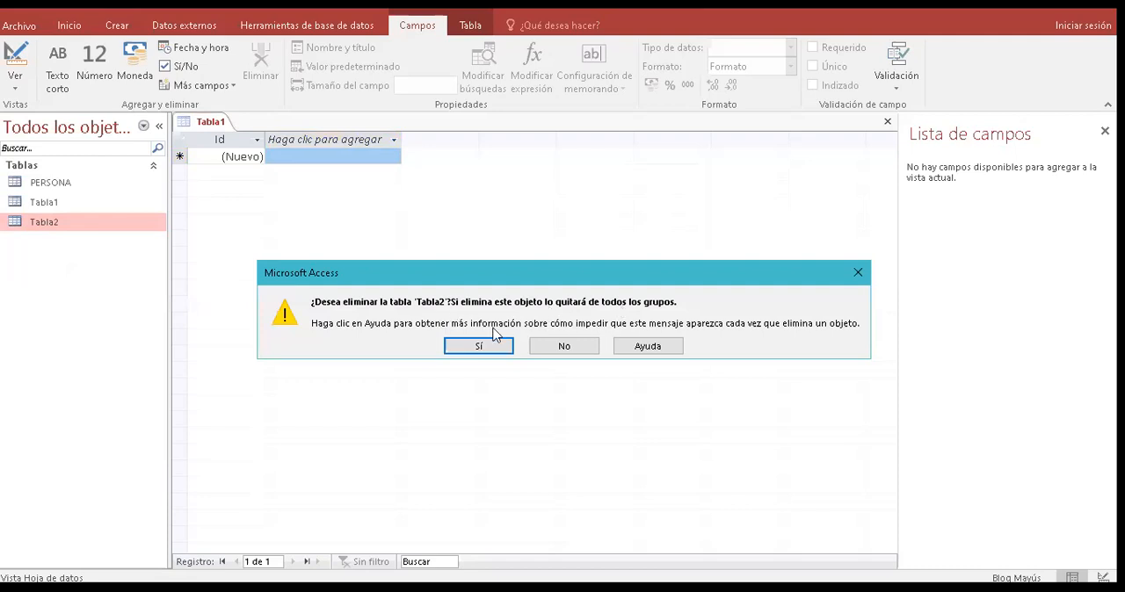
left_click(495, 344)
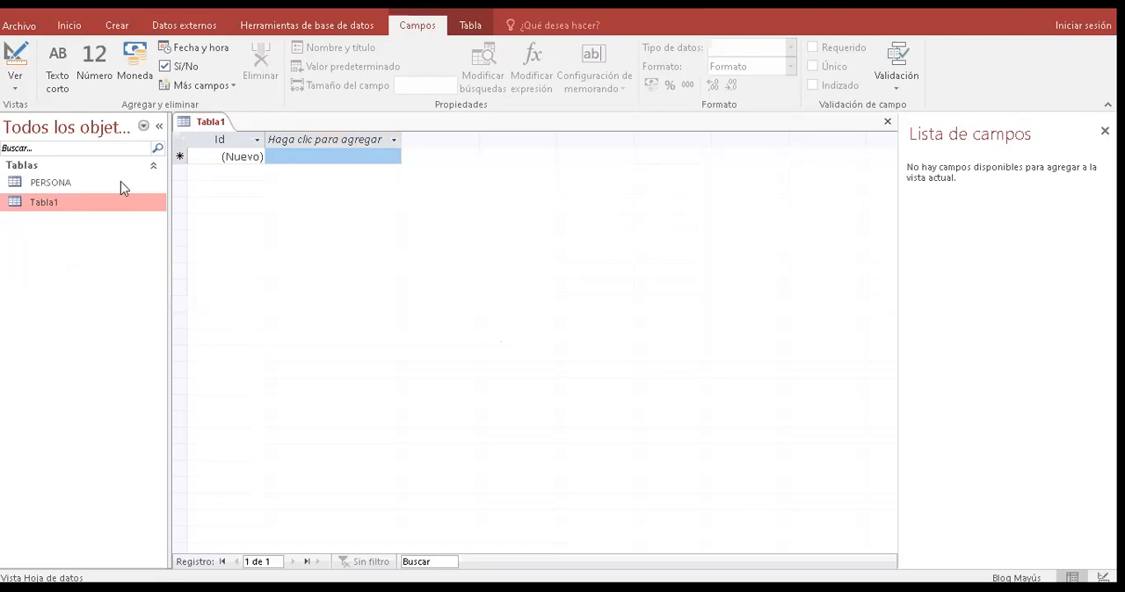
- Save the open blank table under the name Tabla1 and close it
right_click(220, 129)
left_click(252, 136)
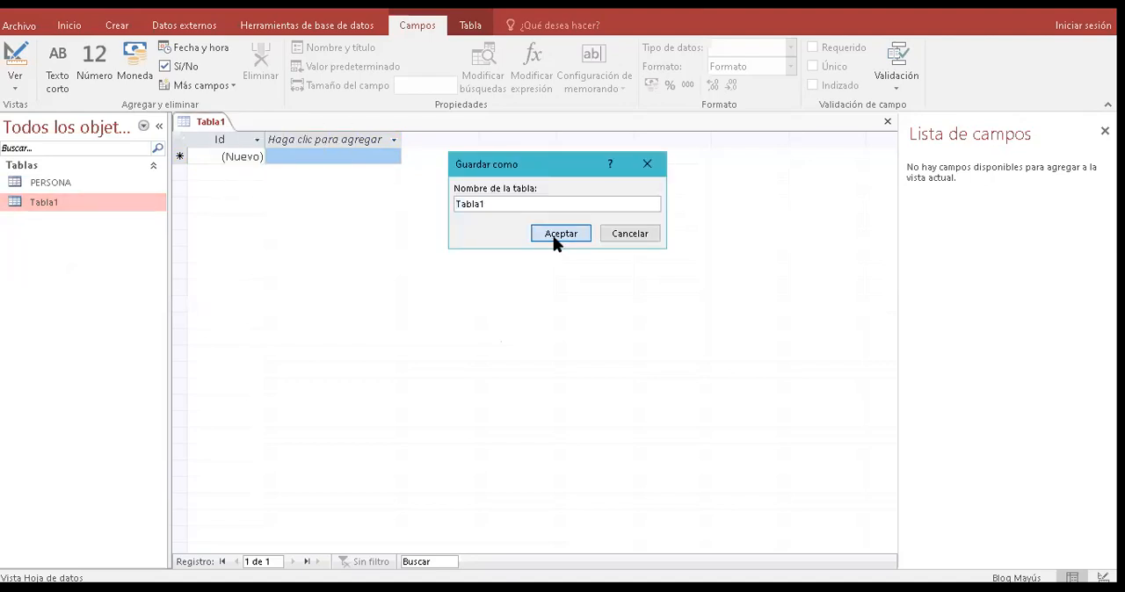
left_click(555, 236)
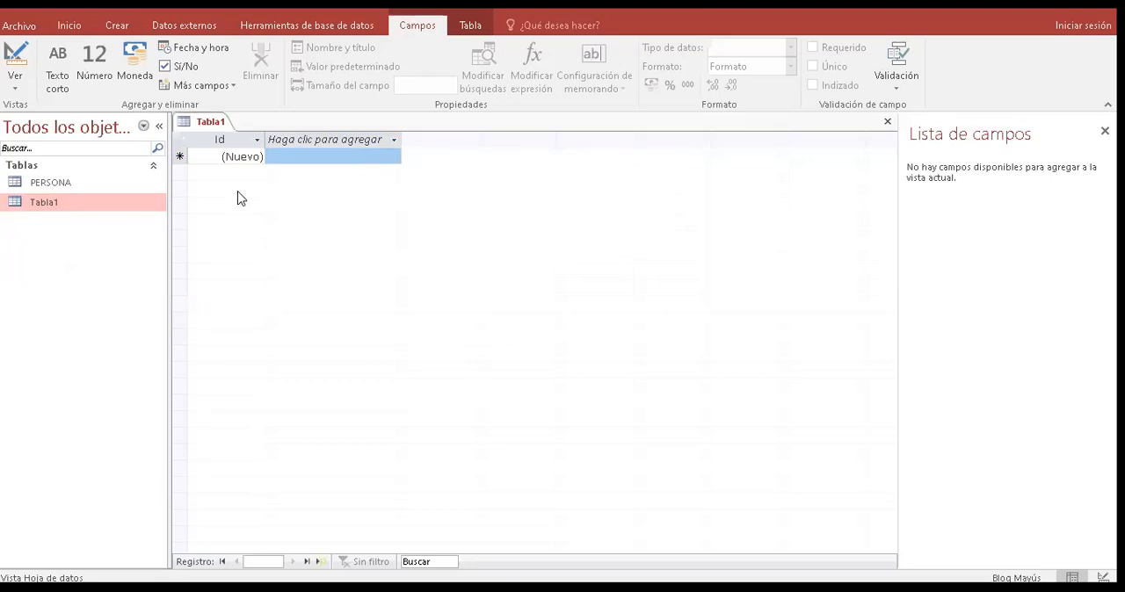
right_click(214, 121)
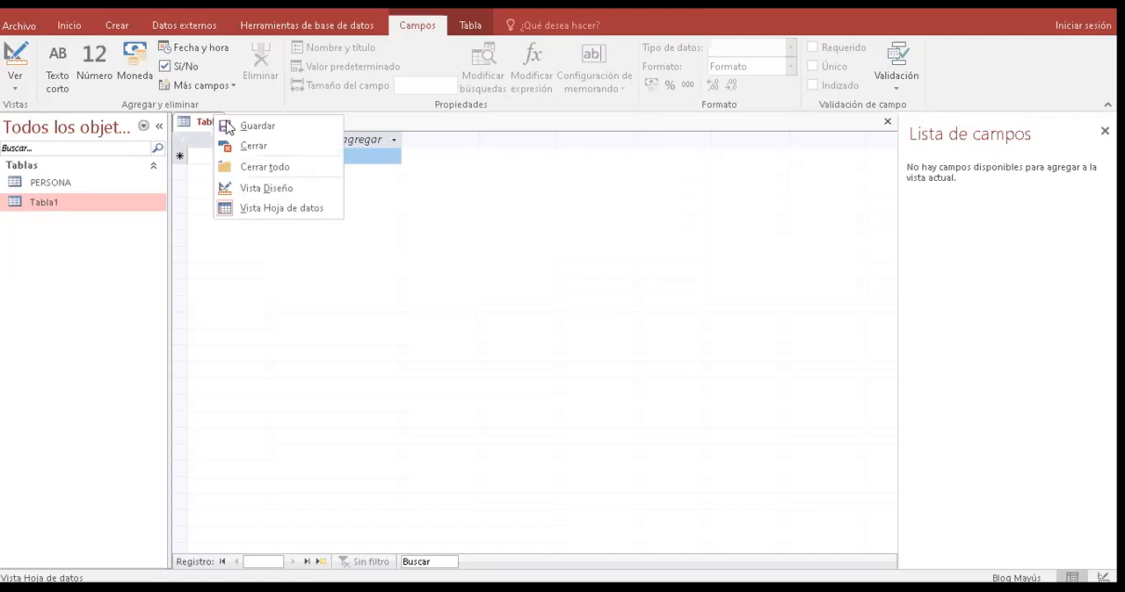
left_click(253, 146)
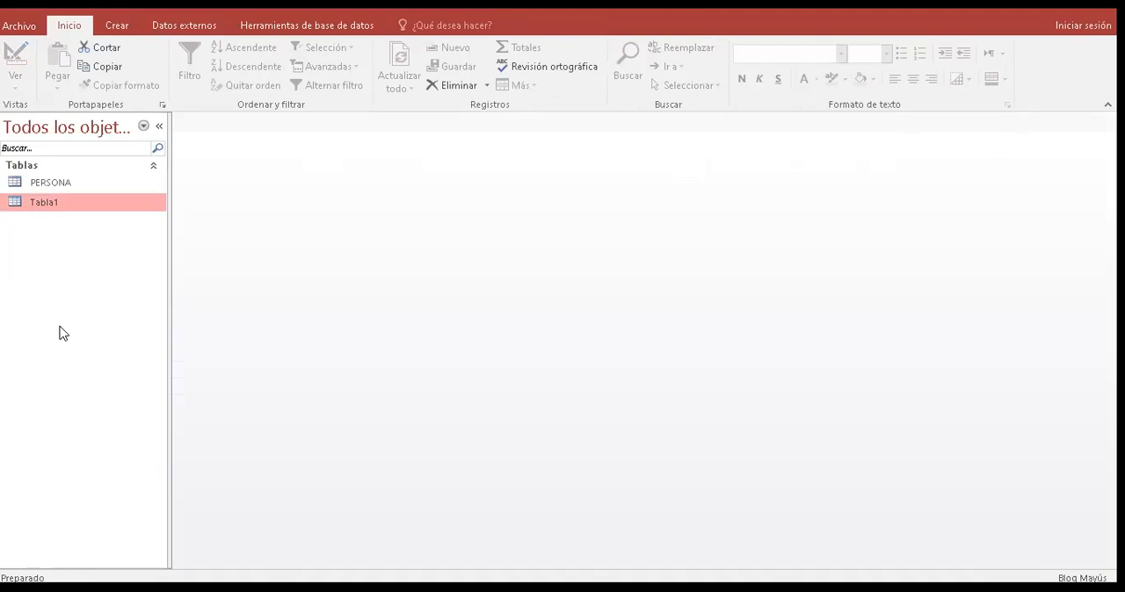
- Rename the table Tabla1 as LIBROS
right_click(46, 199)
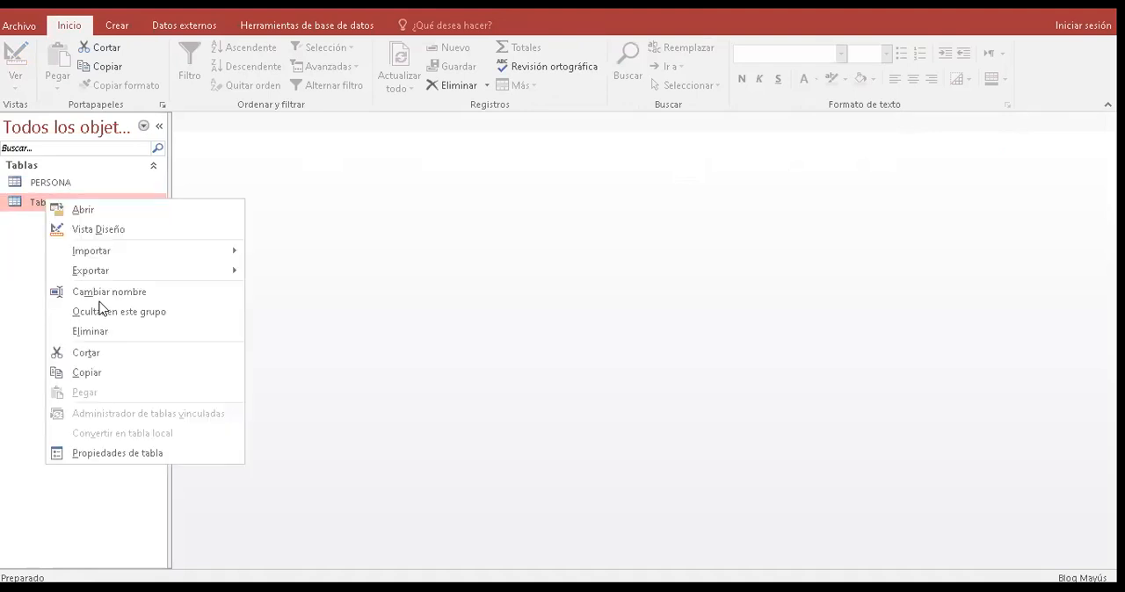
left_click(99, 308)
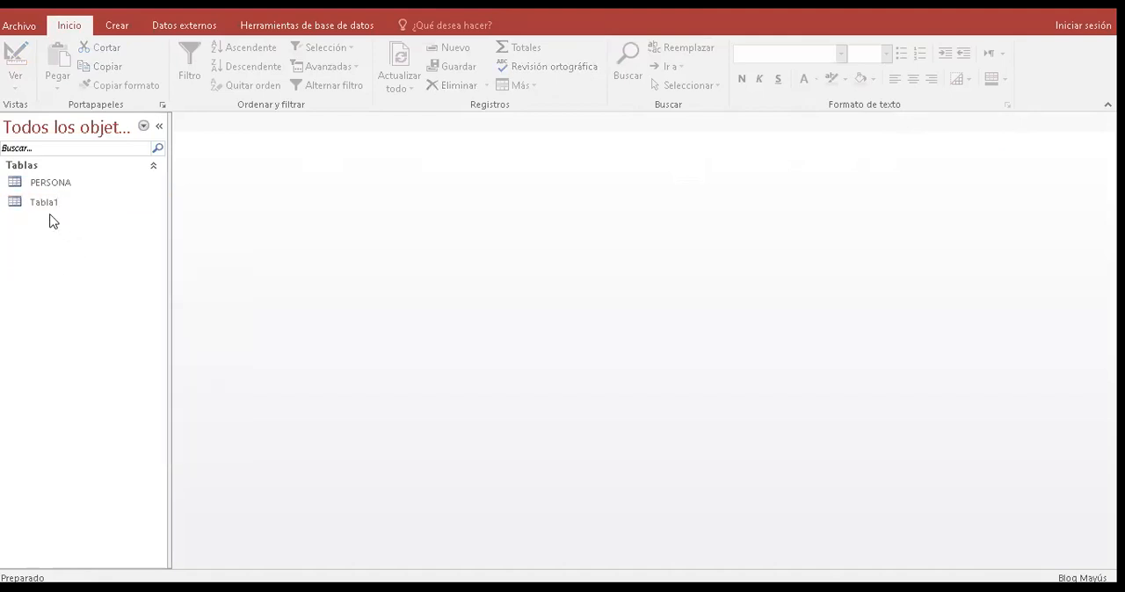
right_click(35, 204)
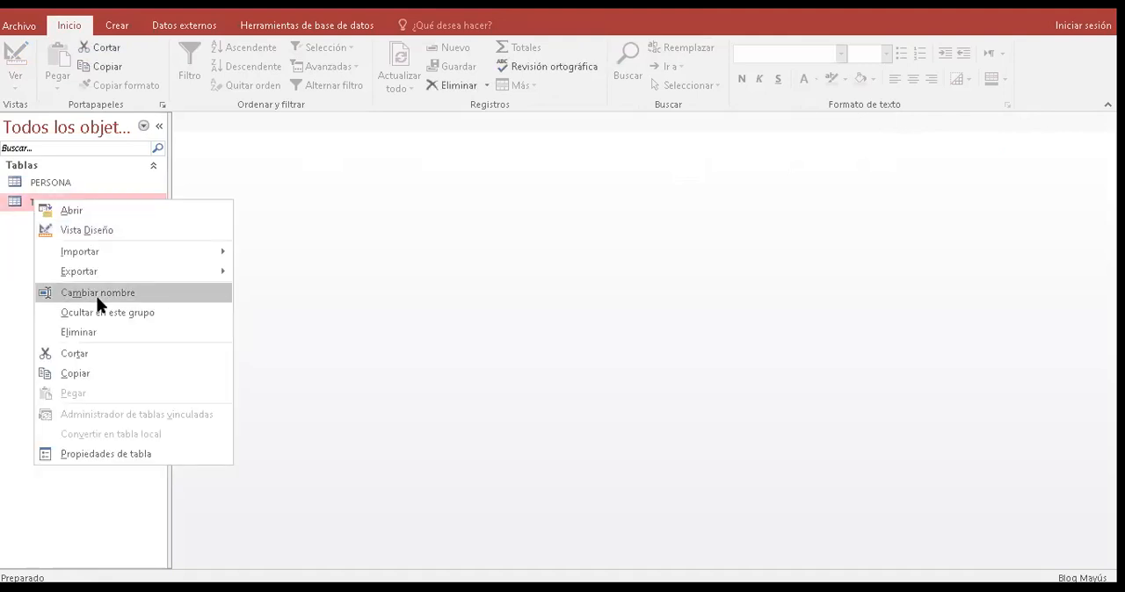
left_click(98, 295)
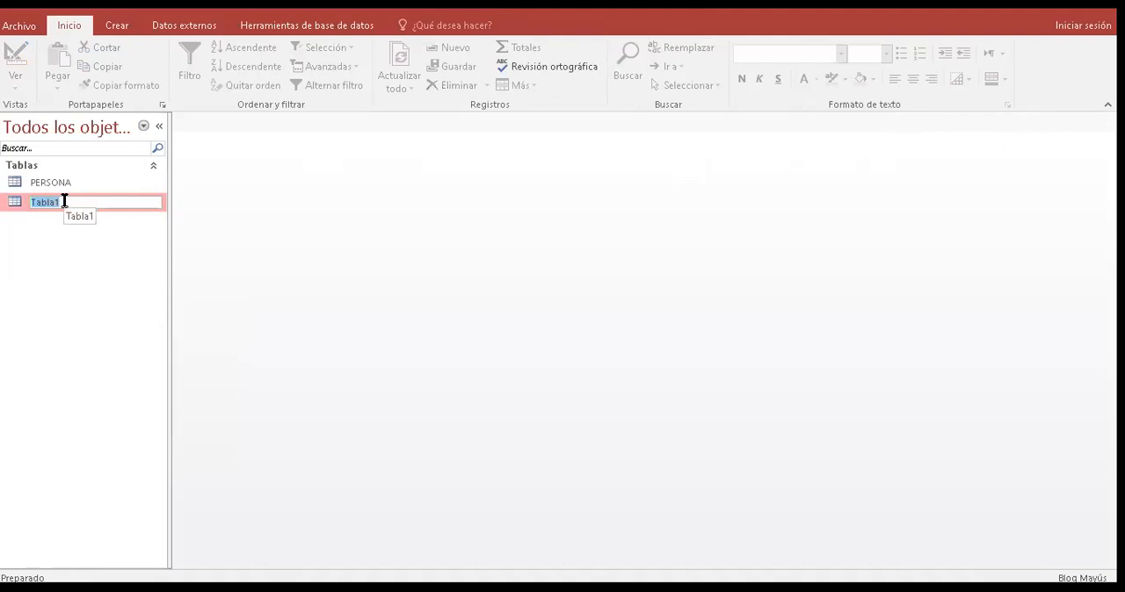
type("LIBROS")
key("Return")
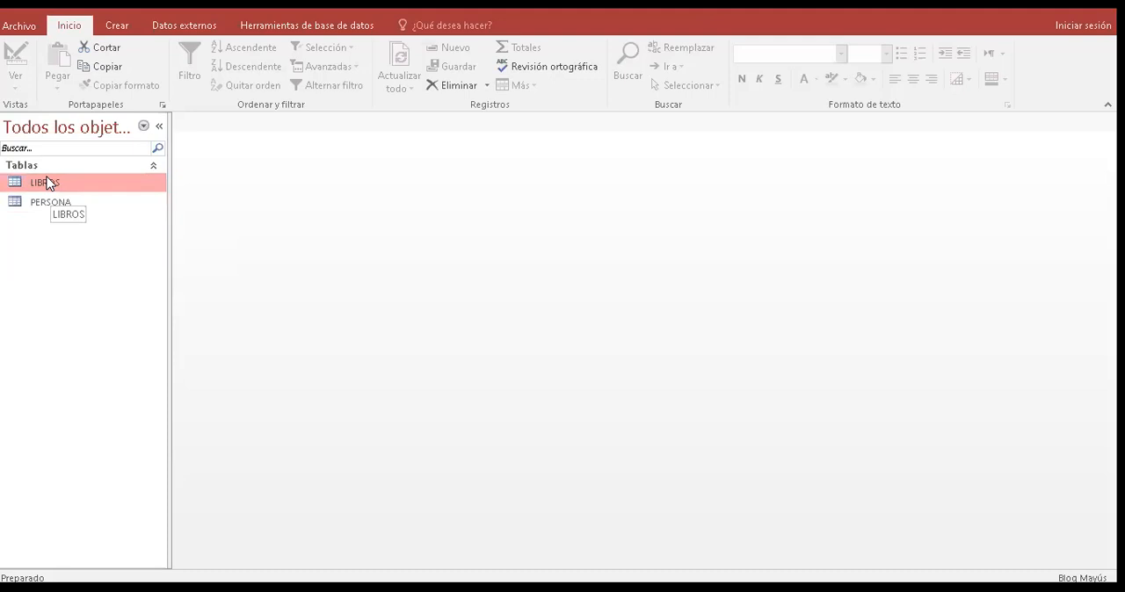
- Open the LIBROS table in Design view and rename its key field Id as CODIGO LIBRO
right_click(58, 187)
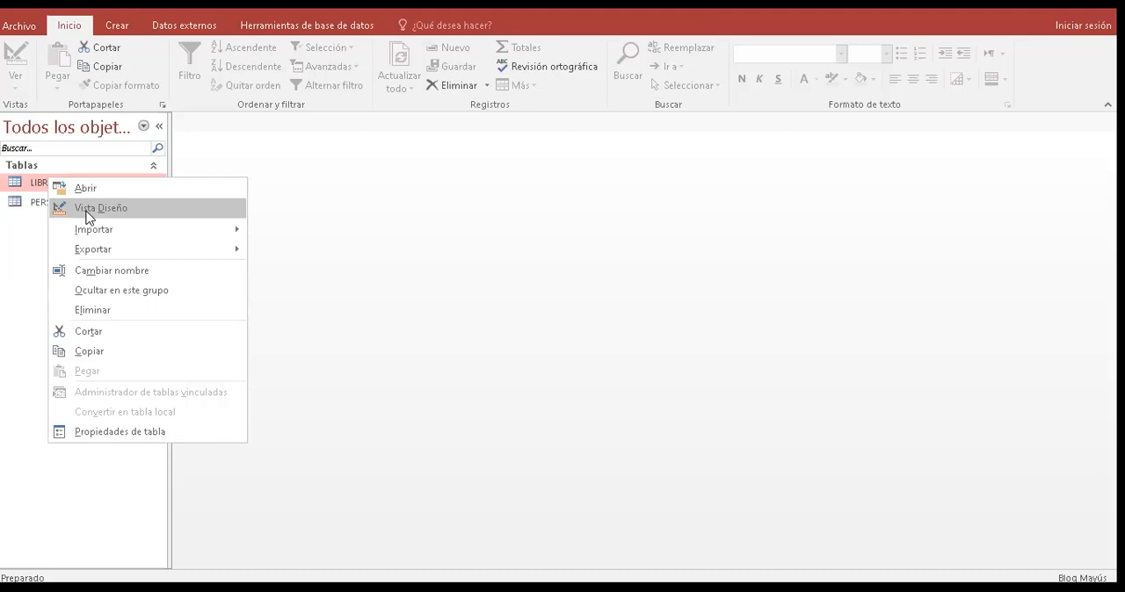
left_click(89, 208)
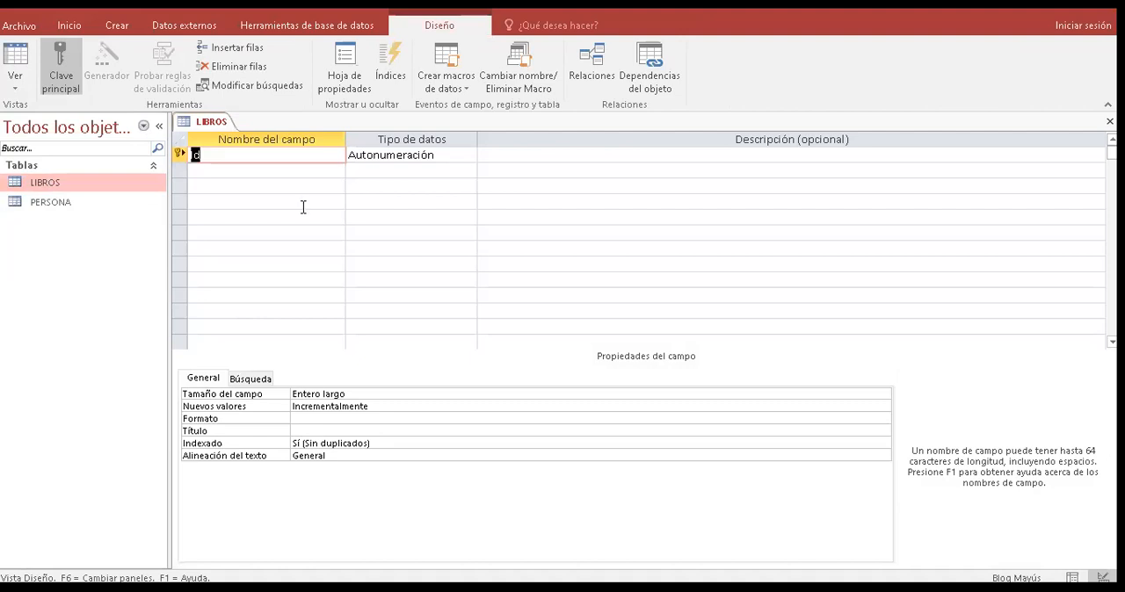
left_click(195, 151)
type("CODIGO LIBRO")
key("Down")
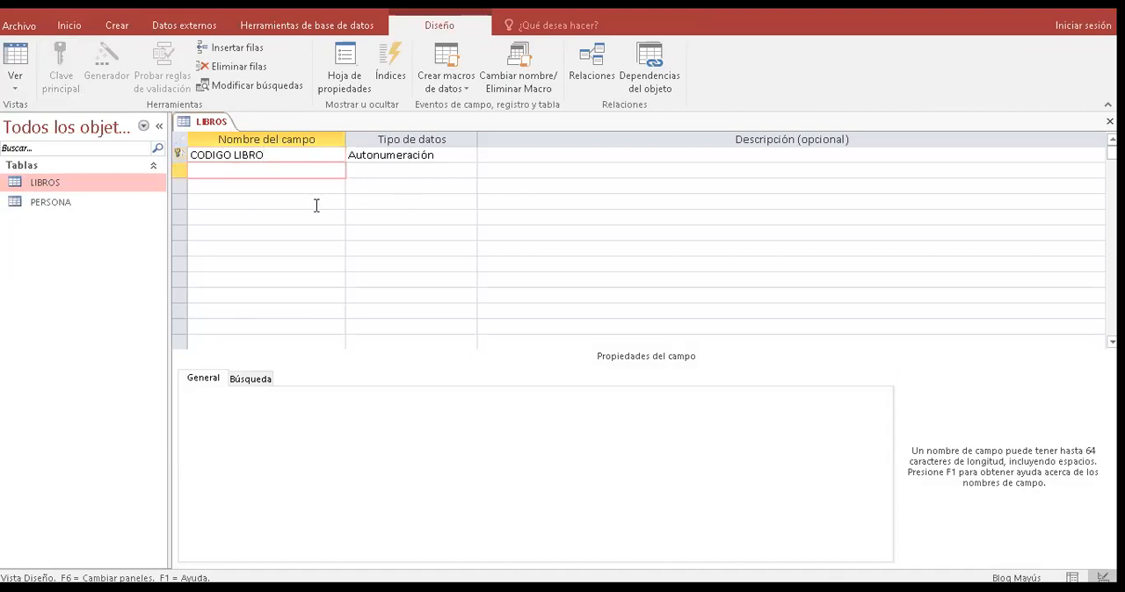
- Add the fields TITULO and AUTOR below CODIGO LIBRO in the LIBROS table
type("NOM")
key("BackSpace")
key("BackSpace")
key("BackSpace")
type("TIL")
type("TULO")
key("Down")
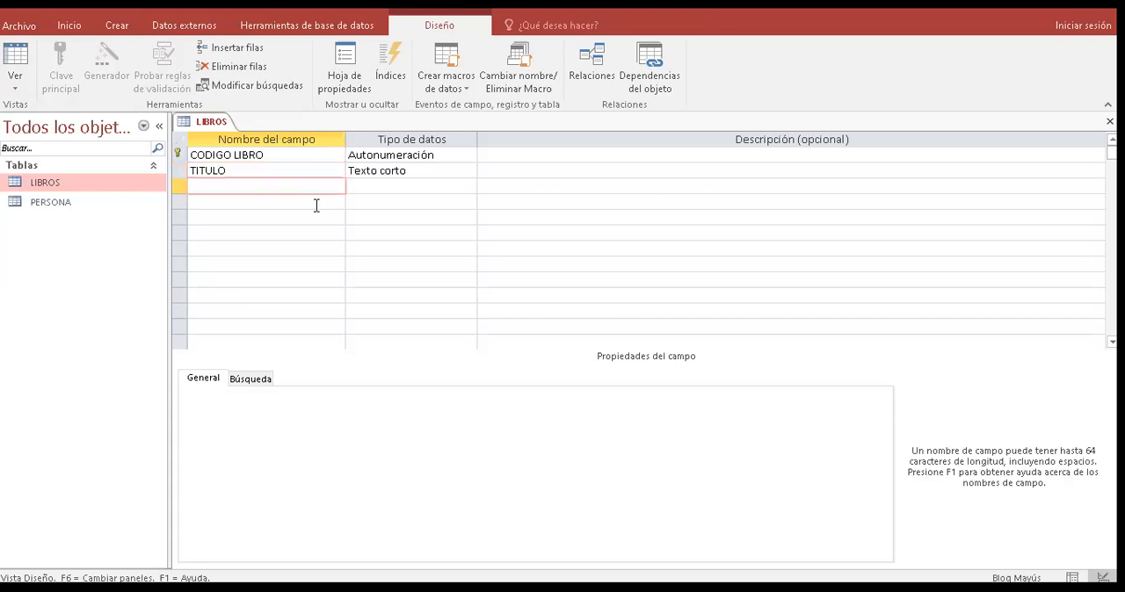
type("AUTOR")
key("Down")
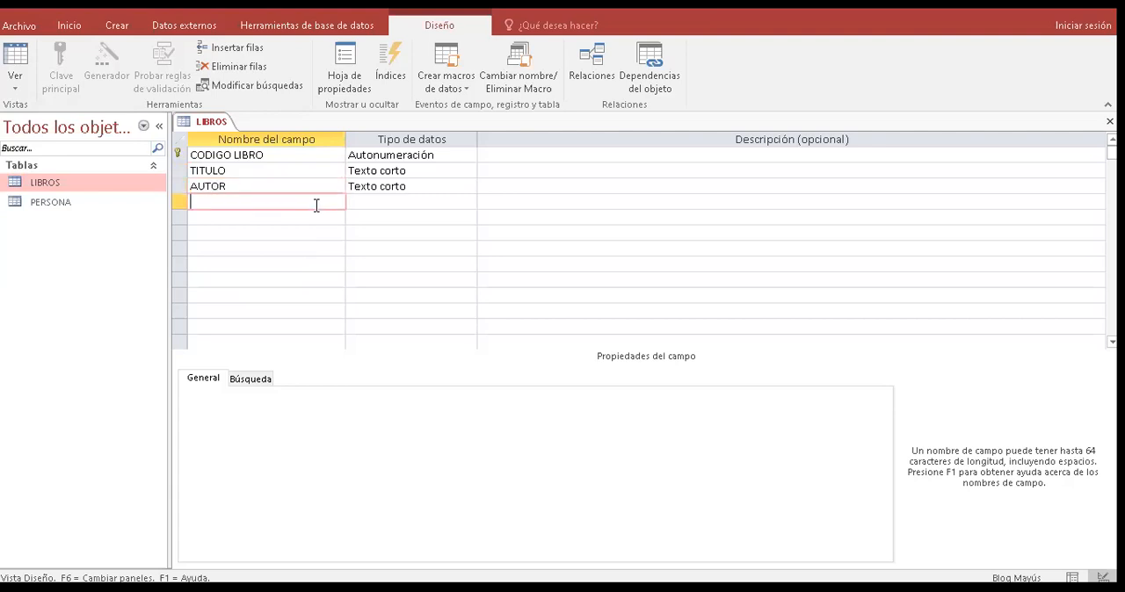
- Add the fields EDICION and FECHA PUBLICACION below AUTOR in the LIBROS table
type("EDICION")
key("Down")
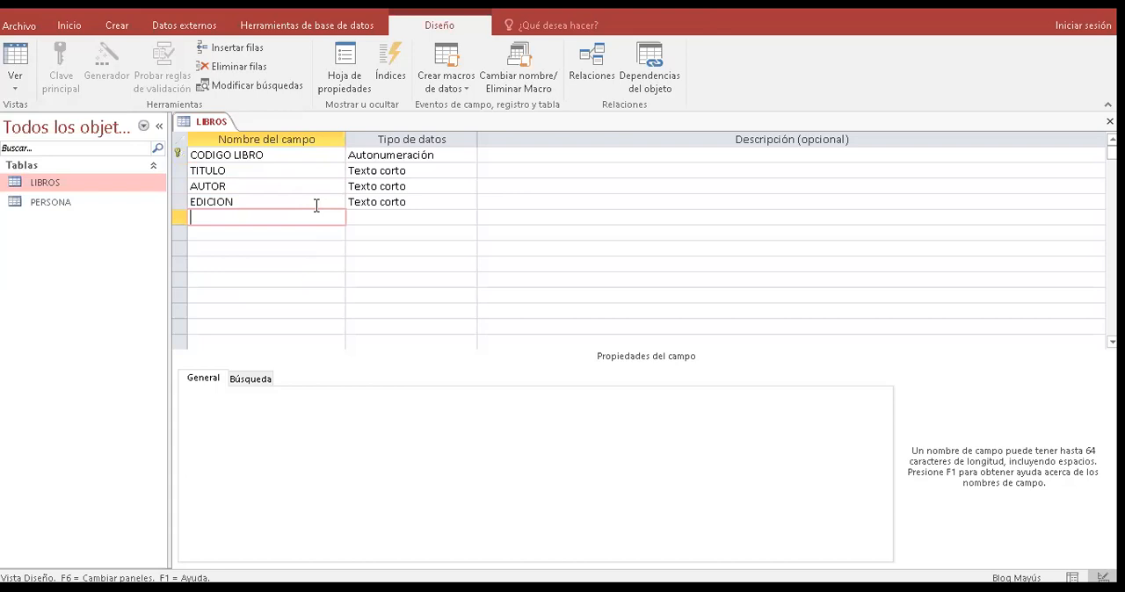
type("FECHA PUBLICACION")
key("Tab")
key("Down")
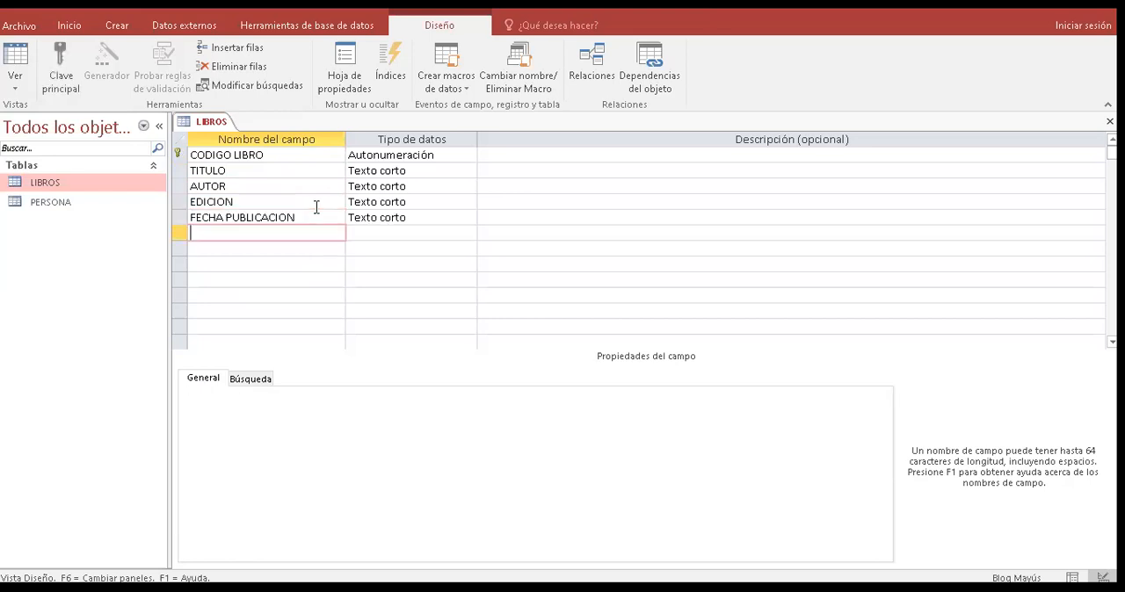
- Add the fields EDITORIAL and LUGAR PUBLICACION at the end of the LIBROS table's field list
type("EDIT")
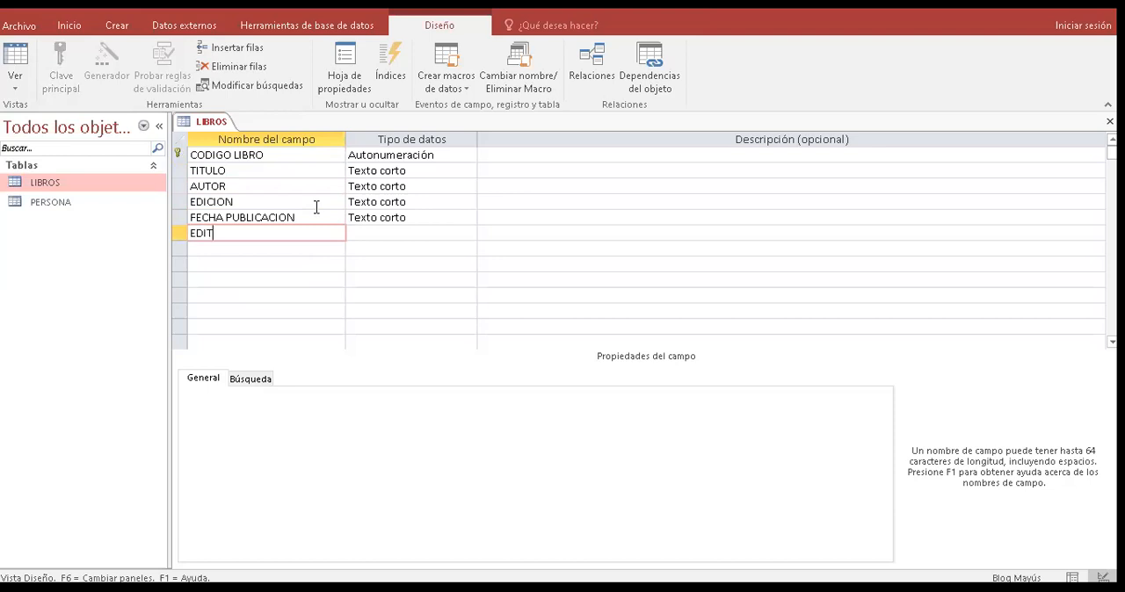
type("ORIAL")
key("Down")
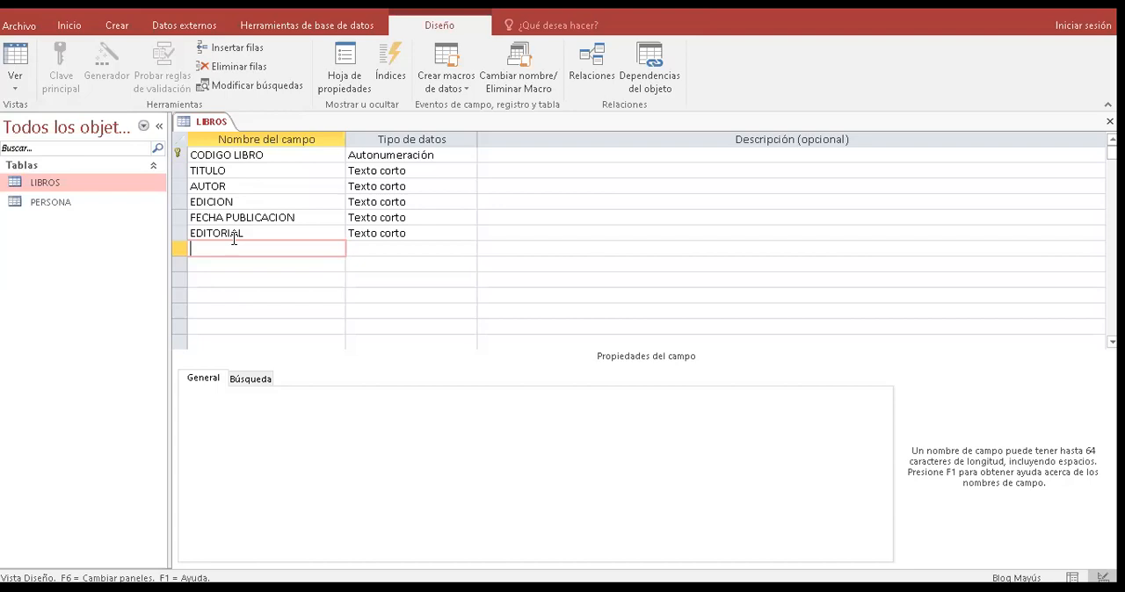
type("LUGAR PUBIC")
key("BackSpace")
key("BackSpace")
type("LICACION")
key("Tab")
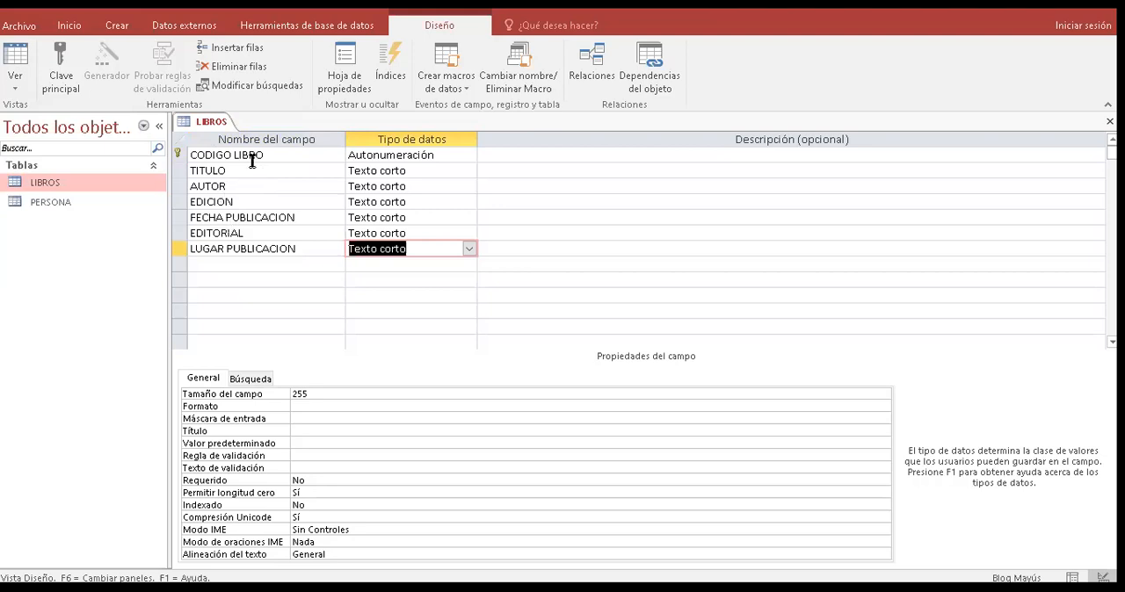
- Set the data type of the CODIGO LIBRO key field to Texto corto
left_click(306, 150)
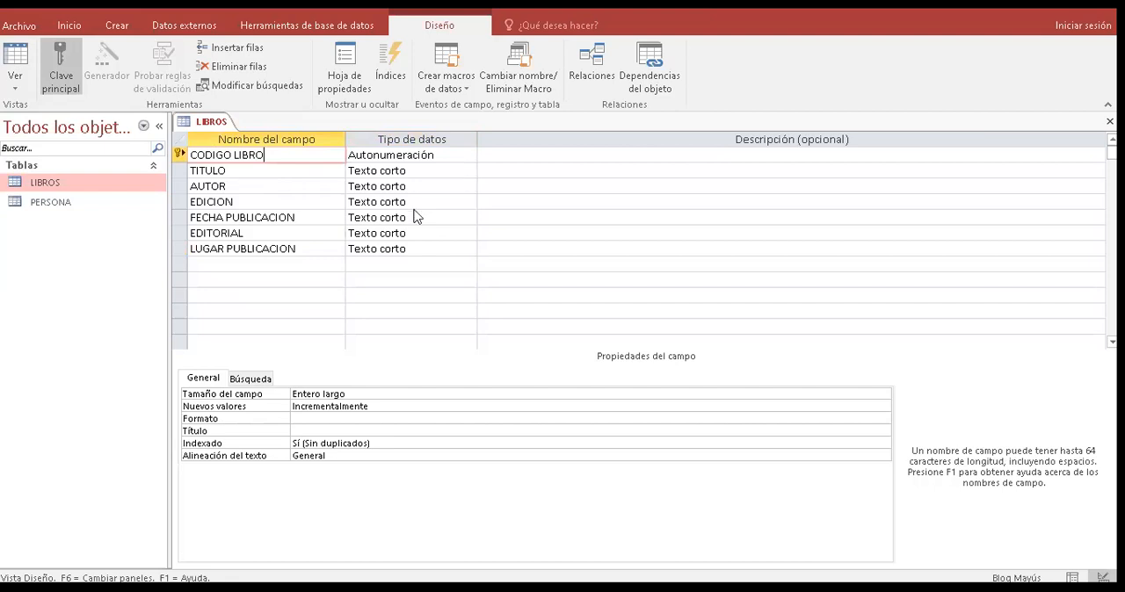
key("Tab")
key("alt+Down")
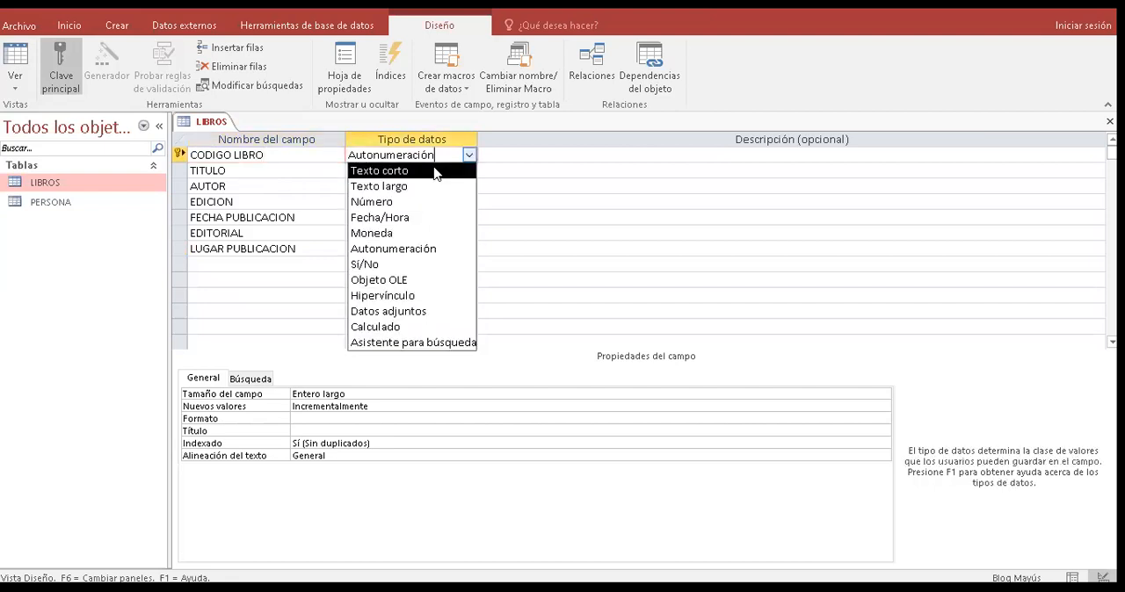
left_click(434, 171)
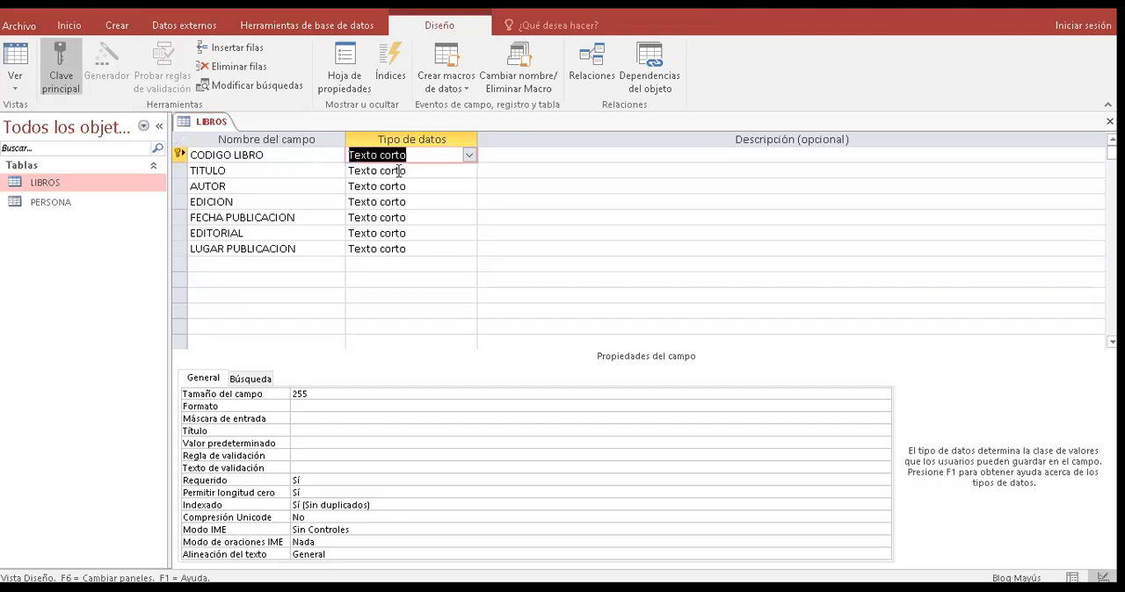
- Set the data type of the FECHA PUBLICACION field to Fecha/Hora
left_click(386, 217)
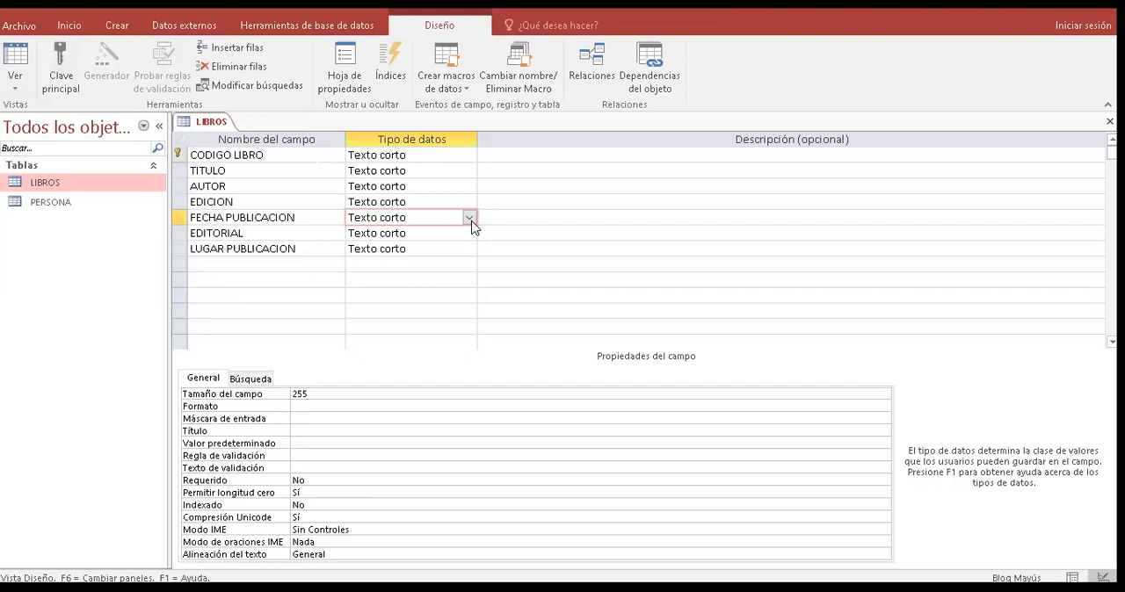
left_click(470, 219)
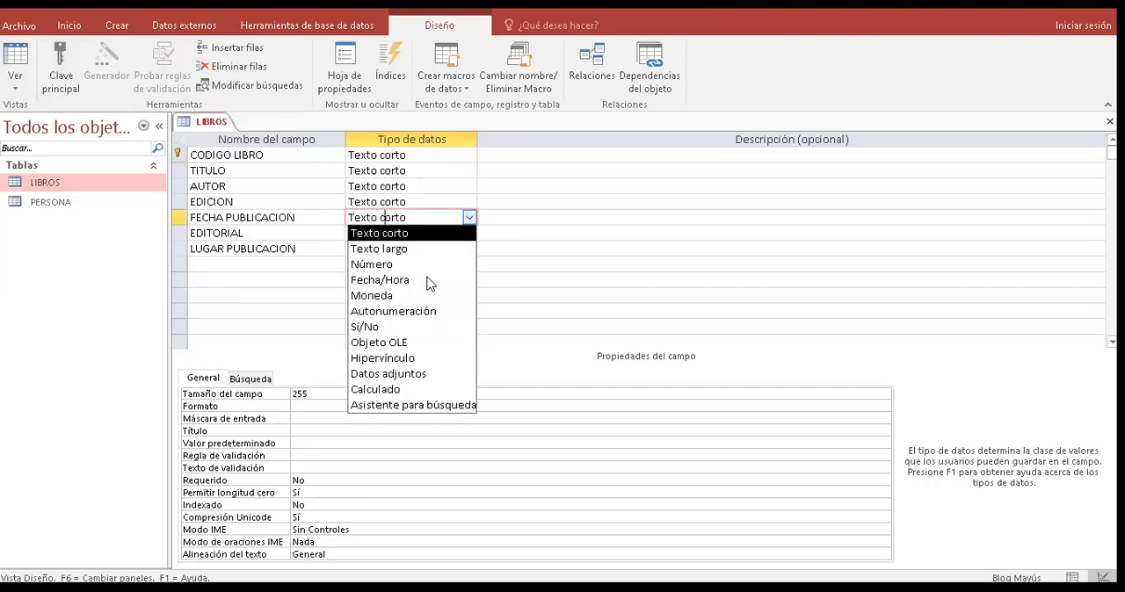
left_click(429, 281)
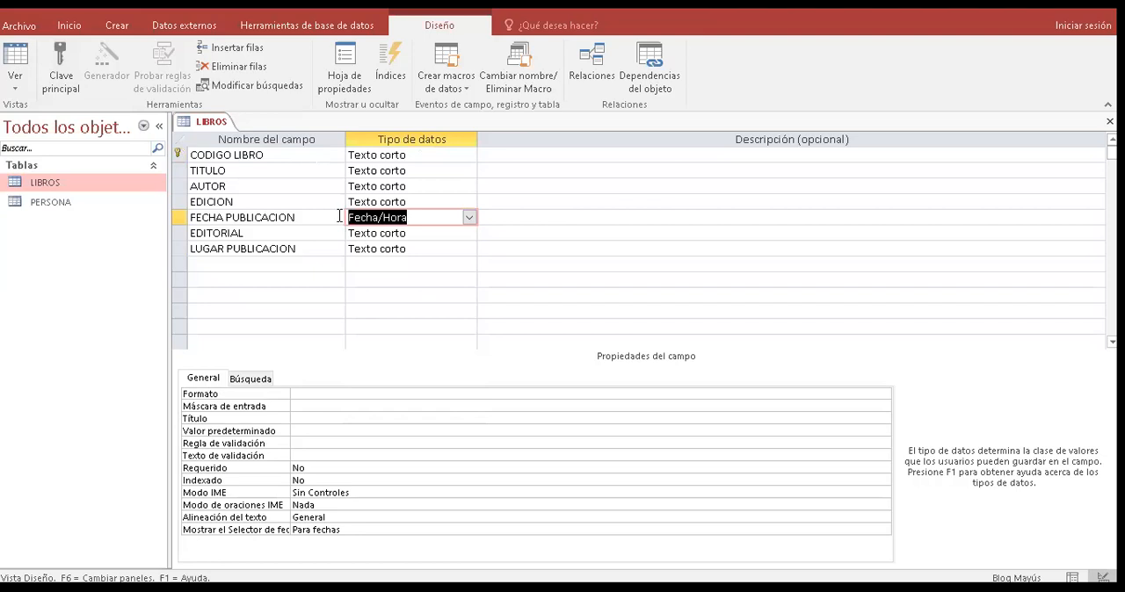
left_click(339, 217)
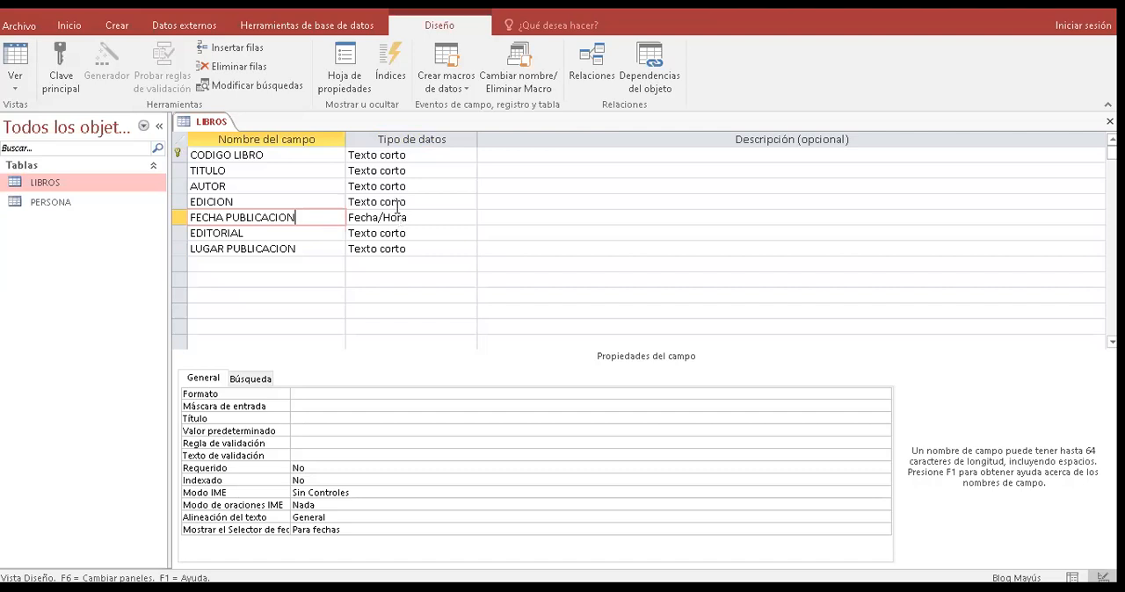
left_click(265, 262)
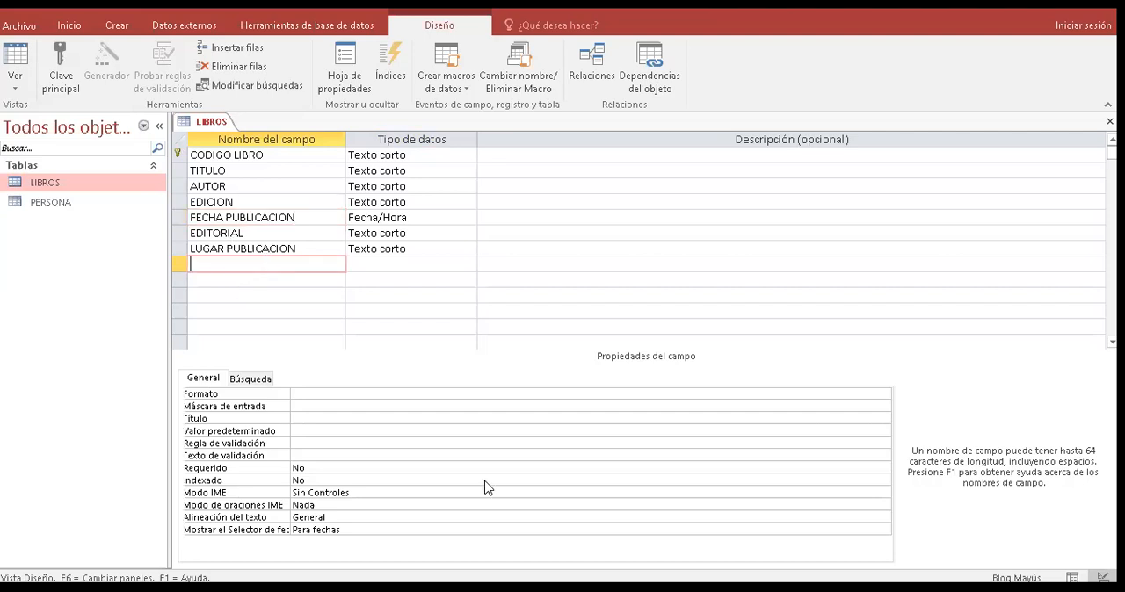
left_click(214, 156)
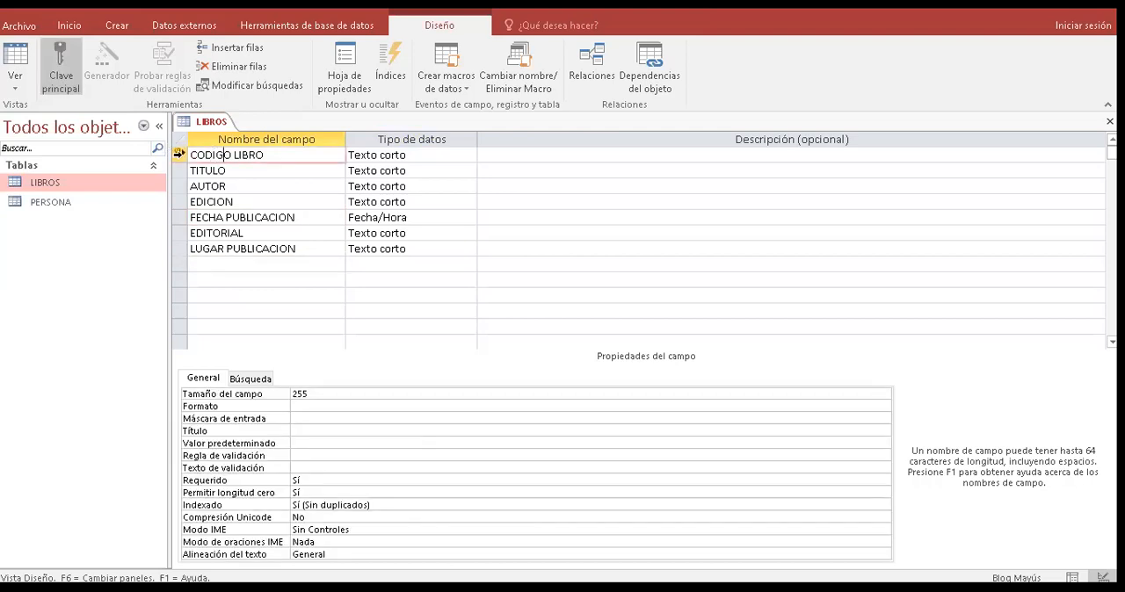
- Create another blank table in the database
left_click(129, 33)
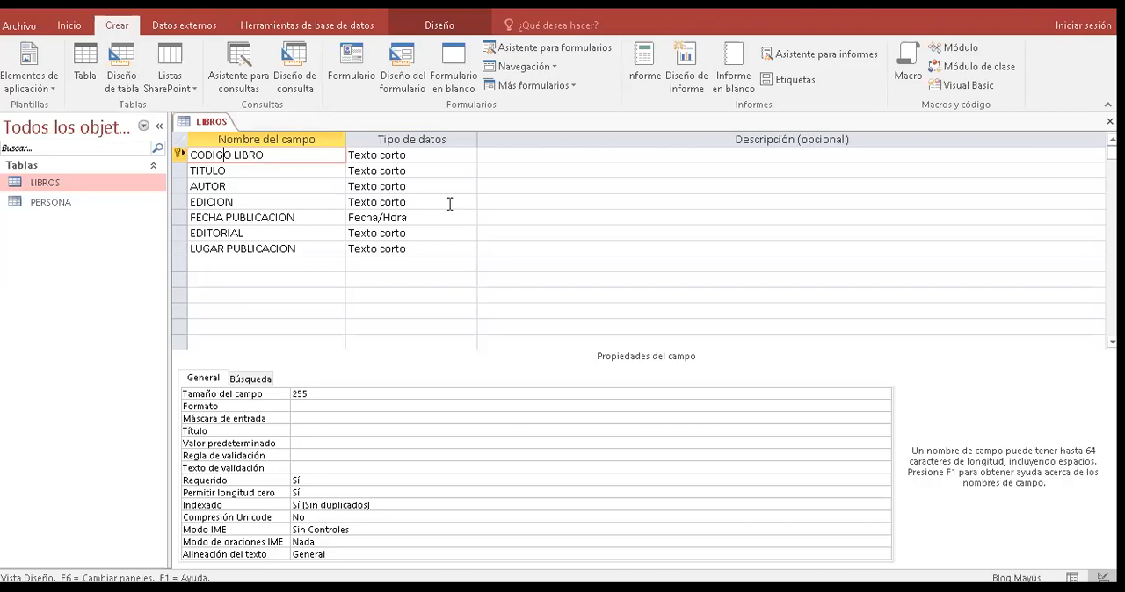
left_click(278, 155)
left_click(76, 80)
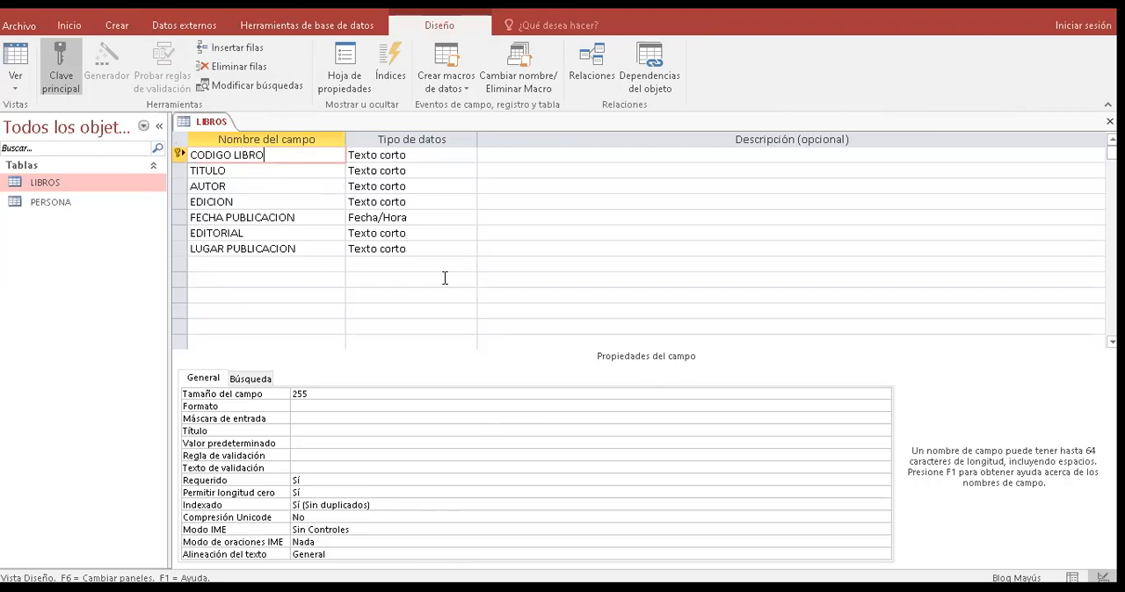
left_click(303, 216)
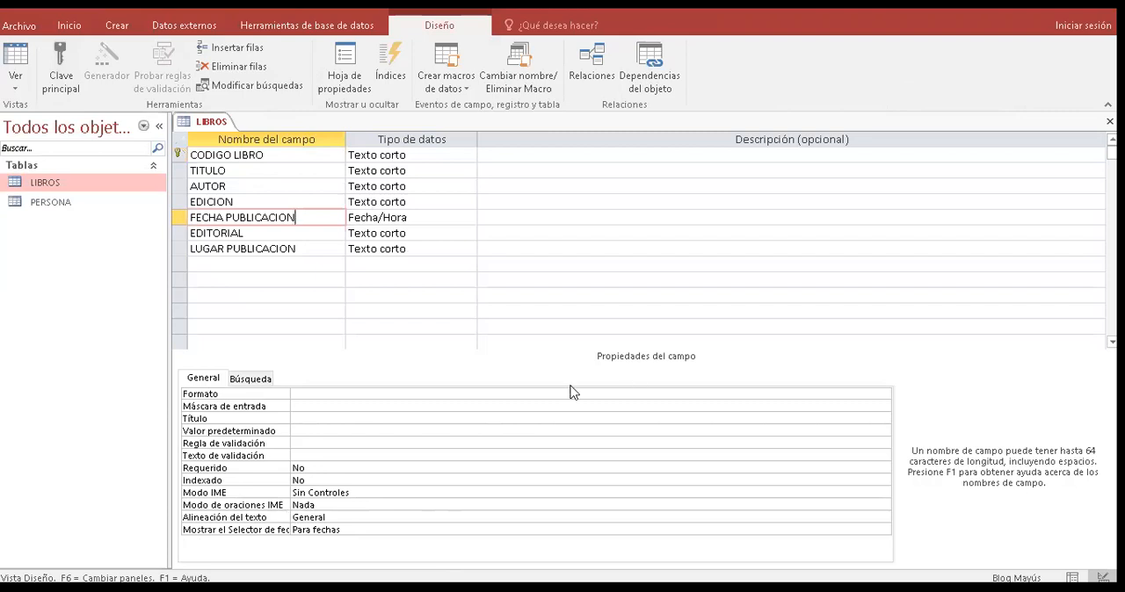
- Change the EDITORIAL field's data type to Sí/No and after that to Datos adjuntos
left_click(318, 234)
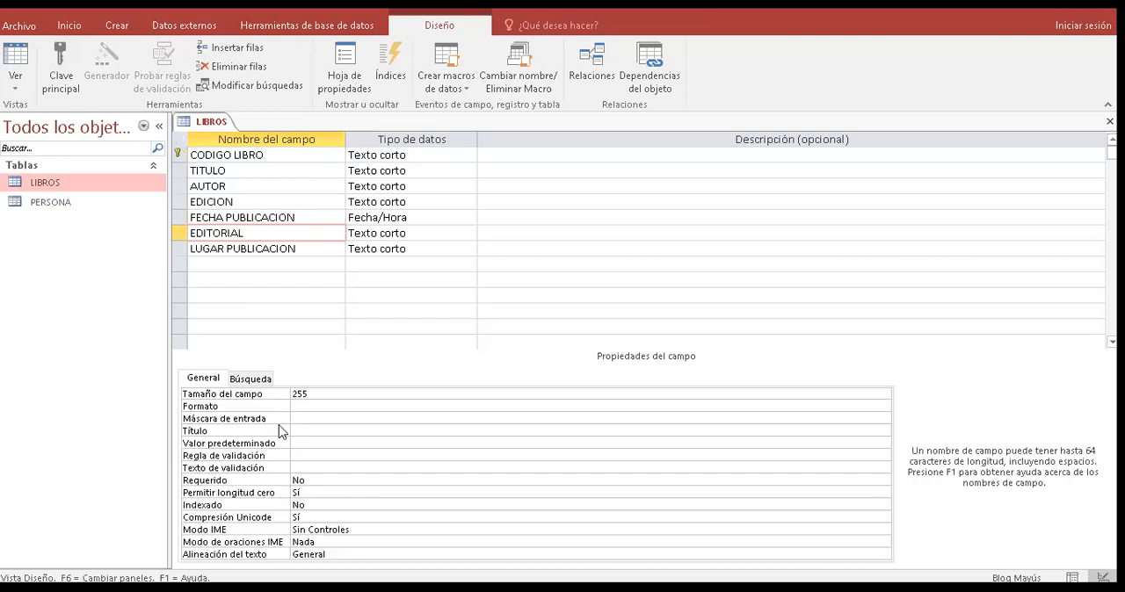
left_click(434, 236)
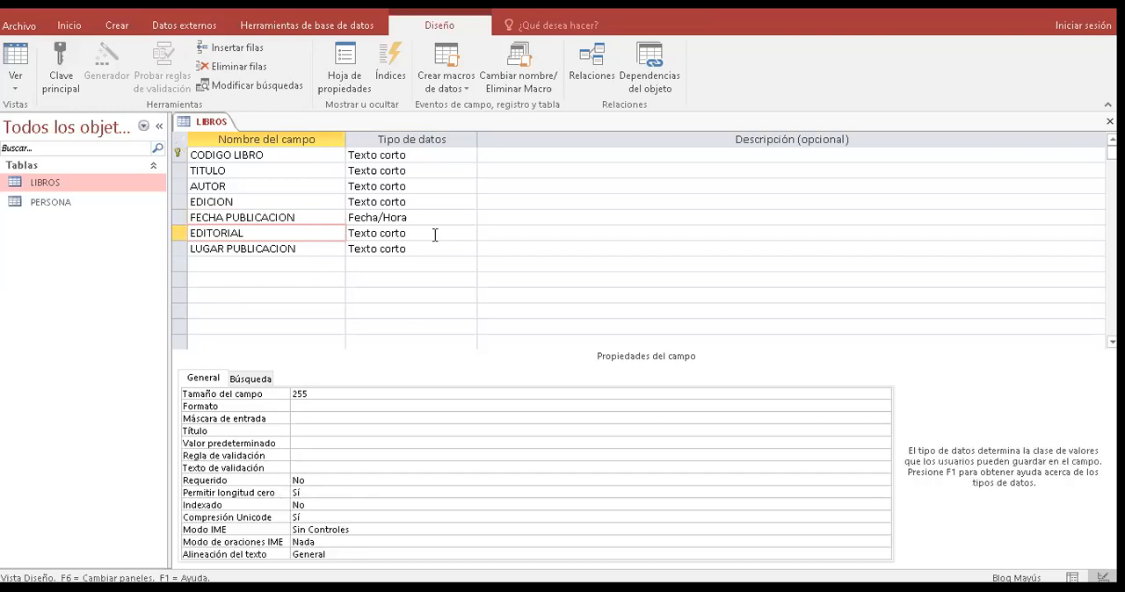
left_click(469, 234)
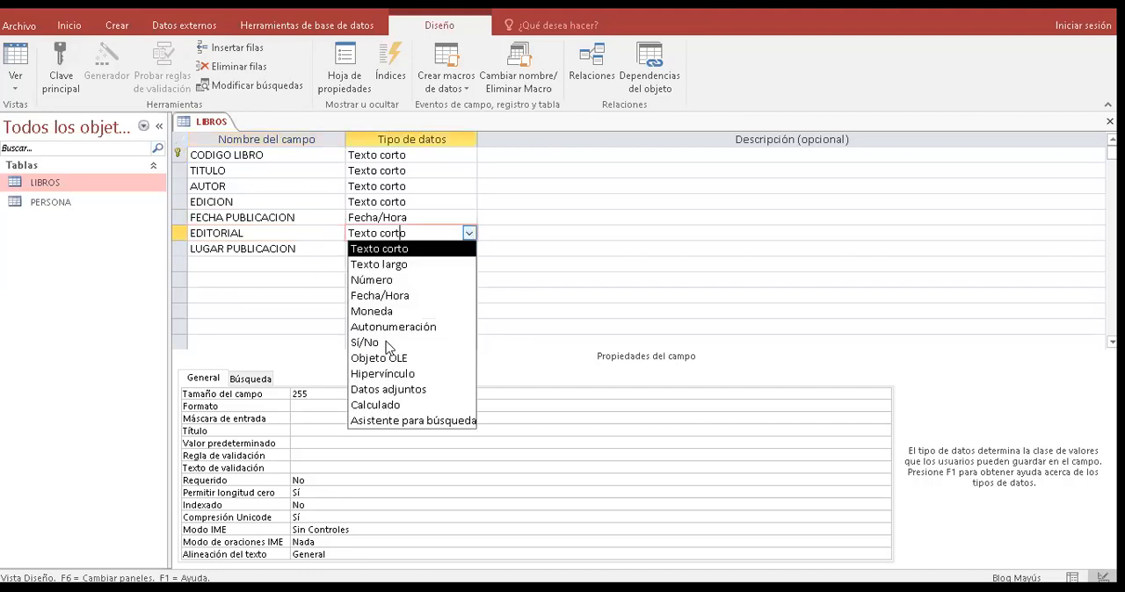
left_click(387, 342)
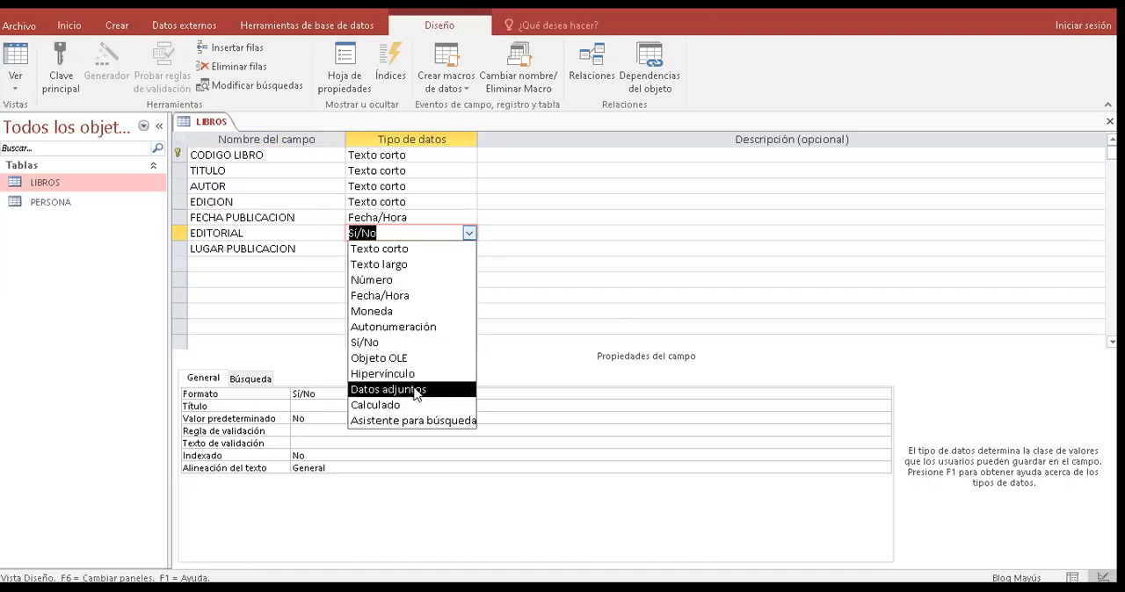
left_click(415, 393)
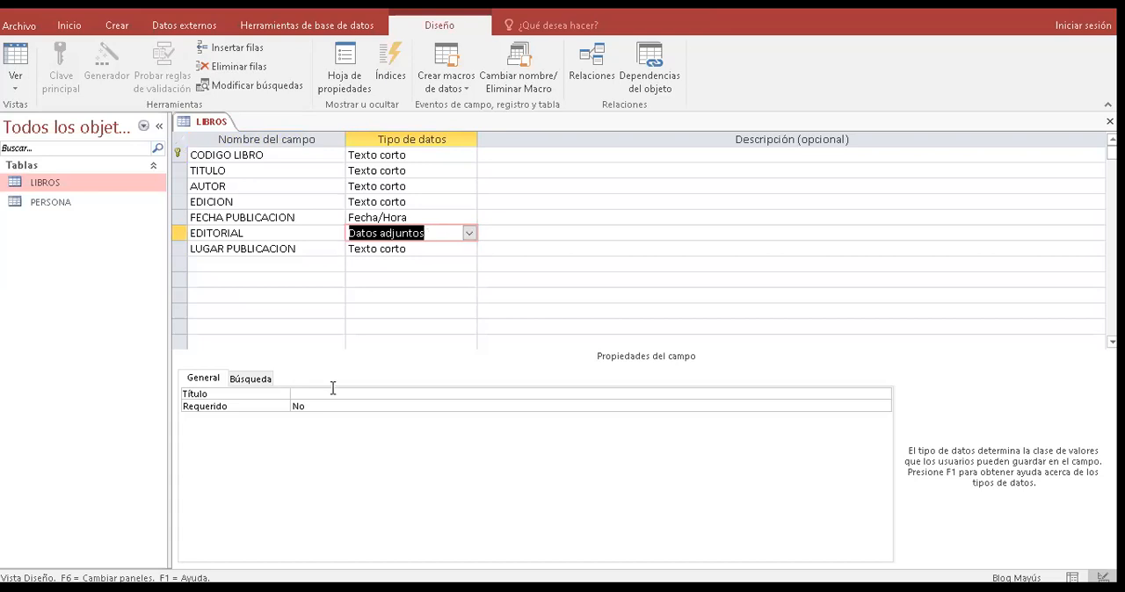
- Set the data type of the EDITORIAL field to Hipervínculo
left_click(467, 234)
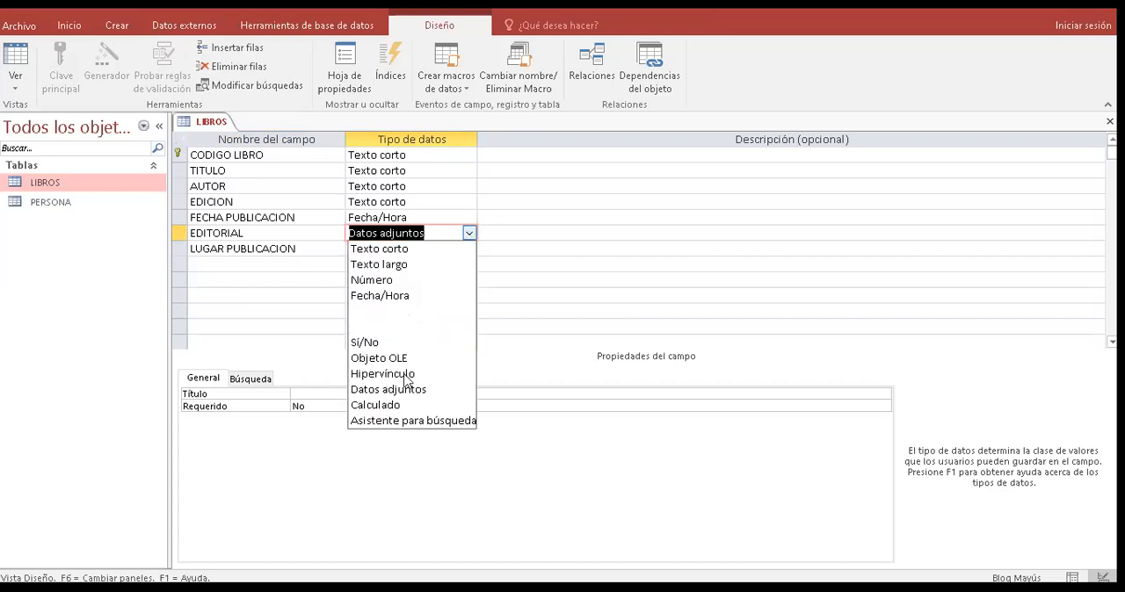
key("Return")
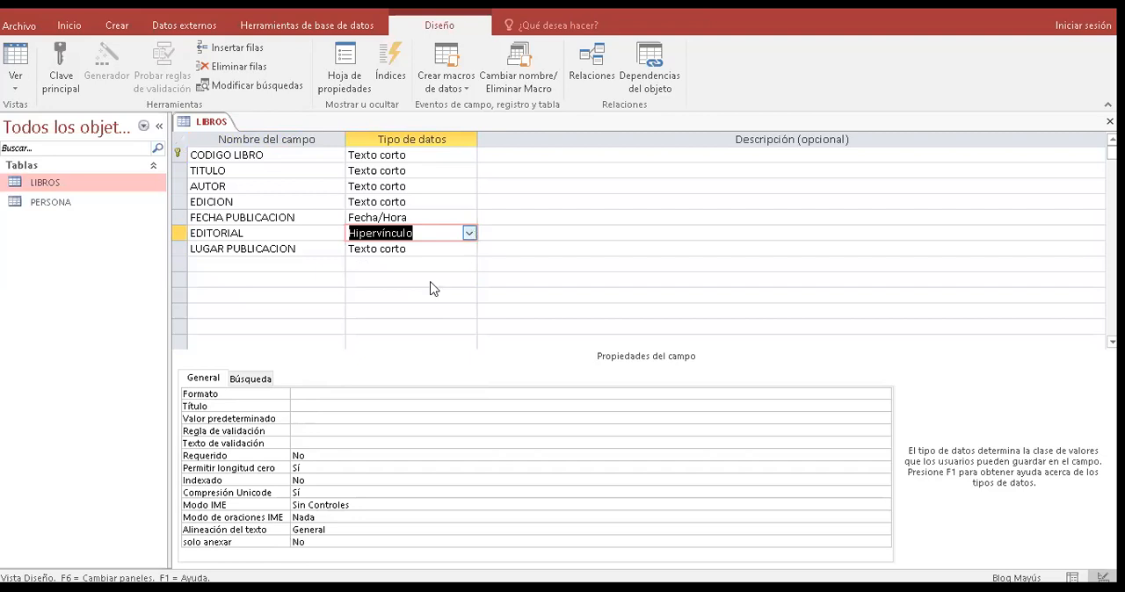
key("alt+Down")
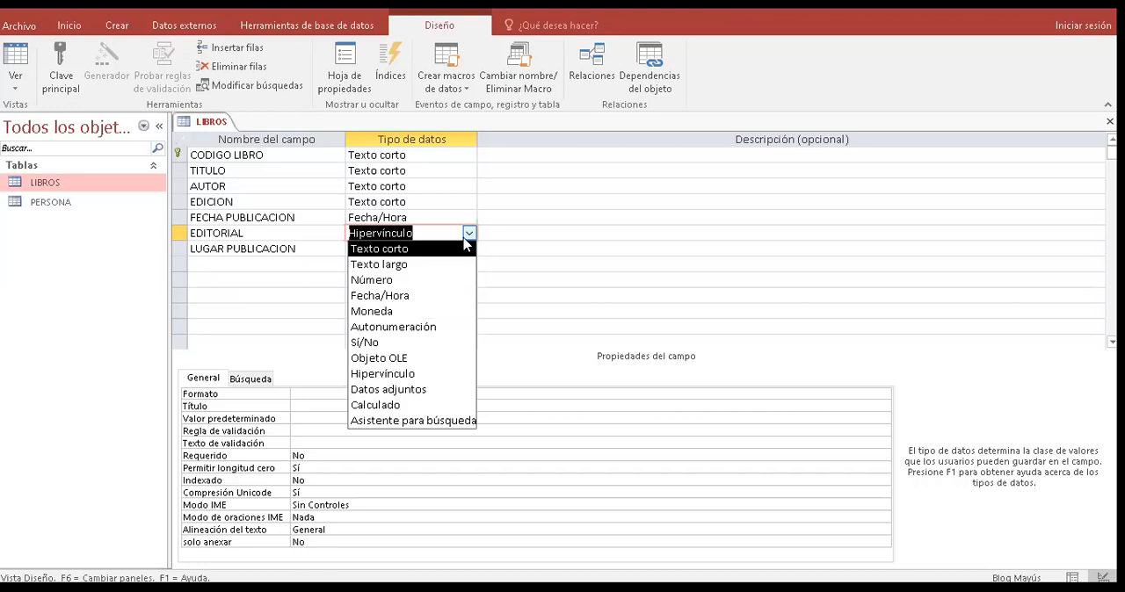
left_click(334, 208)
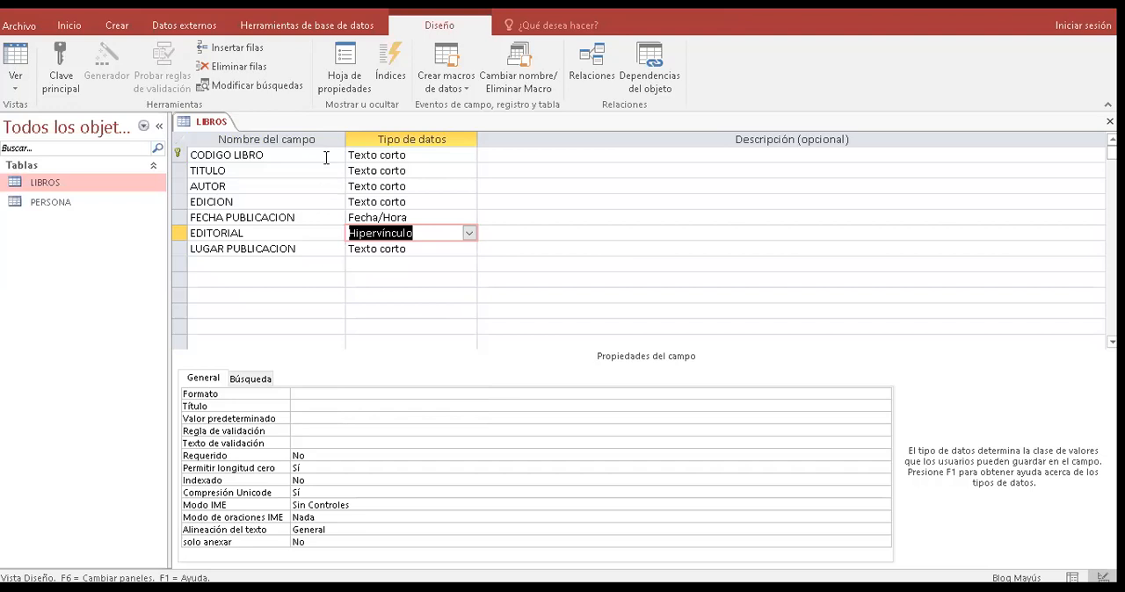
- Set the field size of the TITULO field to 150 characters
left_click(327, 157)
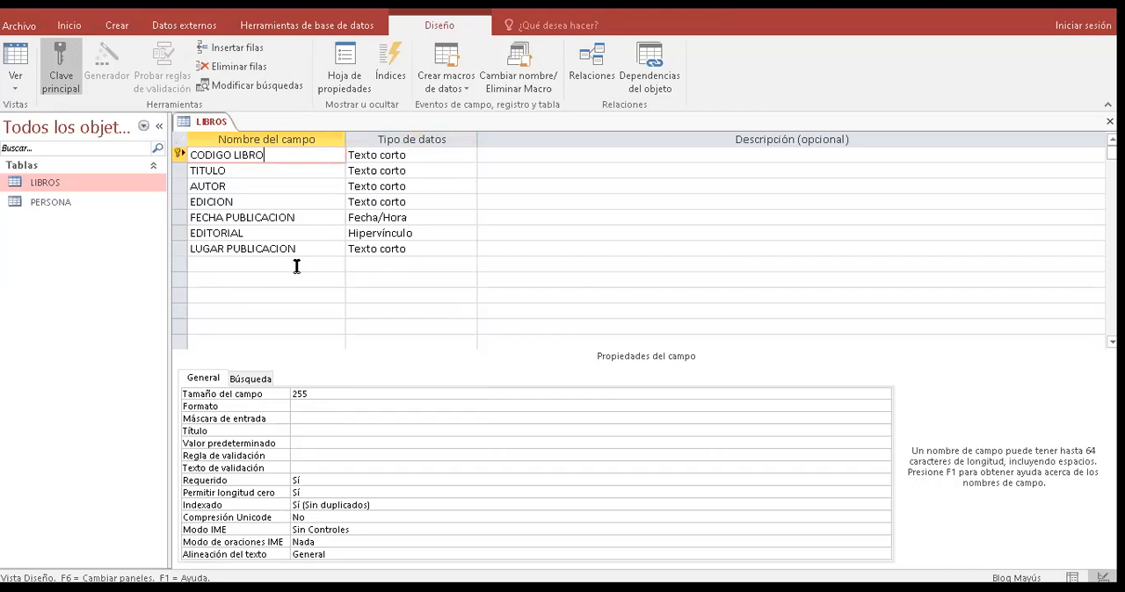
left_click(313, 174)
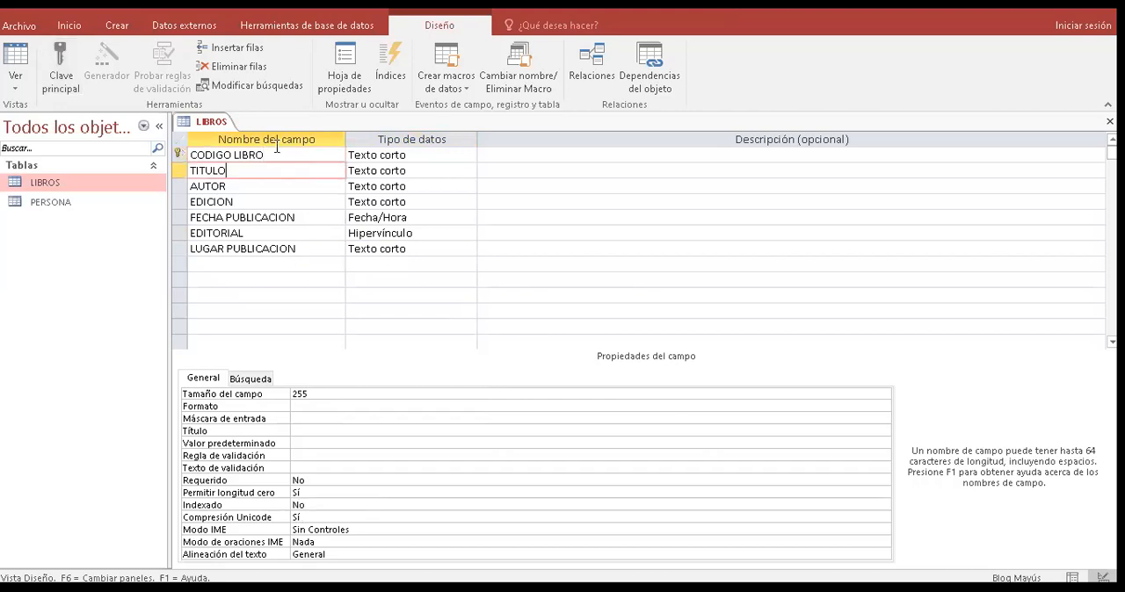
left_click(320, 392)
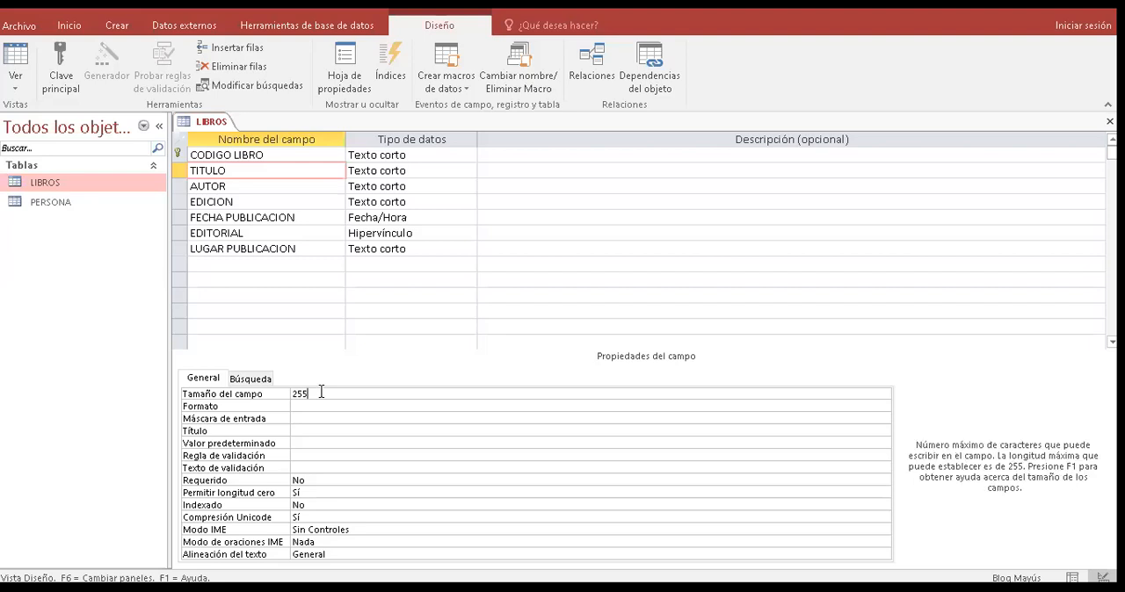
key("BackSpace")
key("BackSpace")
key("BackSpace")
type("150")
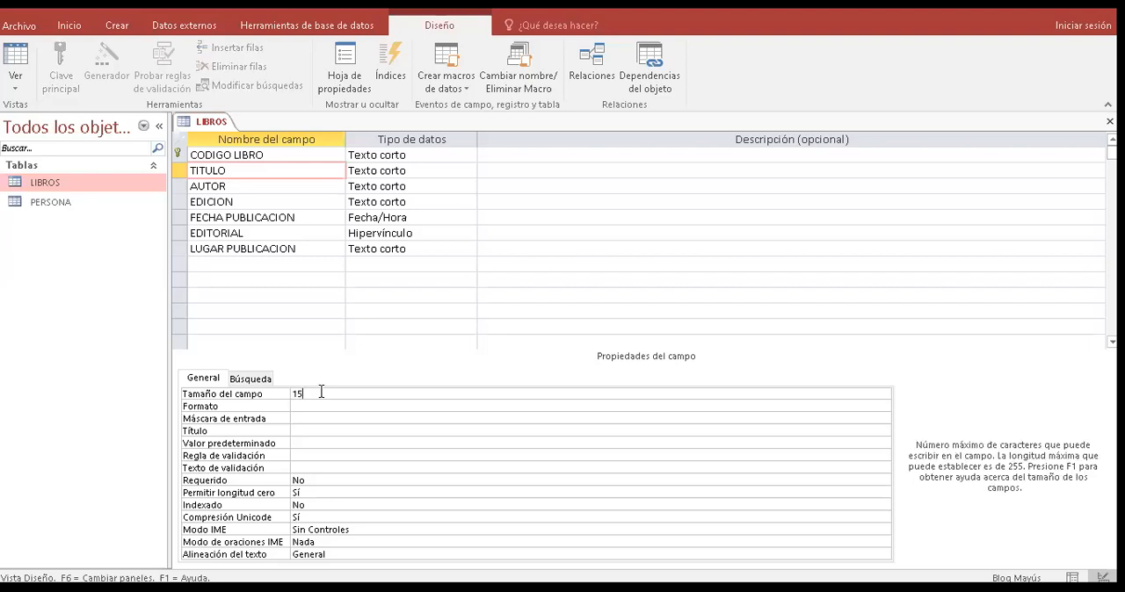
- Make data entry in the TITULO field mandatory by setting Requerido to Sí
left_click(309, 477)
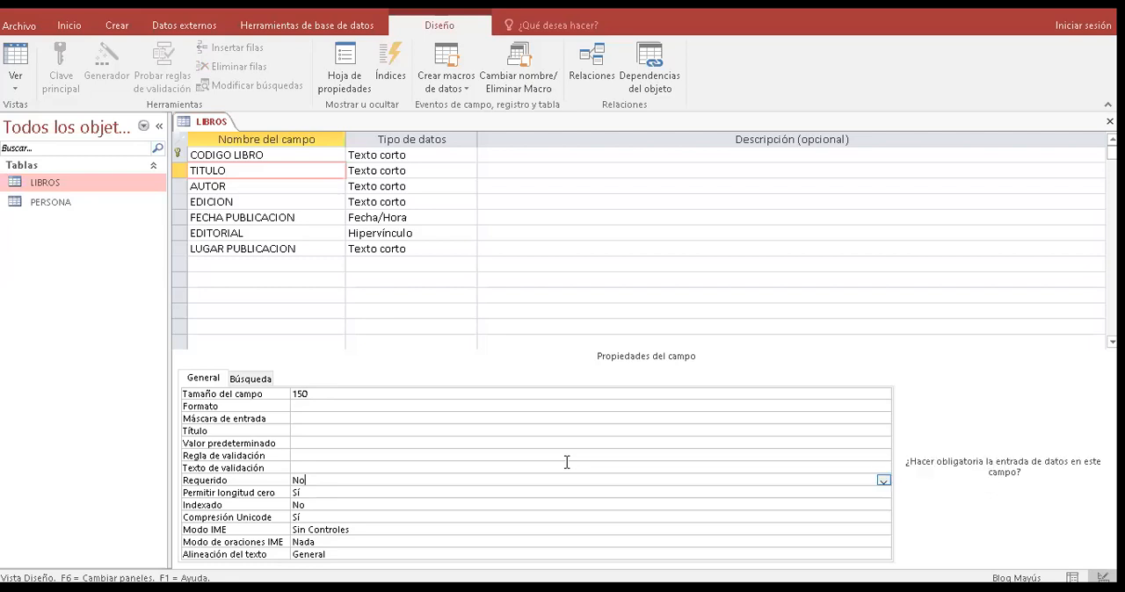
left_click(884, 481)
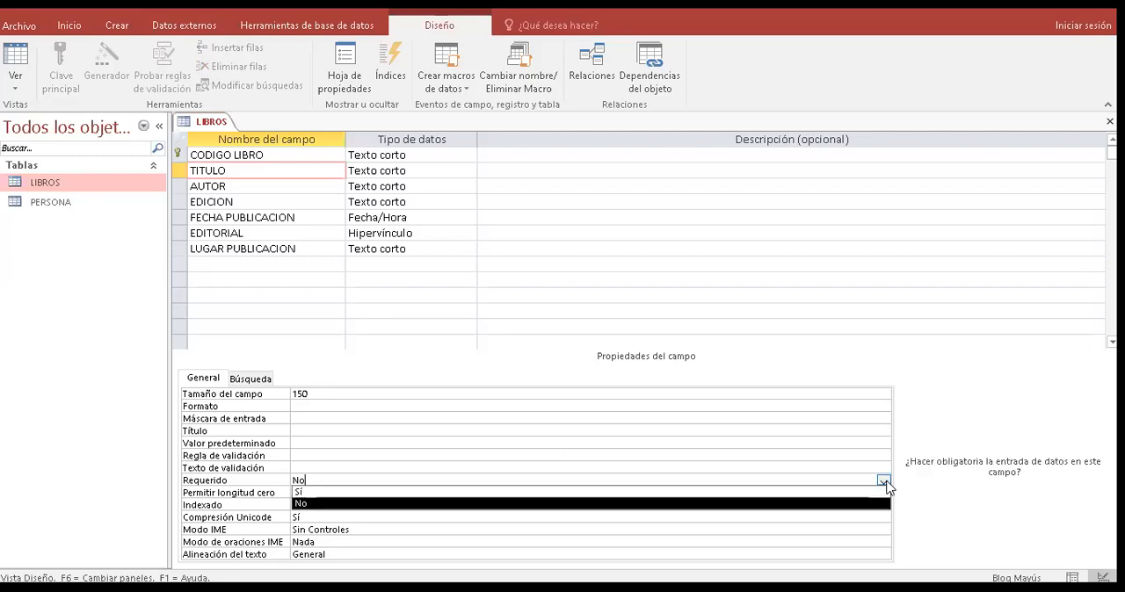
left_click(844, 493)
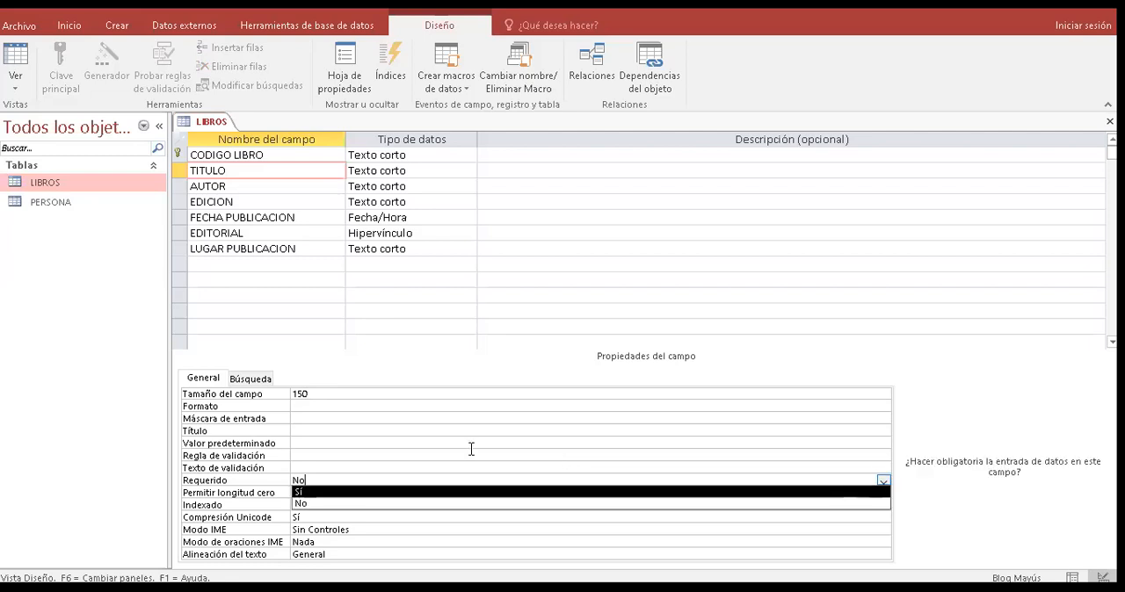
- Set the field size of the EDICION field to 60 characters
left_click(246, 187)
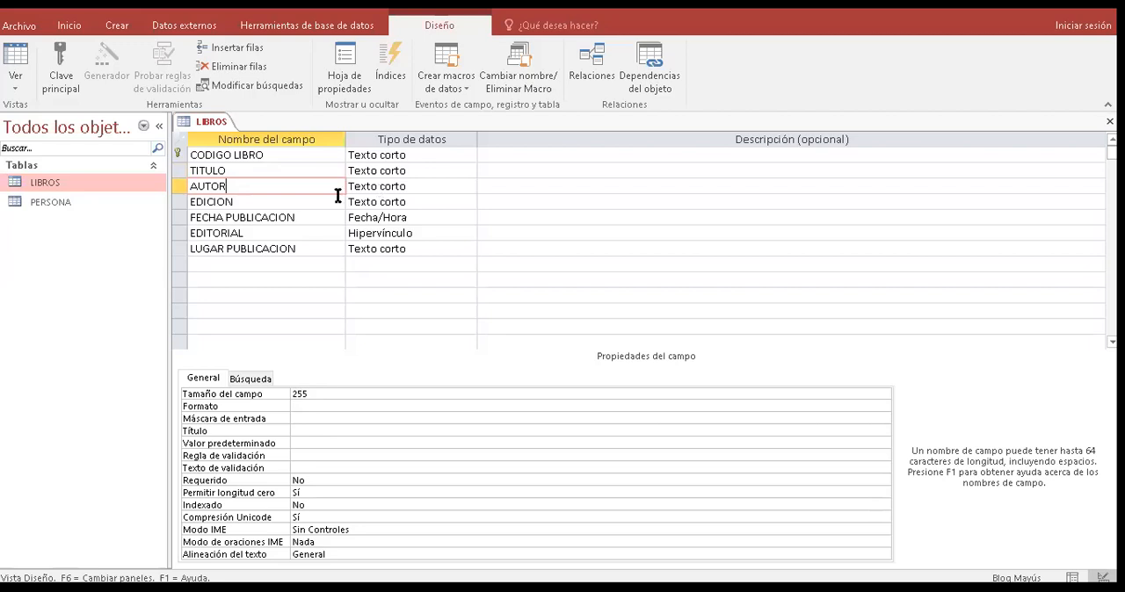
key("Down")
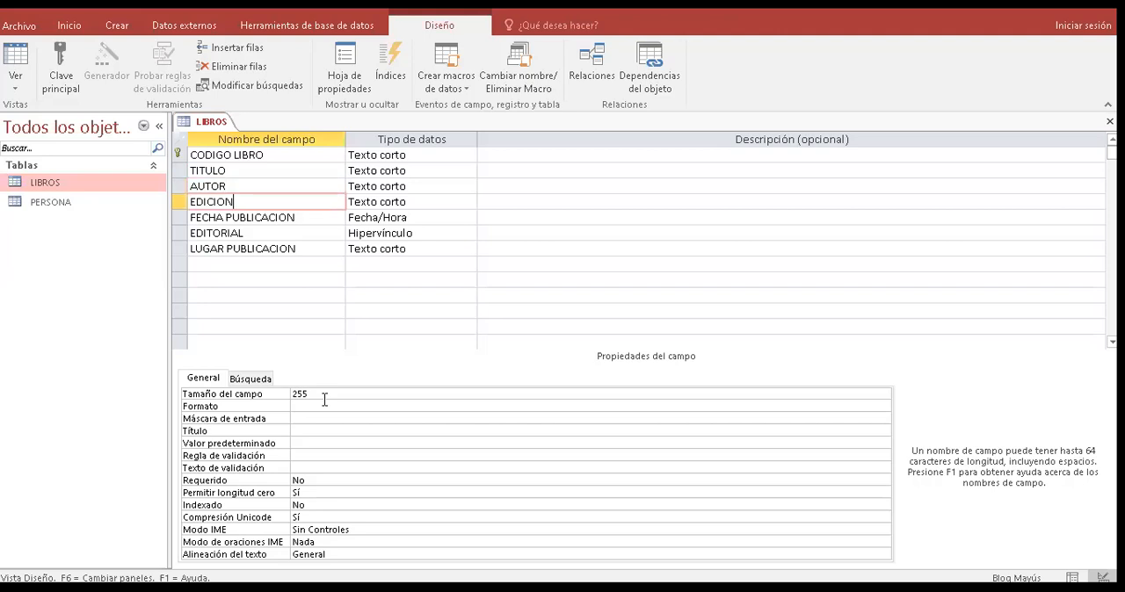
left_click(324, 399)
key("BackSpace")
key("BackSpace")
key("BackSpace")
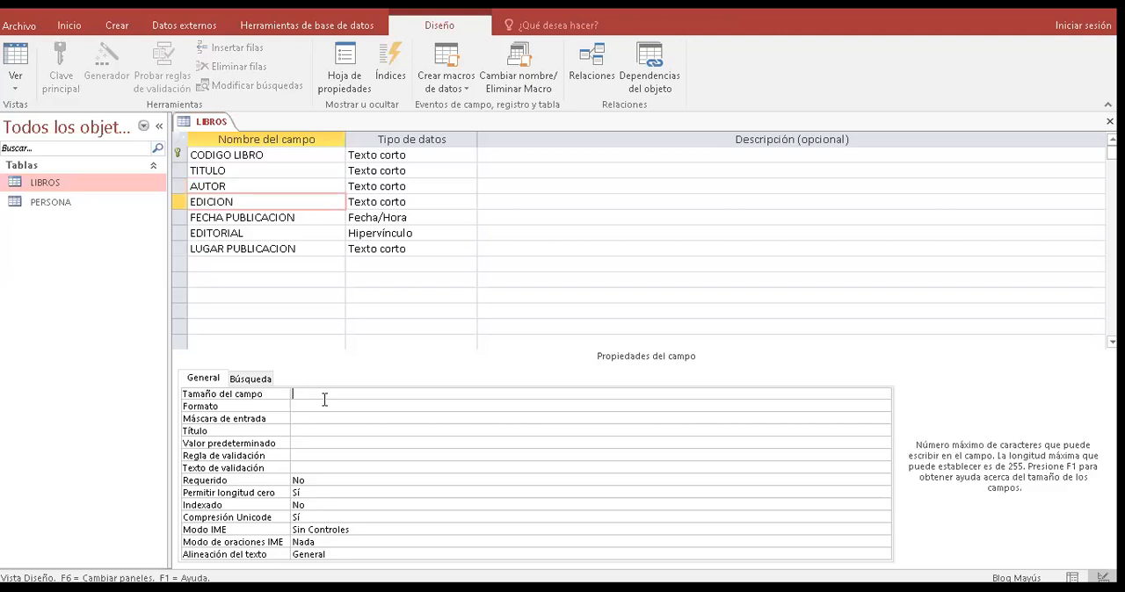
type("60")
- Set the display format of the FECHA PUBLICACION field to Fecha corta
left_click(317, 218)
left_click(316, 397)
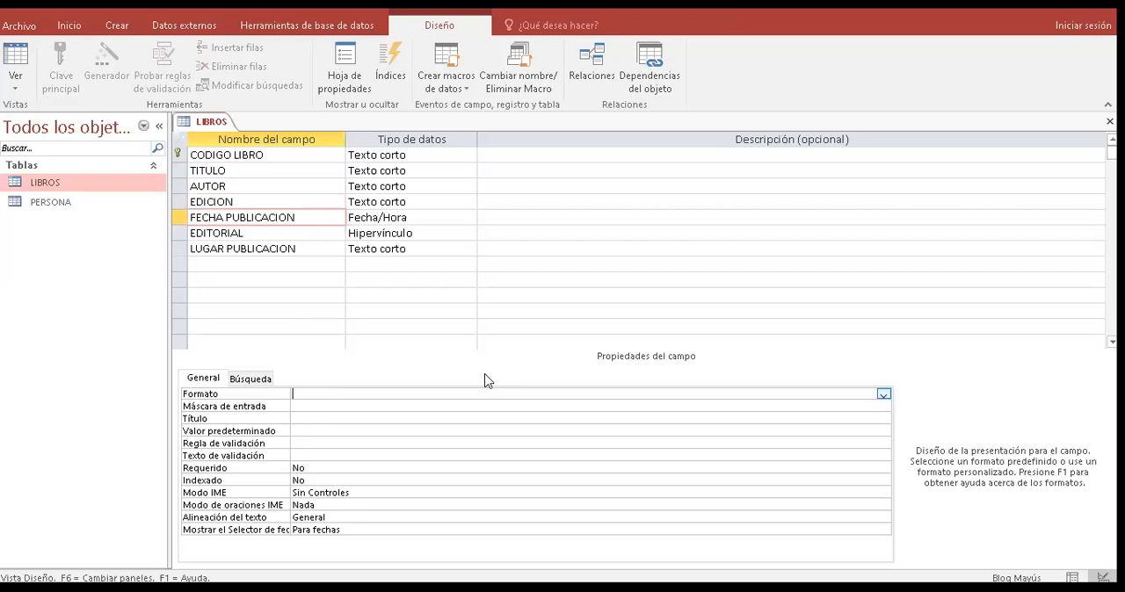
left_click(883, 394)
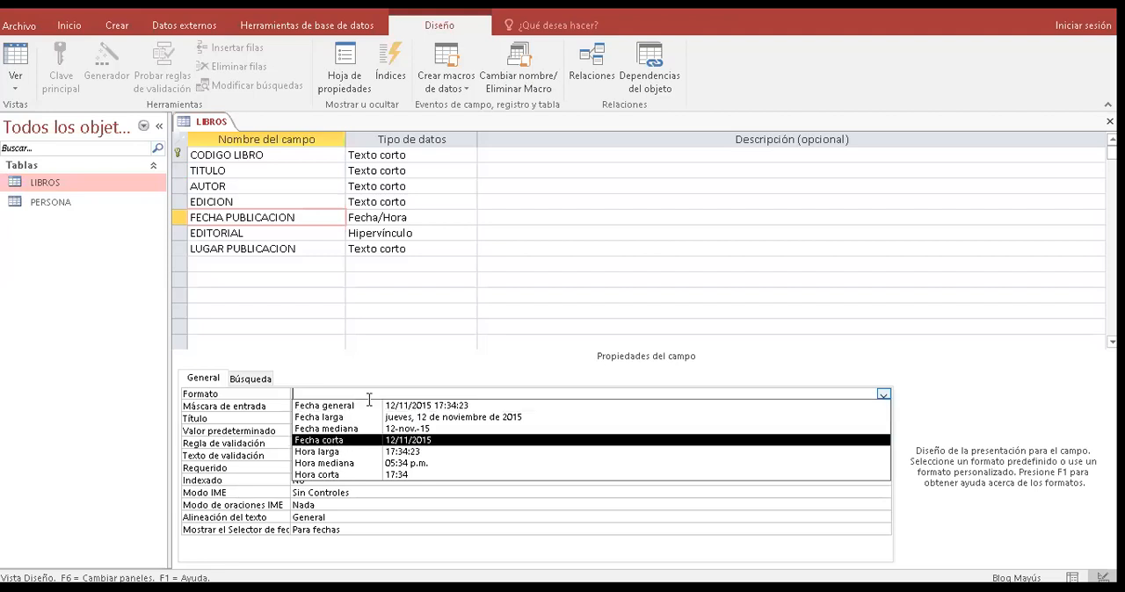
left_click(328, 441)
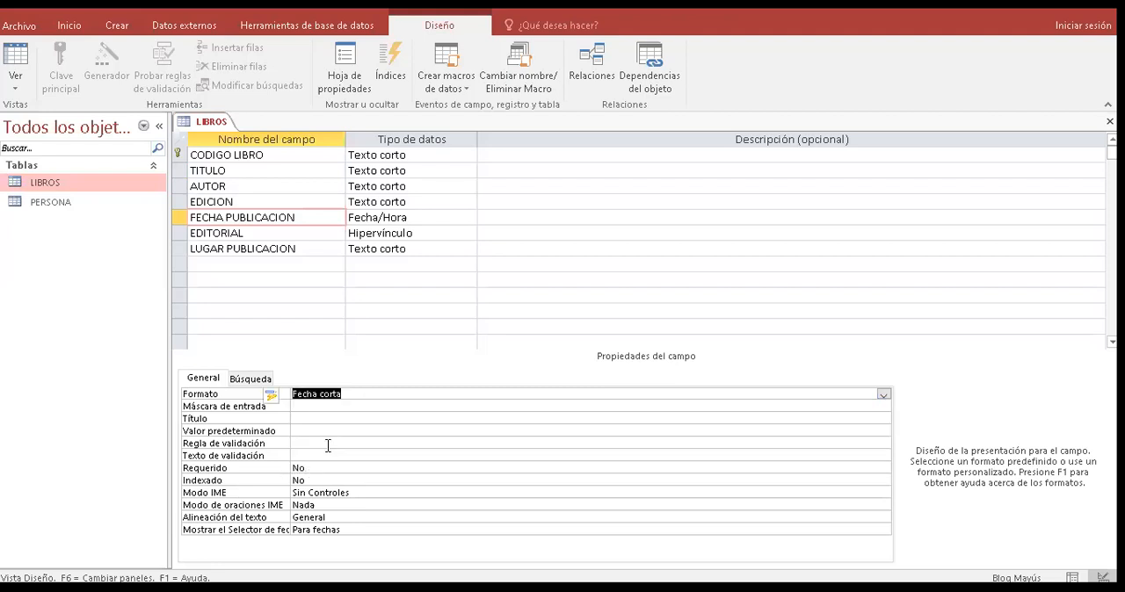
left_click(373, 473)
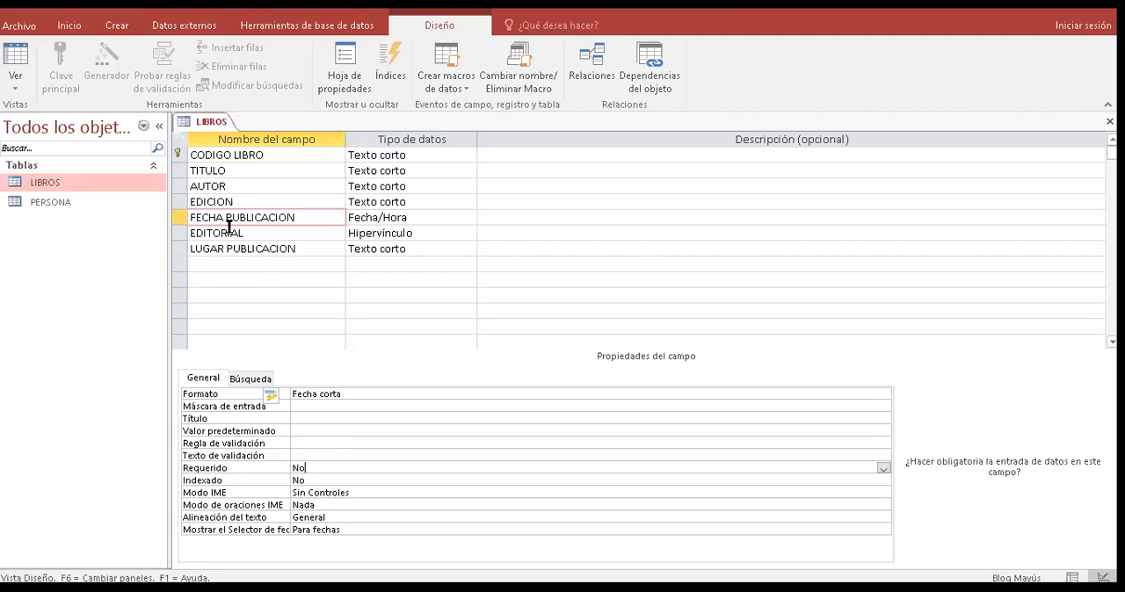
- Close the LIBROS table's design
left_click(262, 263)
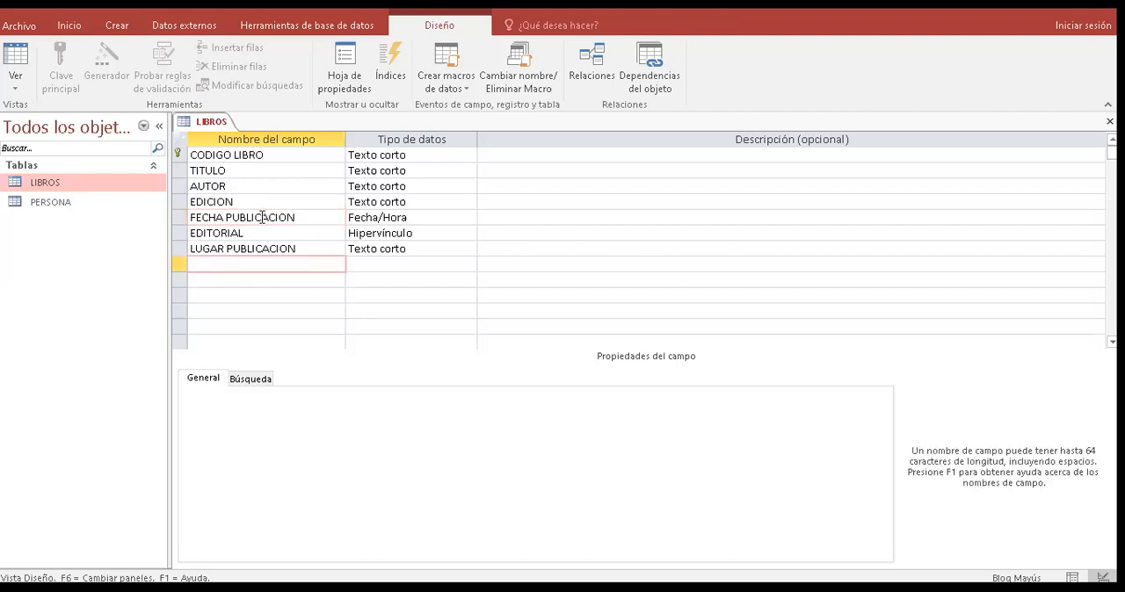
right_click(219, 125)
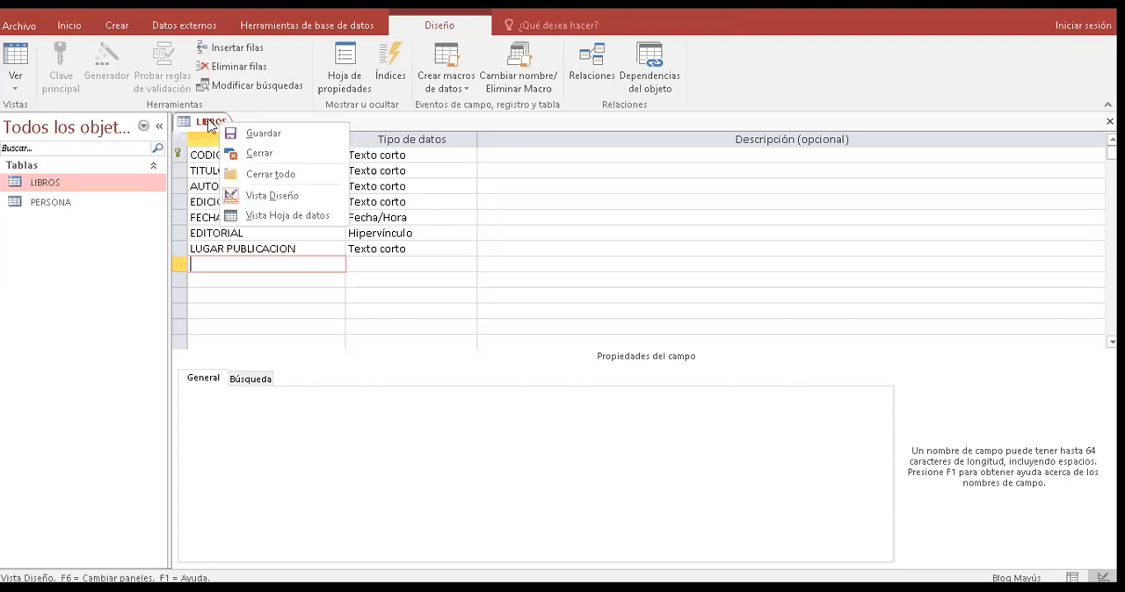
left_click(210, 126)
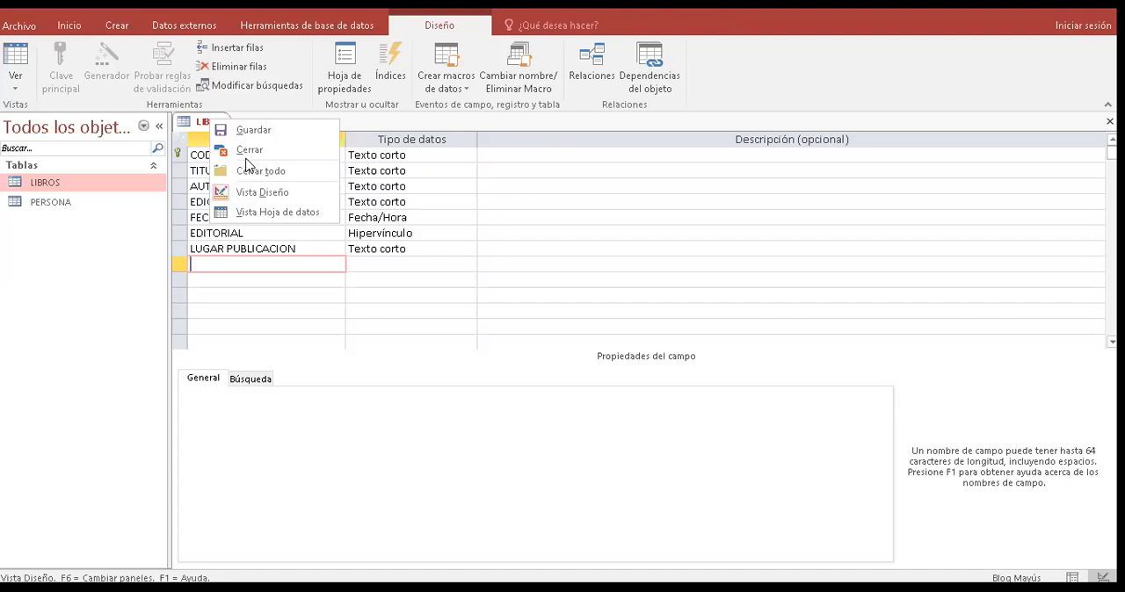
left_click(247, 156)
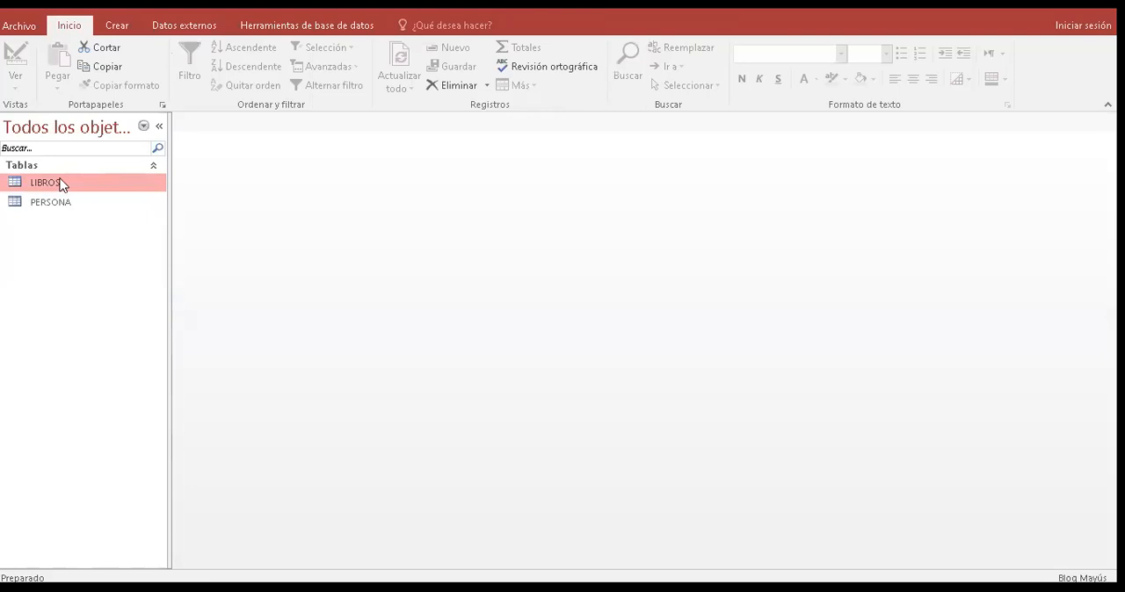
- Create a new table in design view with the fields CODIGO PERSONA and CODIGO DE LIBRO
left_click(117, 26)
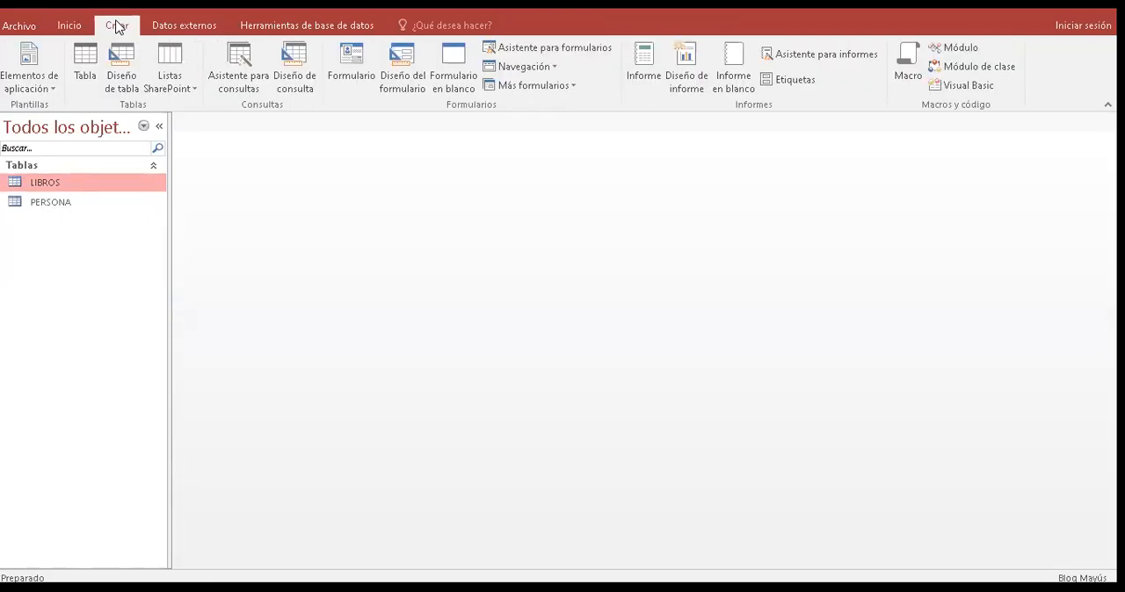
left_click(120, 68)
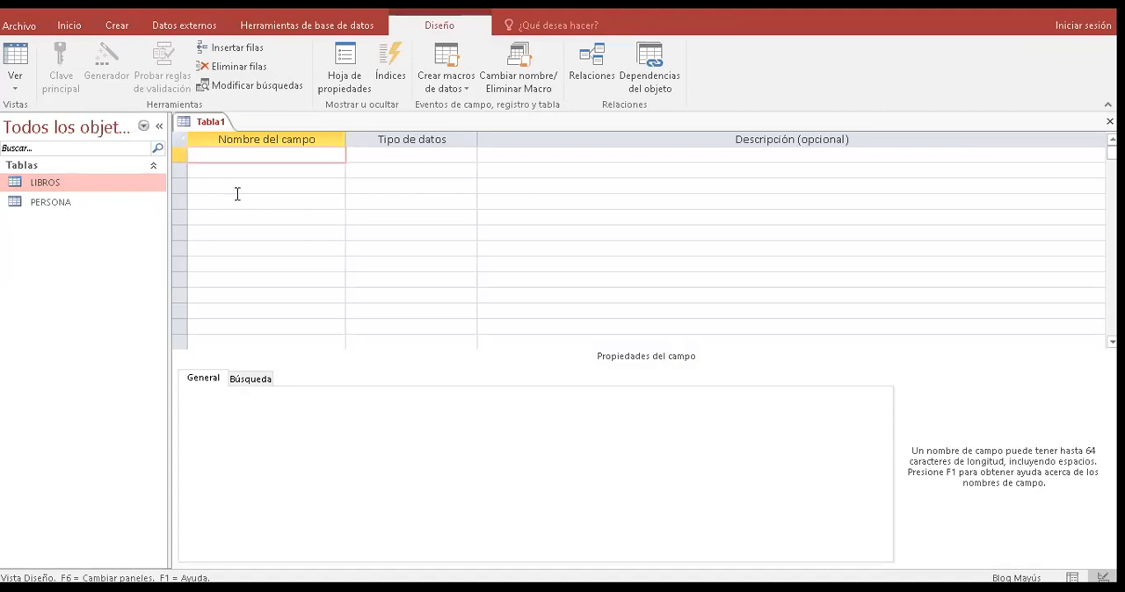
left_click(190, 158)
type("CODIGO PERSONA")
left_click(238, 171)
type("CODIGO DE LIBRO")
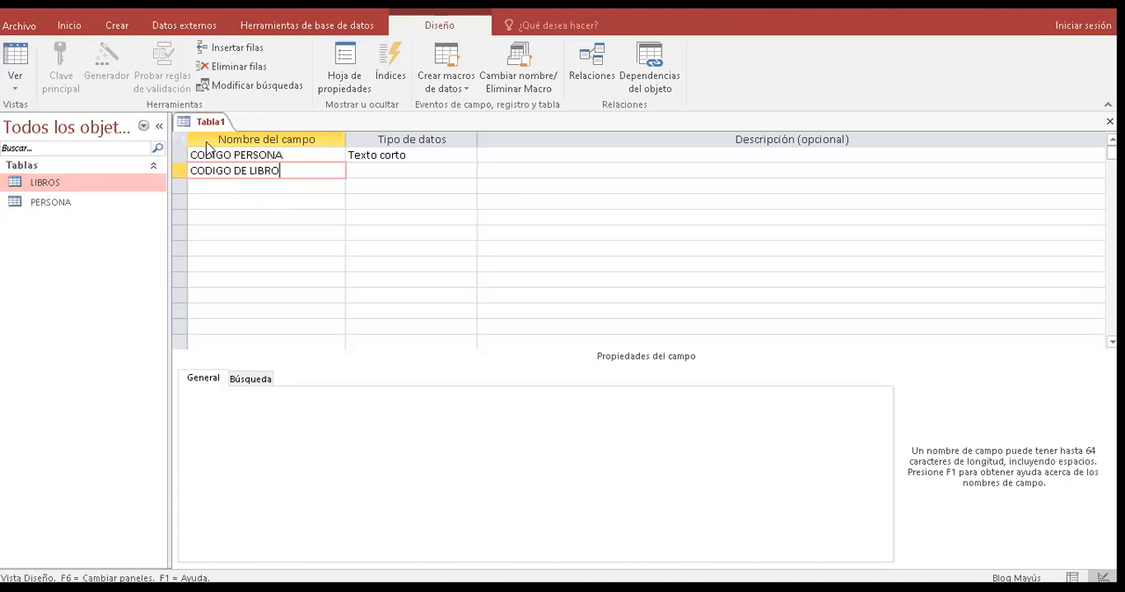
key("Down")
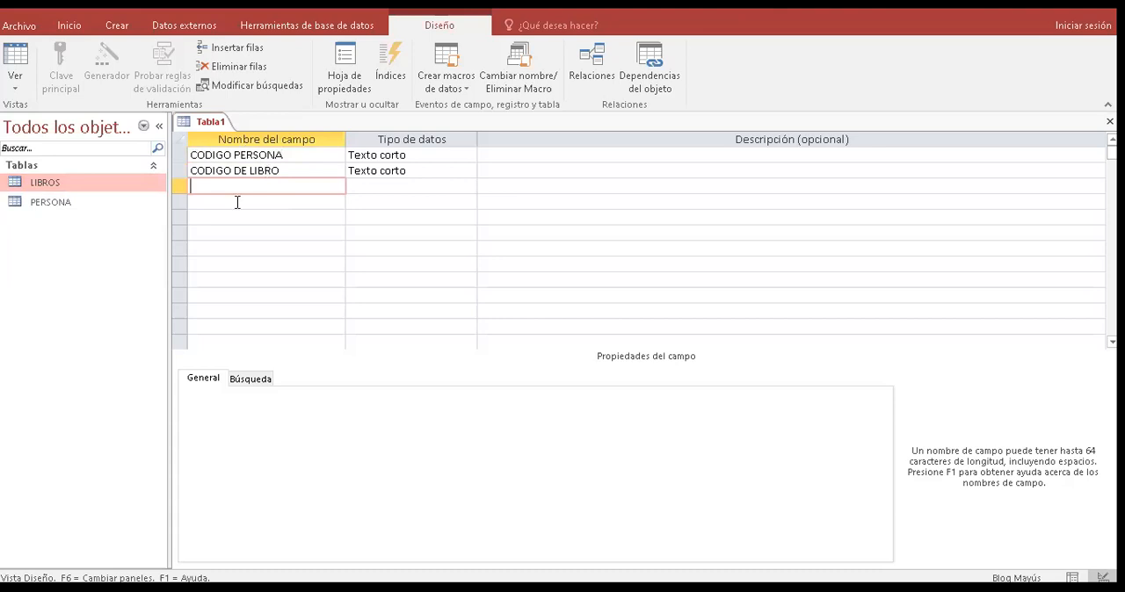
- Add the fields FECHA PRESTAMO and HORA PRESTAMO below the two code fields of the new table
type("FECHA PRESTAMO")
left_click(238, 202)
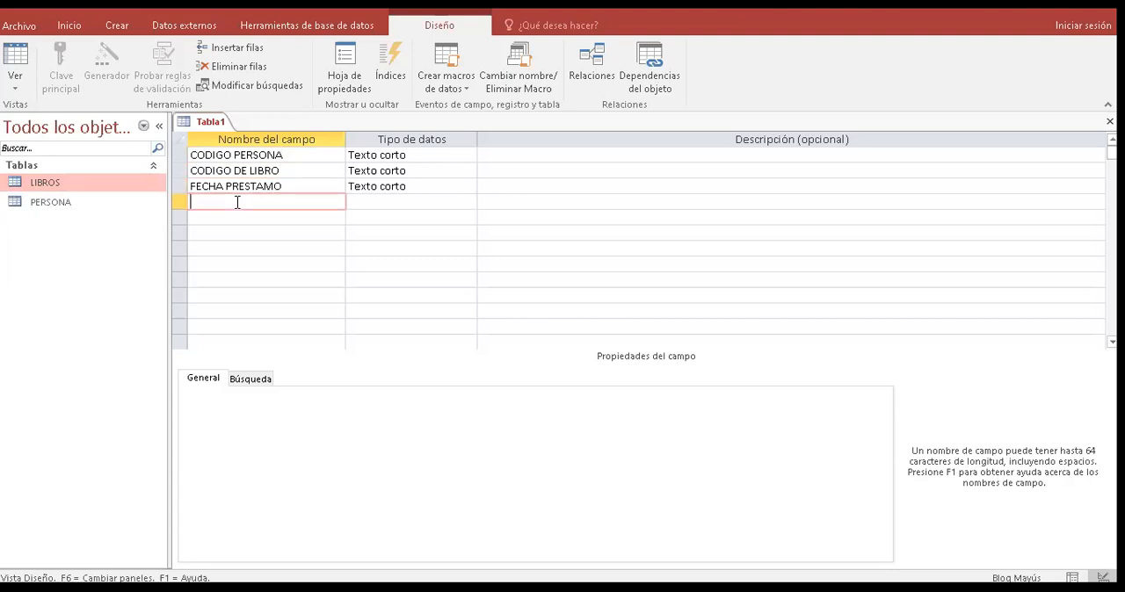
type("HORA PRESTAMO")
key("Down")
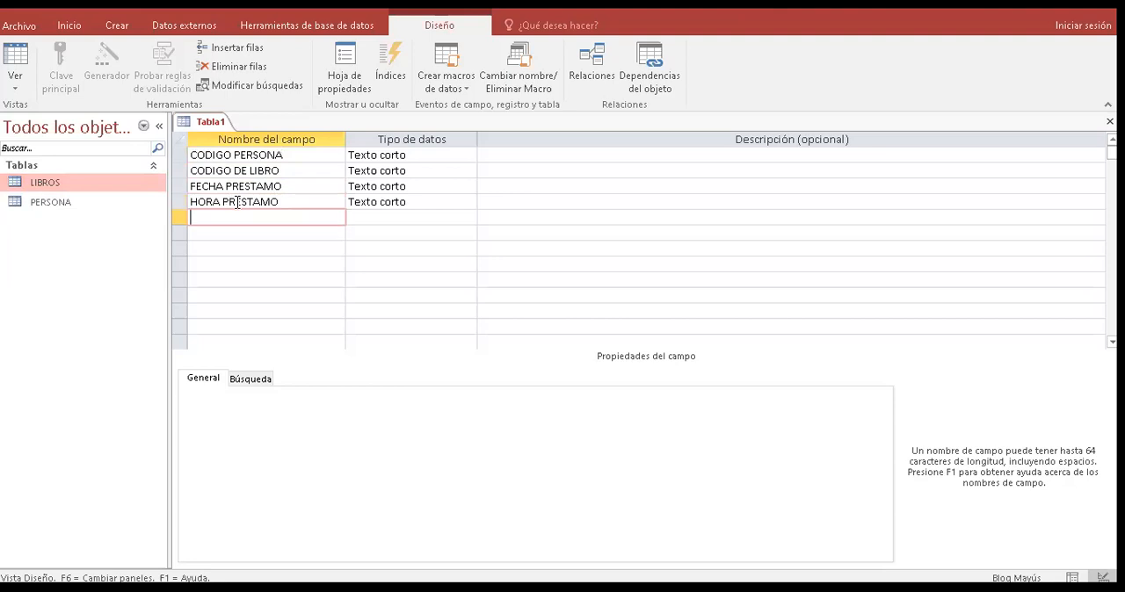
- Add a field named PARA CONSULTA below HORA PRESTAMO with the data type Sí/No
type("PARA CONSULTA")
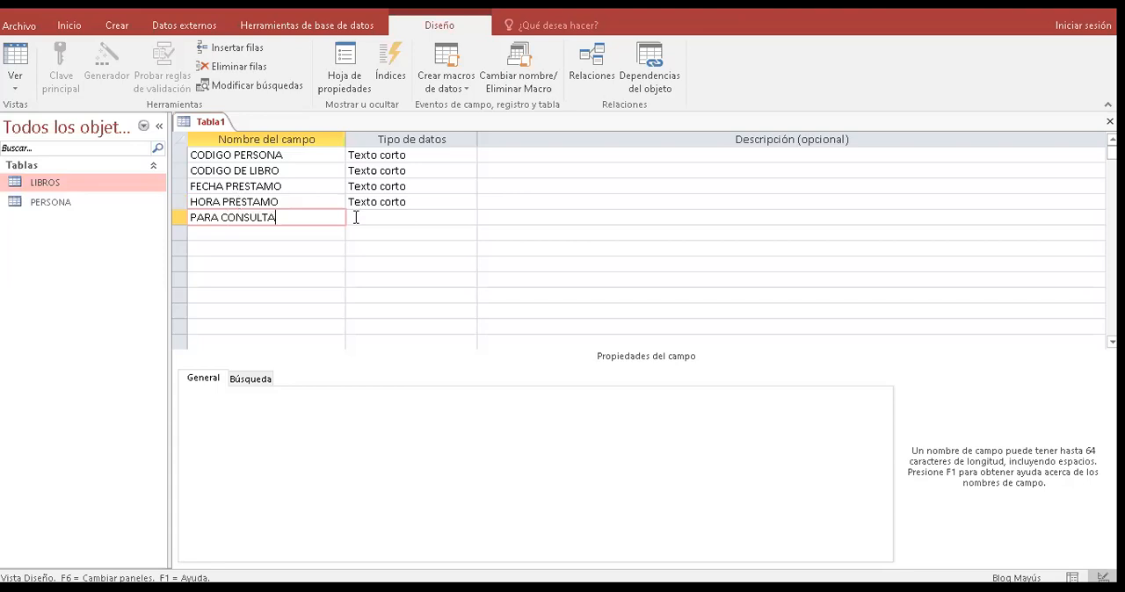
left_click(375, 218)
left_click(469, 218)
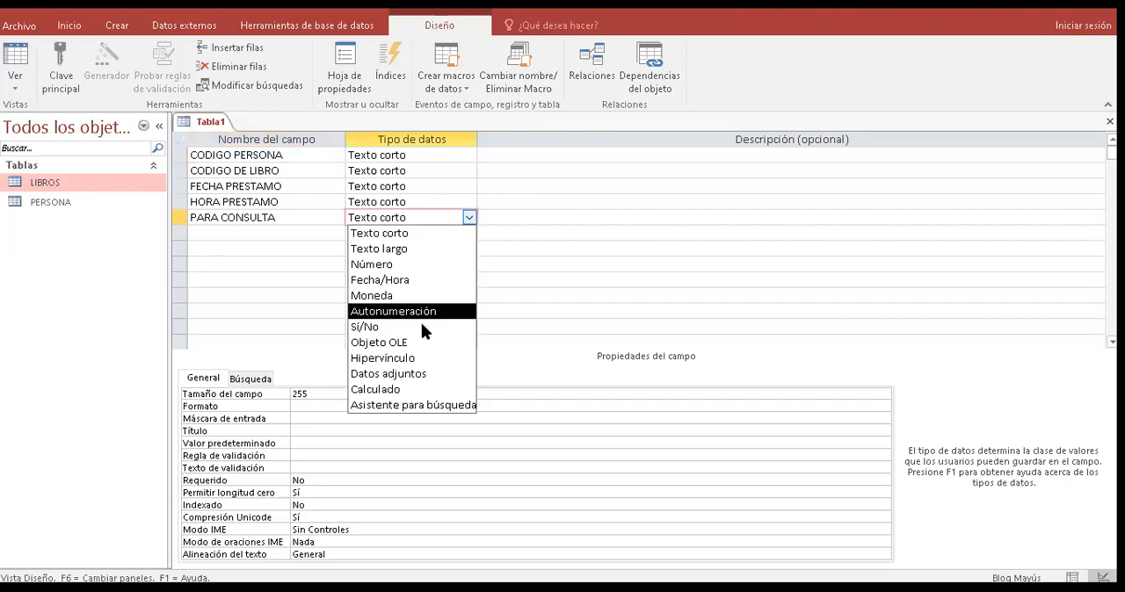
left_click(364, 327)
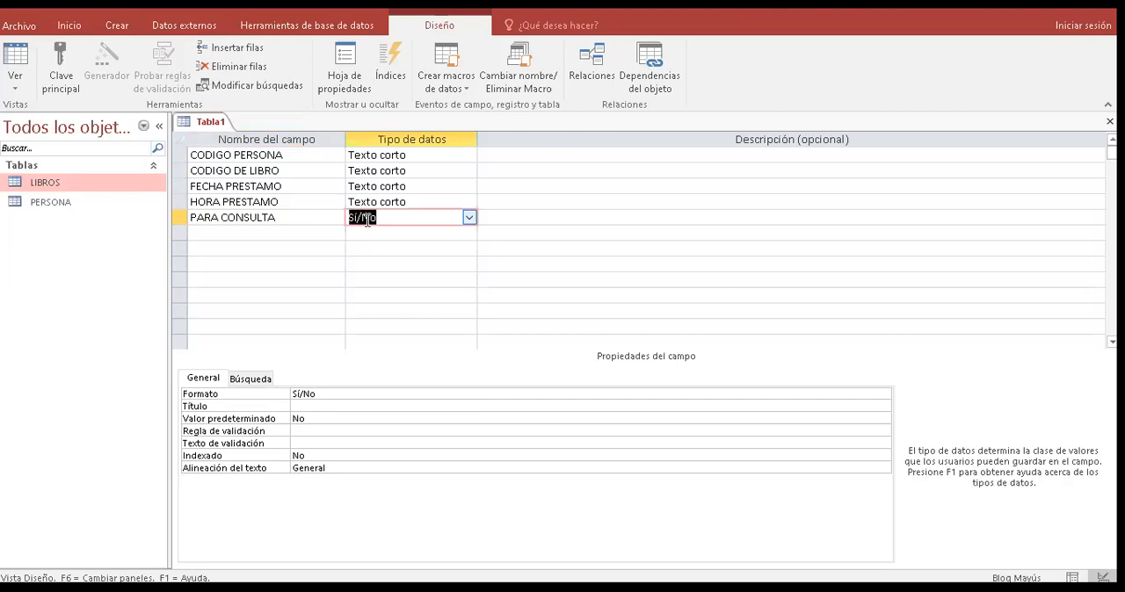
- Add a field named COPIA below PARA CONSULTA with the data type Sí/No
left_click(294, 233)
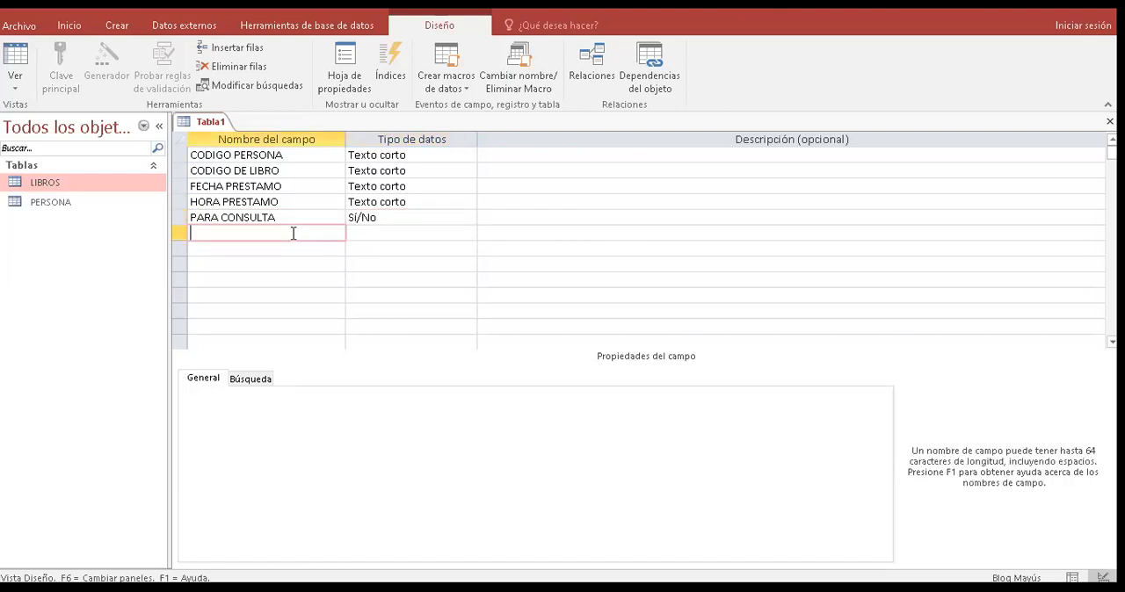
type("COPIA")
key("Tab")
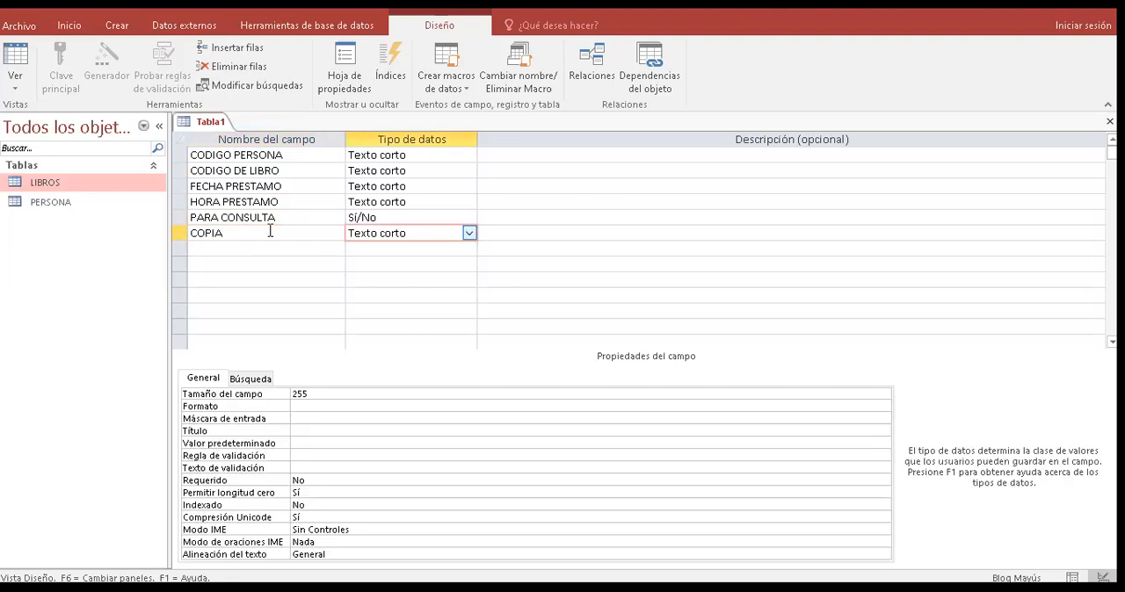
left_click(330, 233)
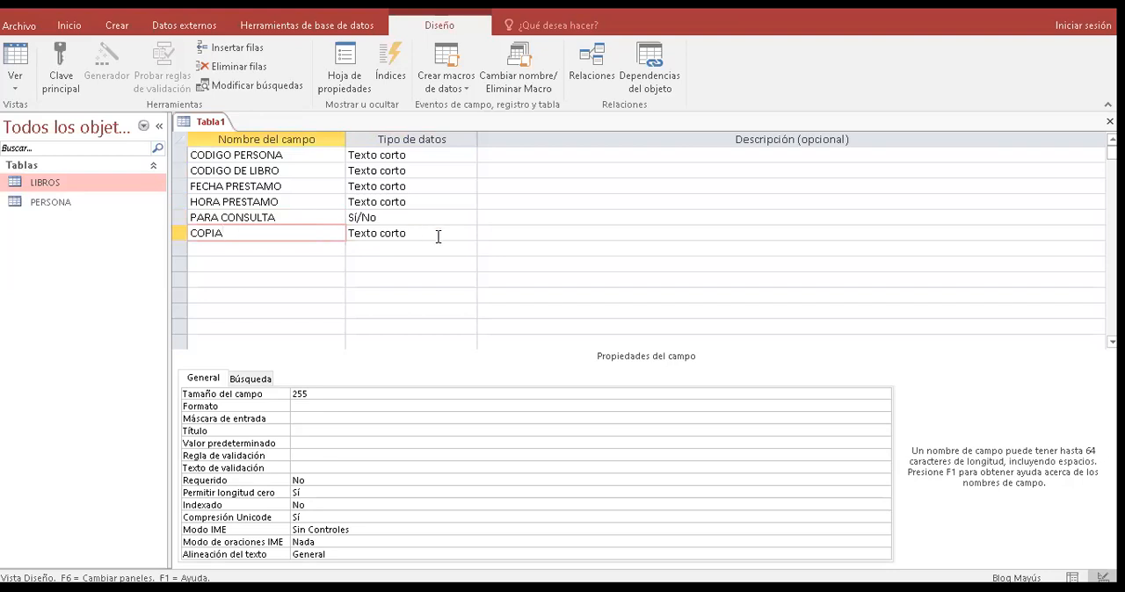
left_click(468, 234)
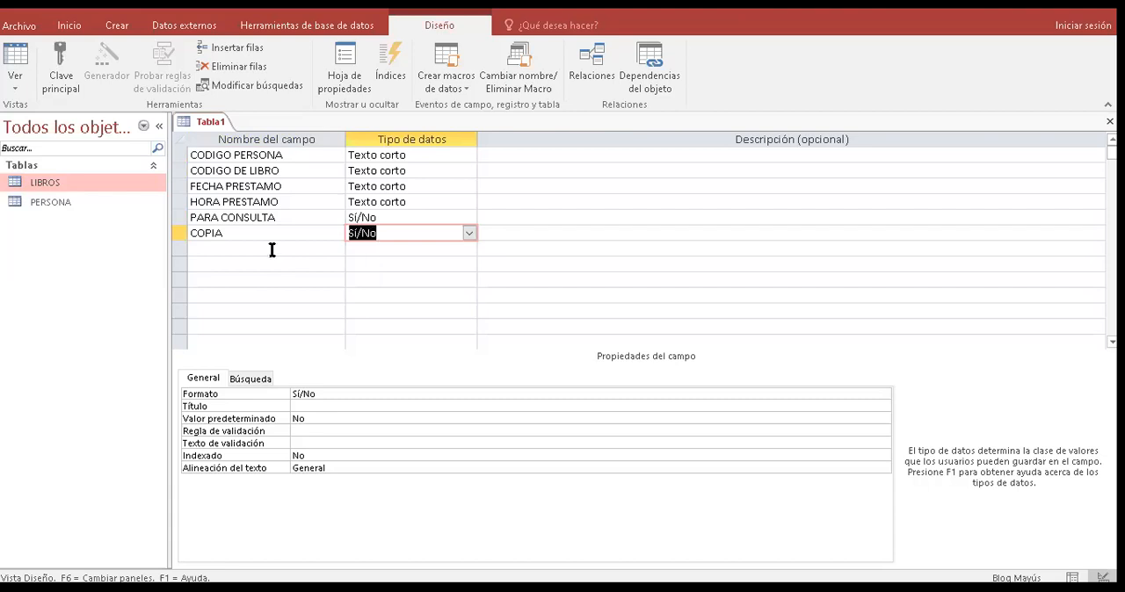
- Add a field named NOMBRE DEL BIBLIOTECARIO below COPIA with the data type Texto corto
left_click(214, 246)
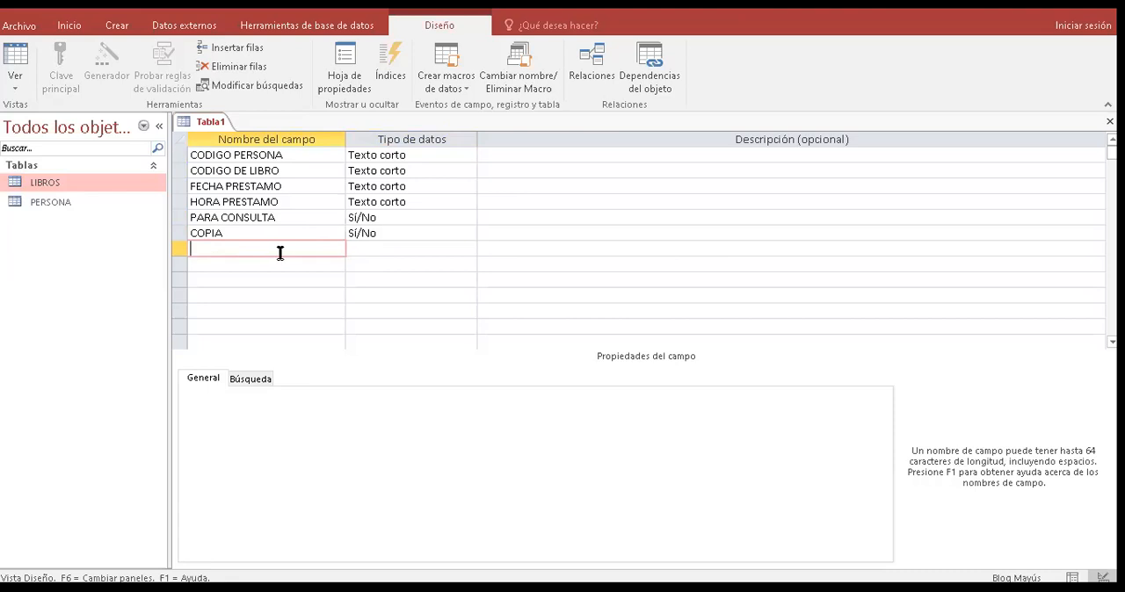
type("NOMBRE DEL BIBLIOTECARIO")
key("Tab")
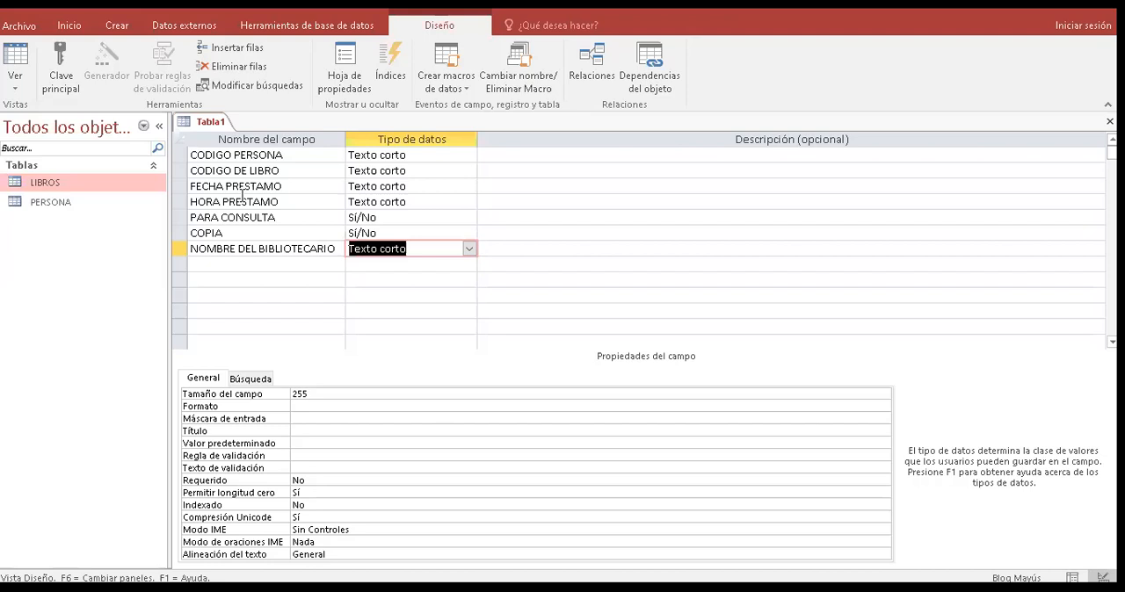
- Extend the name of the PARA CONSULTA field to PARA CONSULTA EN SALA
left_click(307, 213)
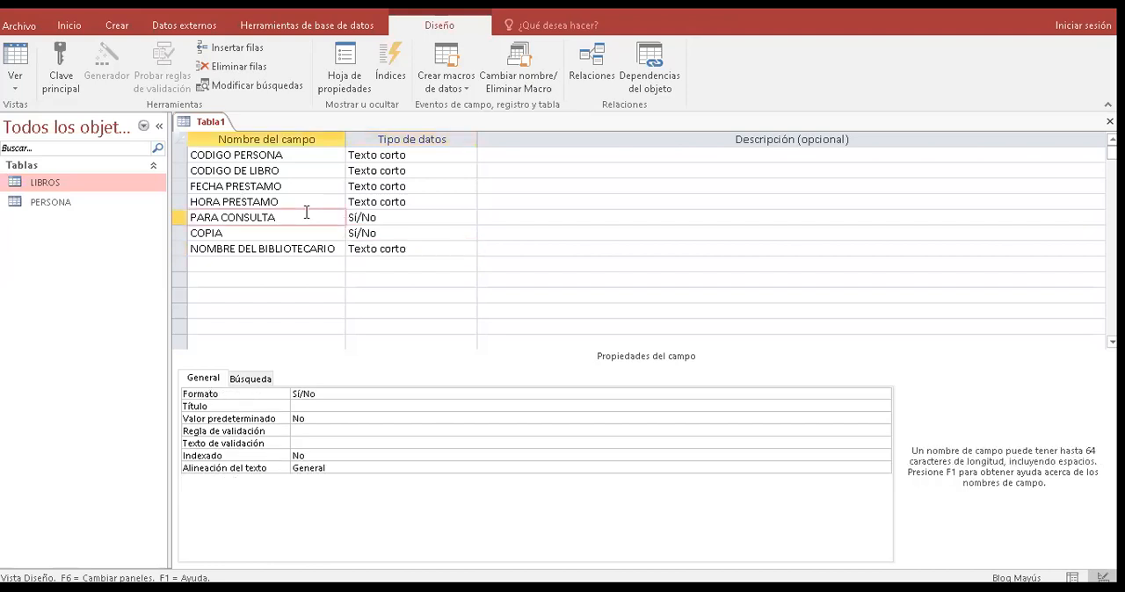
type("EN SALA")
- Add the fields FECHA DEVOLUCION and HORA DEVOLUCION below NOMBRE DEL BIBLIOTECARIO, both as Texto corto
left_click(286, 262)
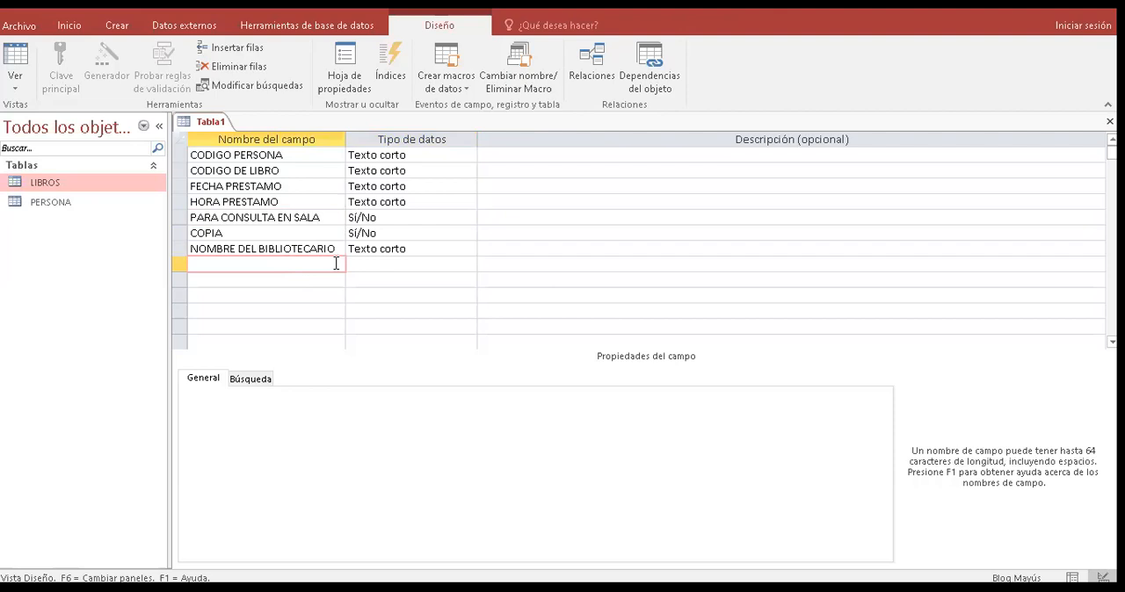
type("FECHA DEVOLUCION")
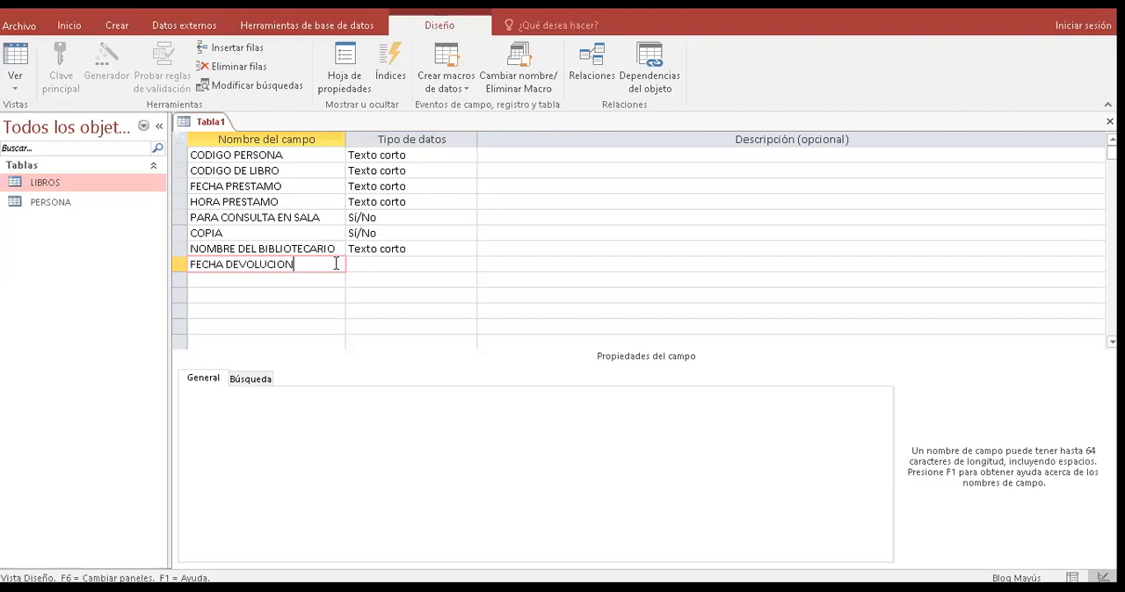
key("Tab")
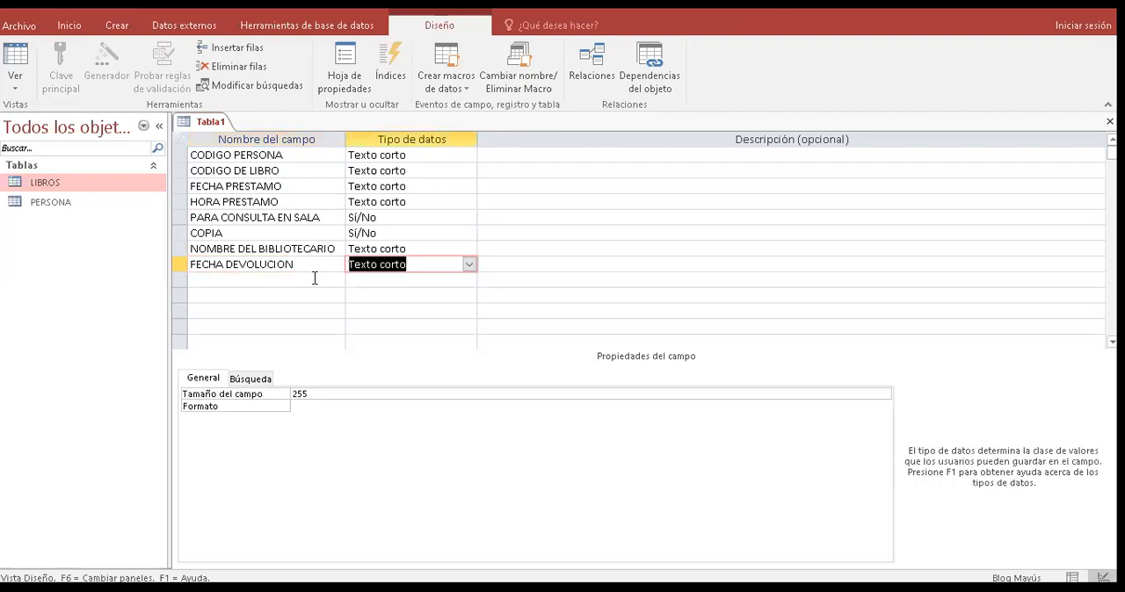
left_click(309, 283)
type("HORA DEVOLUCI")
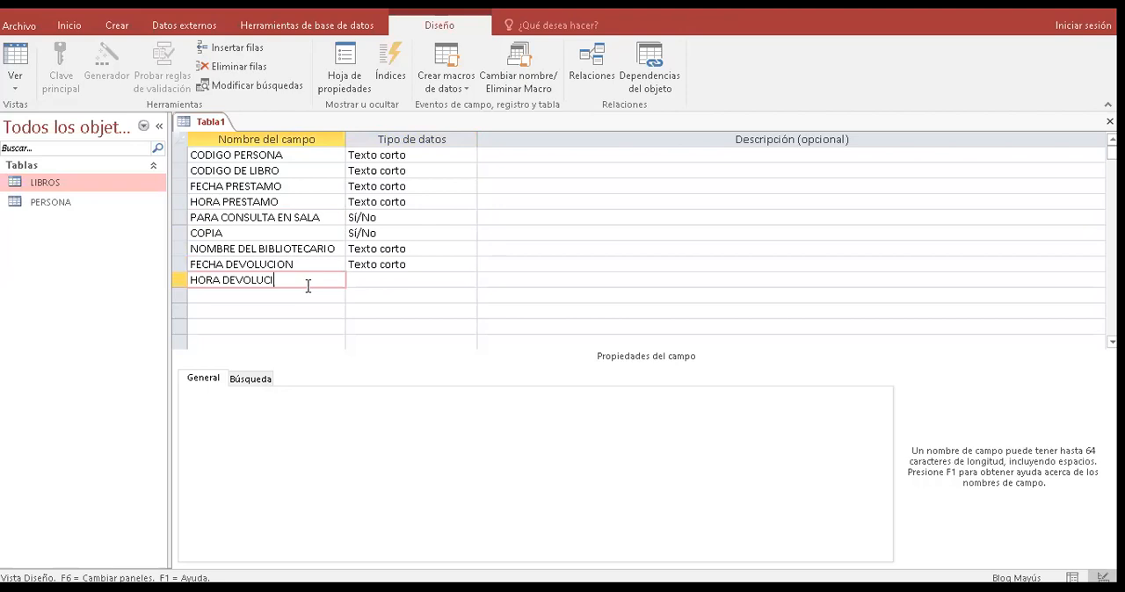
type("ON")
key("Tab")
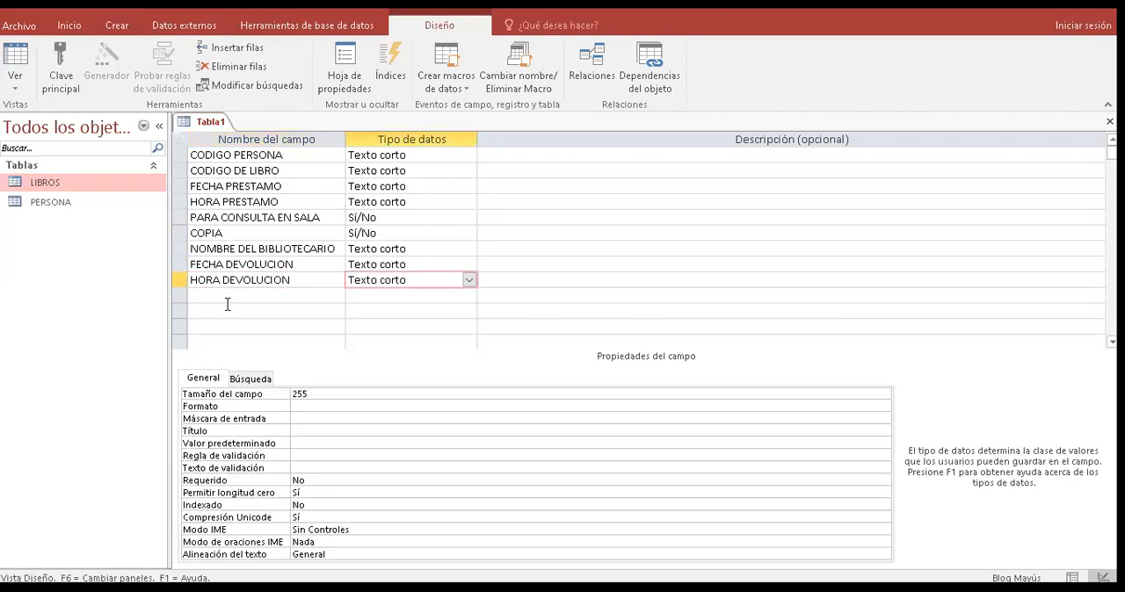
- Add a field named MULTAS below HORA DEVOLUCION with the data type Texto corto
left_click(234, 299)
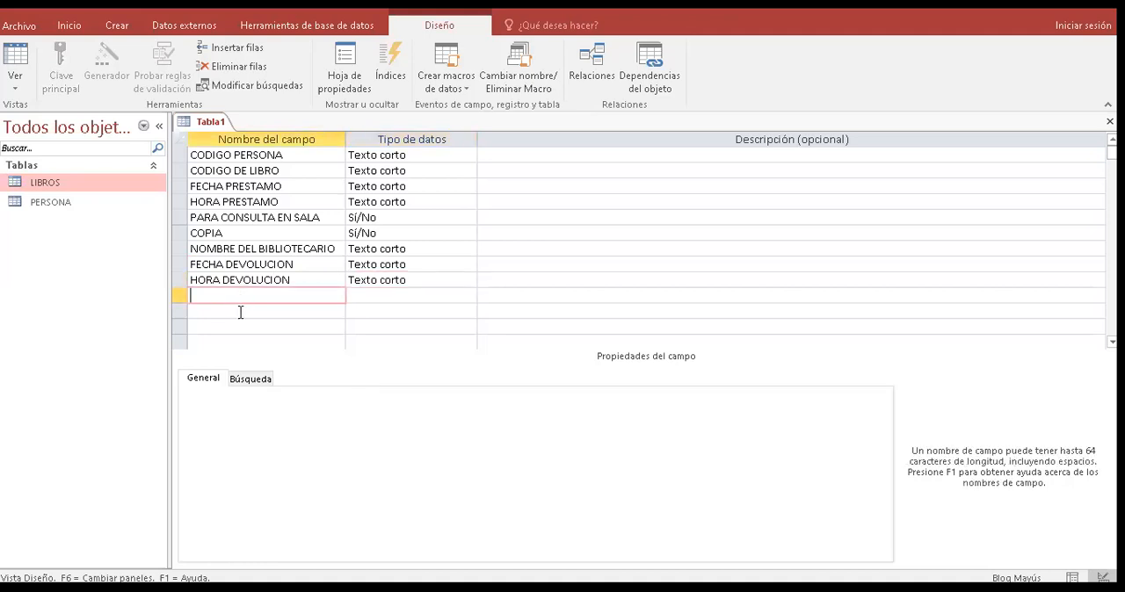
type("MULTAS")
key("Return")
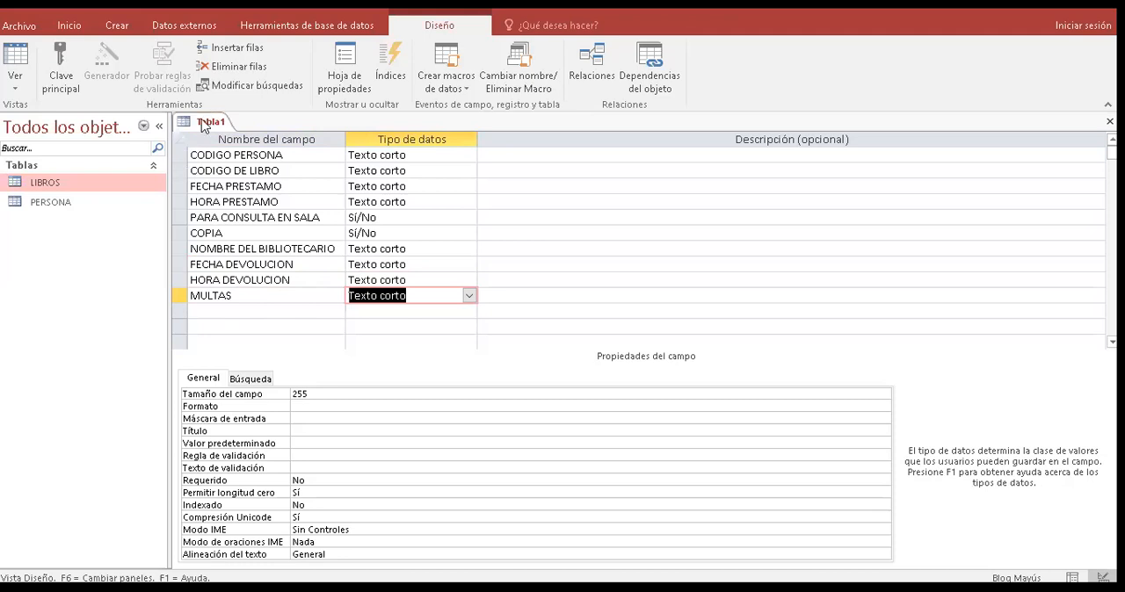
- Save the new table as PRESTAMO and accept the automatic creation of a primary key
right_click(223, 125)
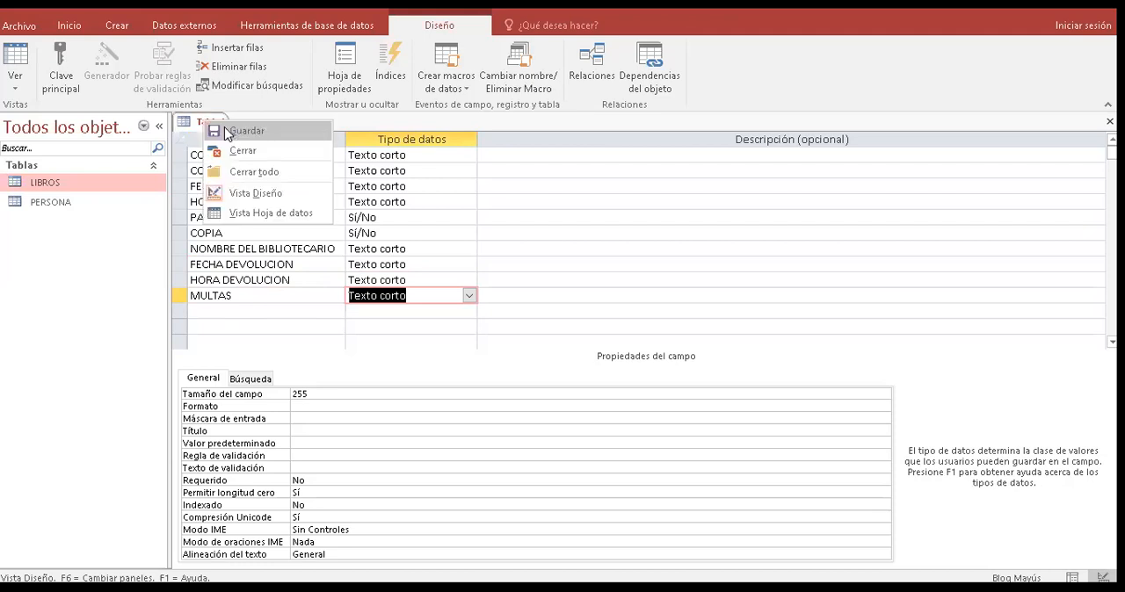
left_click(238, 131)
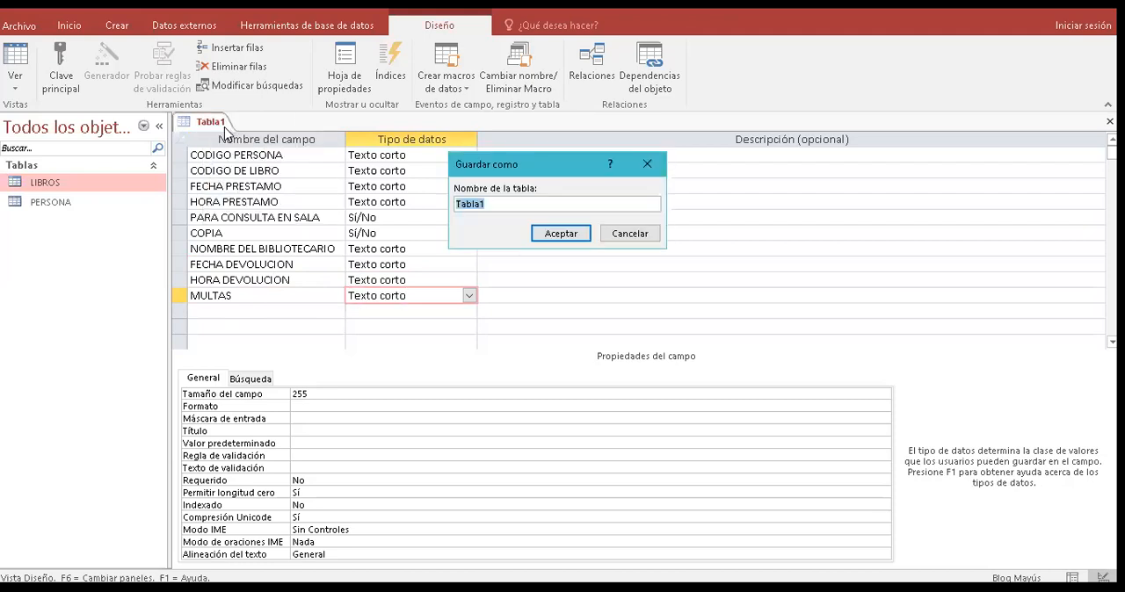
type("PRESTAMO")
left_click(539, 239)
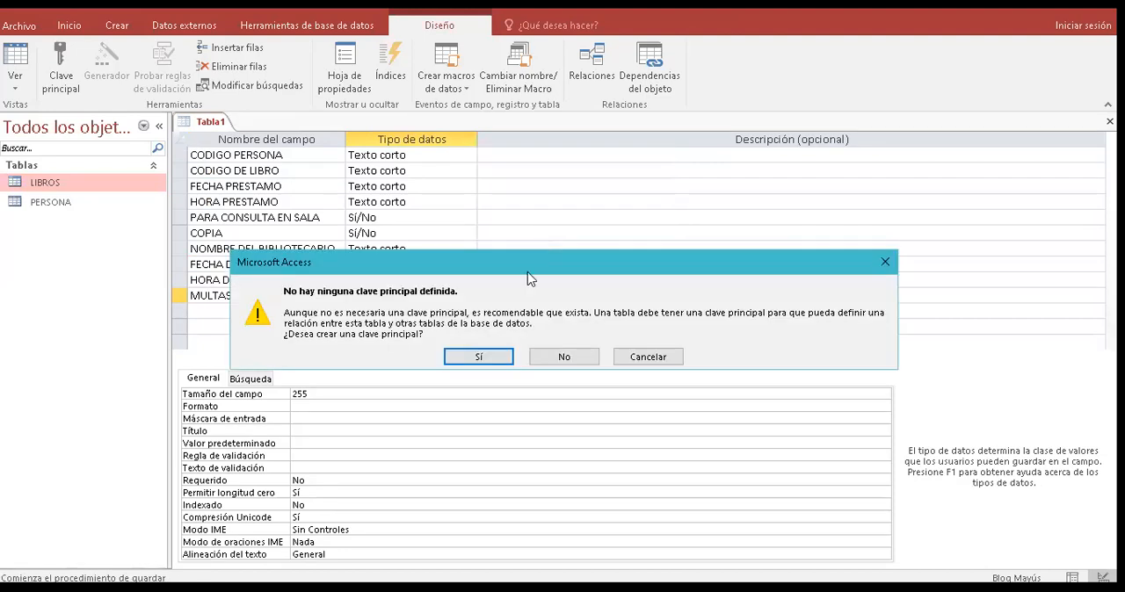
left_click(497, 363)
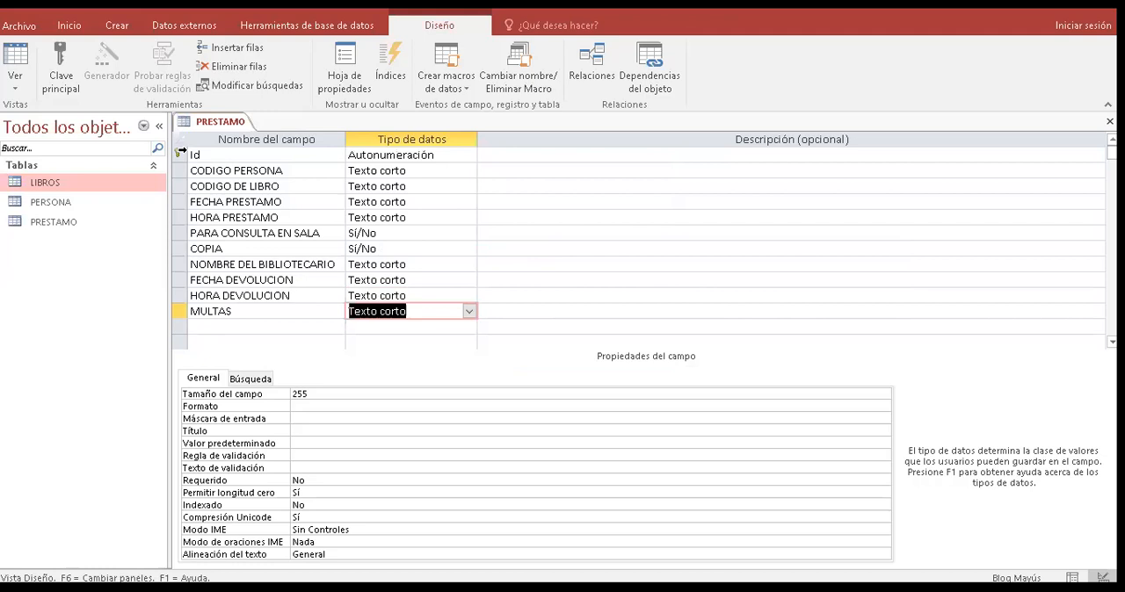
- Delete the automatically added Id field and its primary key from the PRESTAMO table
right_click(181, 151)
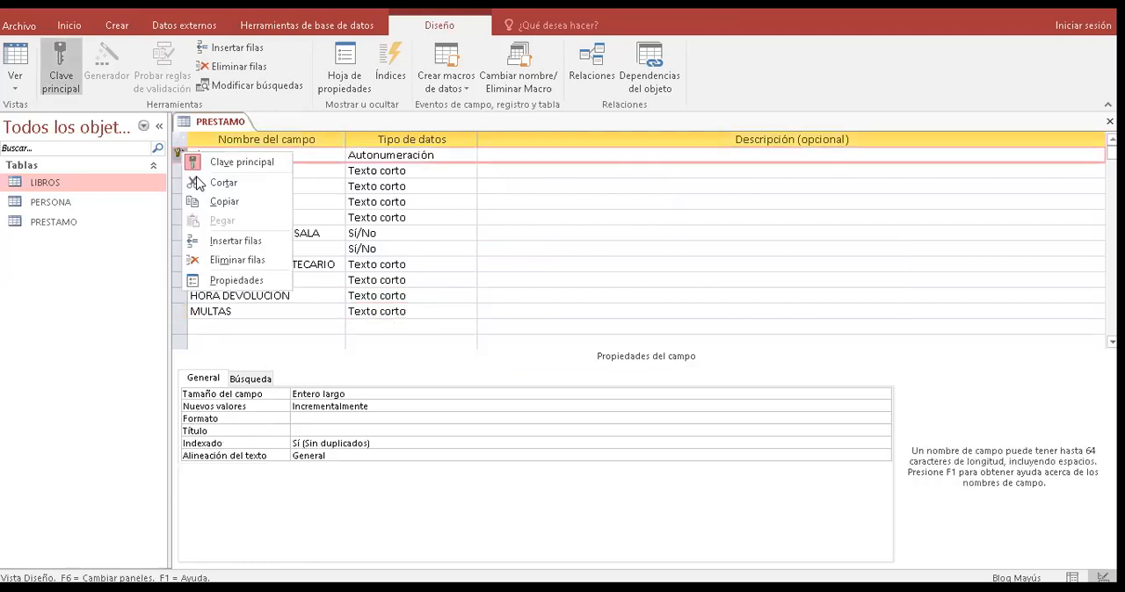
left_click(219, 261)
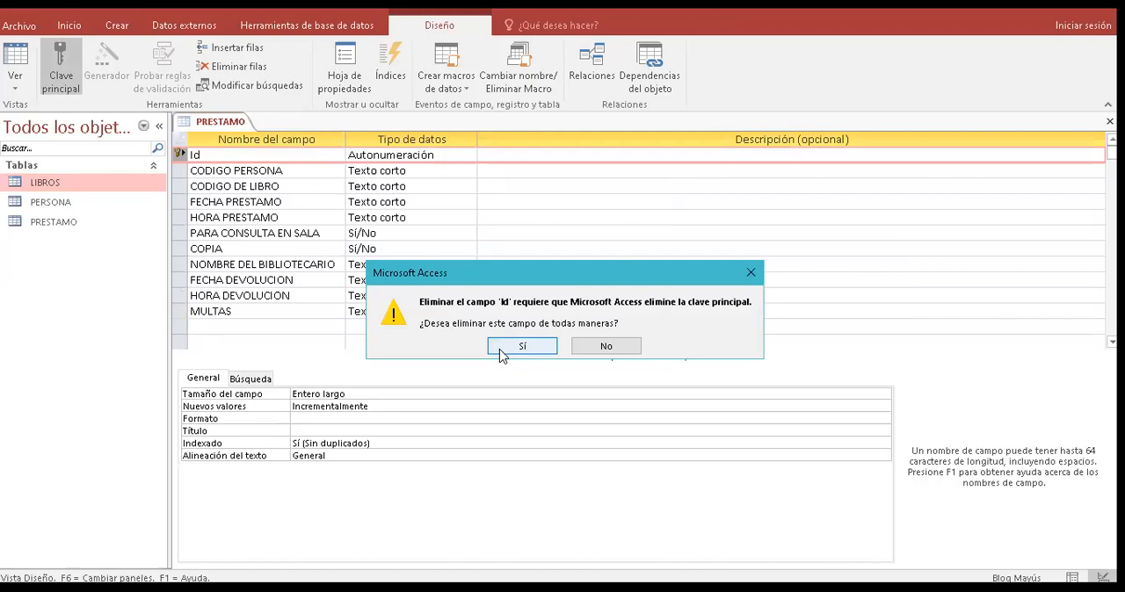
left_click(522, 347)
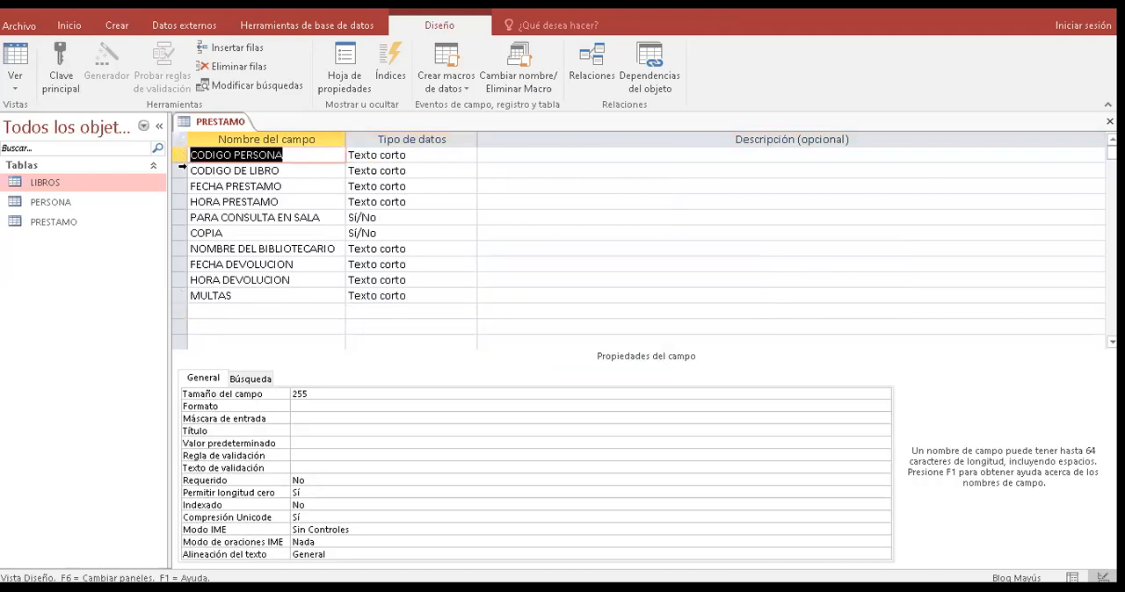
left_click_drag(180, 167, 180, 155)
left_click(74, 79)
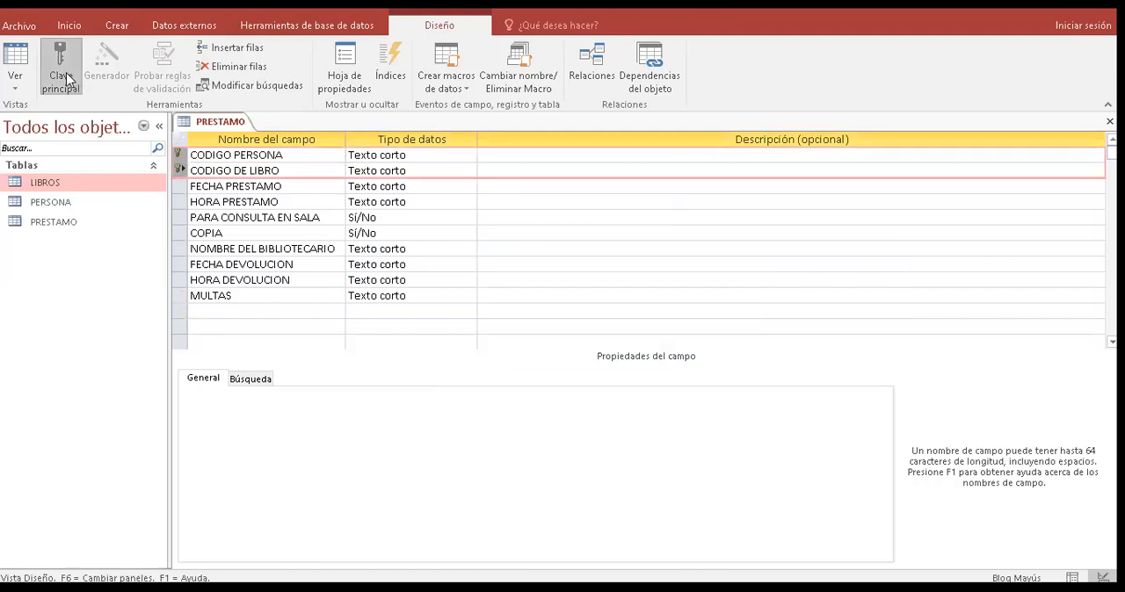
left_click(69, 79)
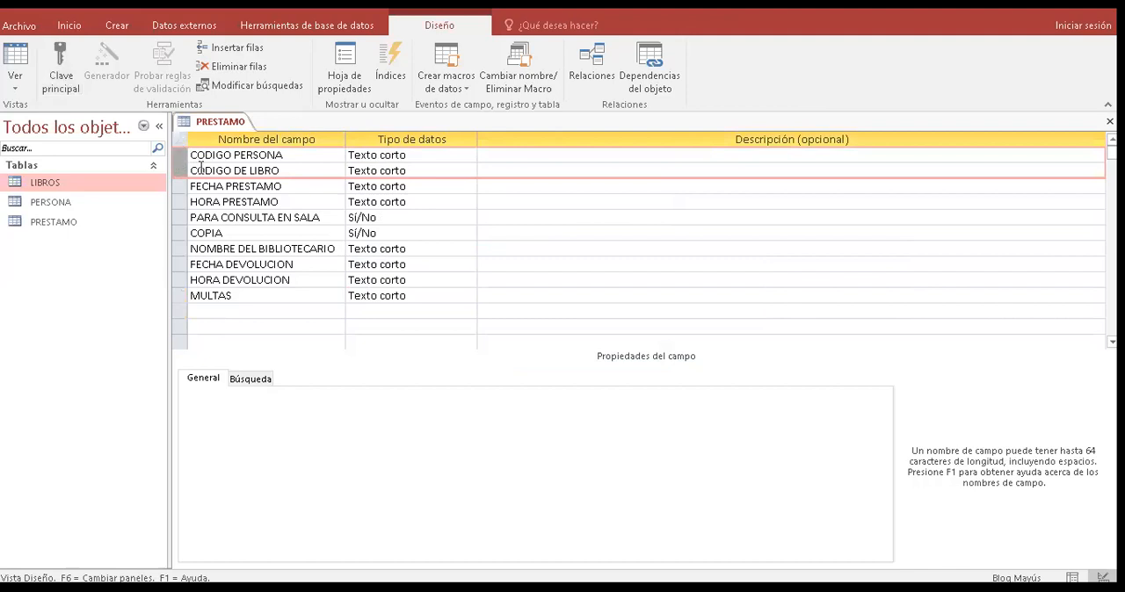
- Make CODIGO PERSONA and CODIGO DE LIBRO together the primary key of the PRESTAMO table
left_click(201, 167)
left_click(183, 154)
left_click(181, 169, "shift")
left_click(74, 85)
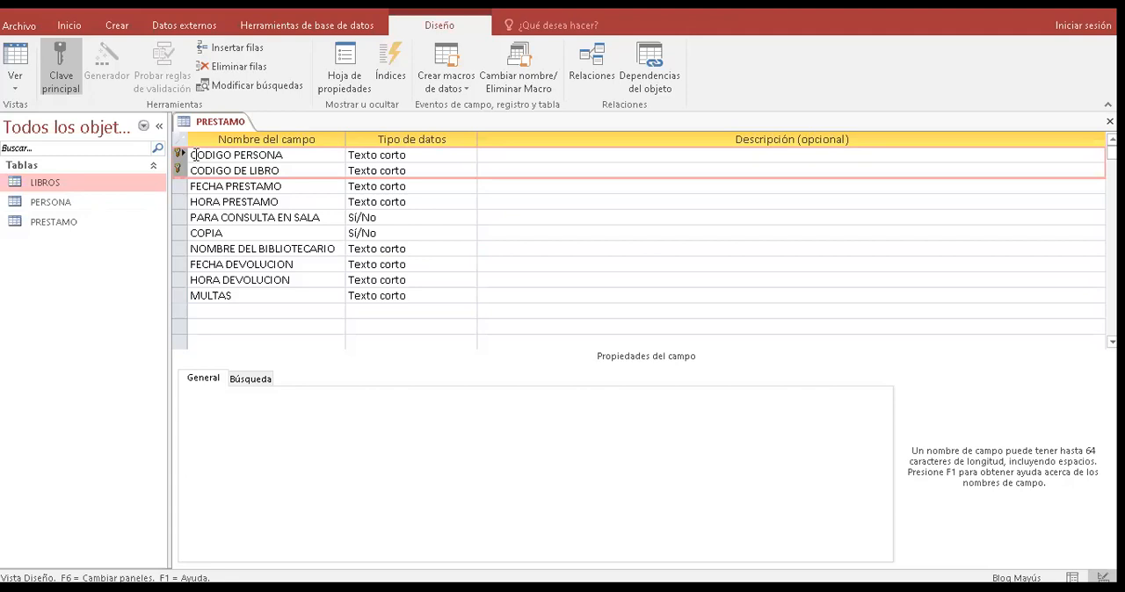
- Open the PERSONA table in design view and compare its CODIGO DE PERSONA field with CODIGO PERSONA in the PRESTAMO table
left_click(44, 191)
left_click(50, 192)
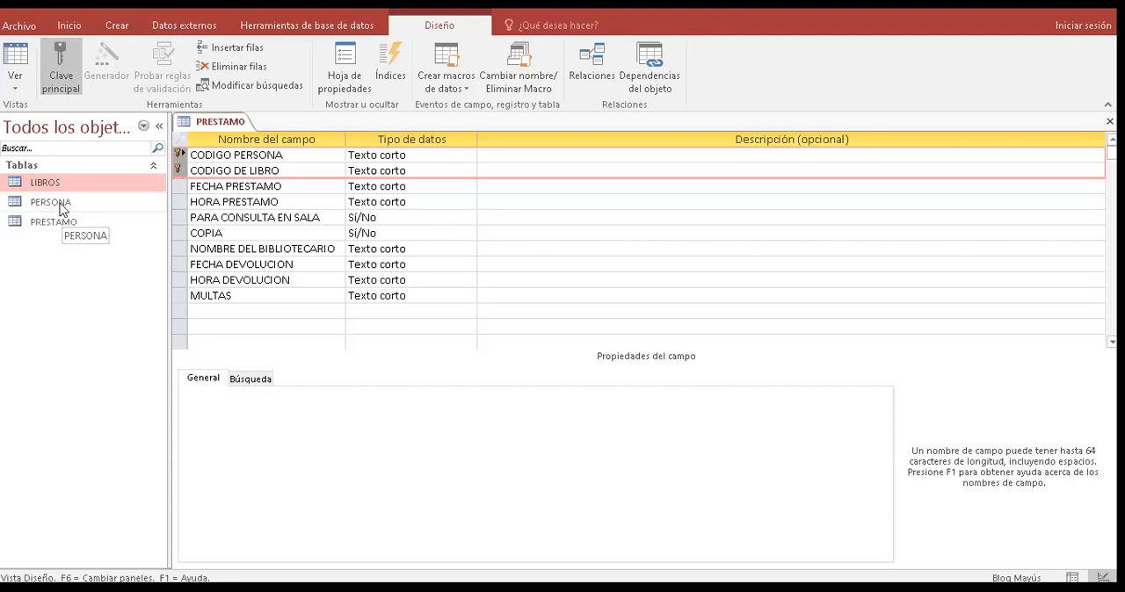
double_click(63, 209)
right_click(293, 122)
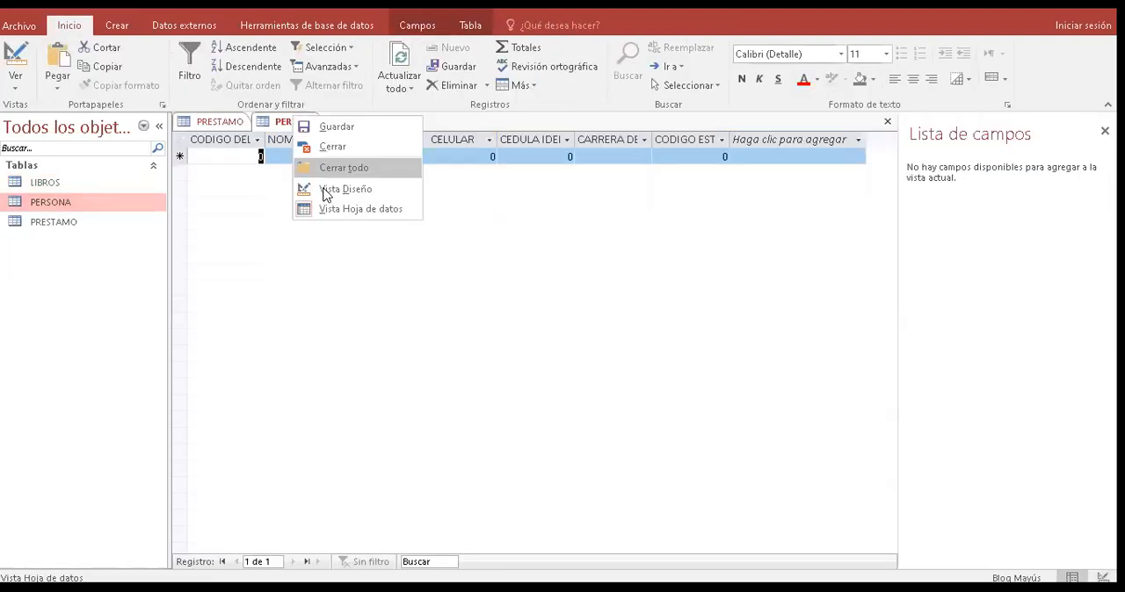
left_click(326, 191)
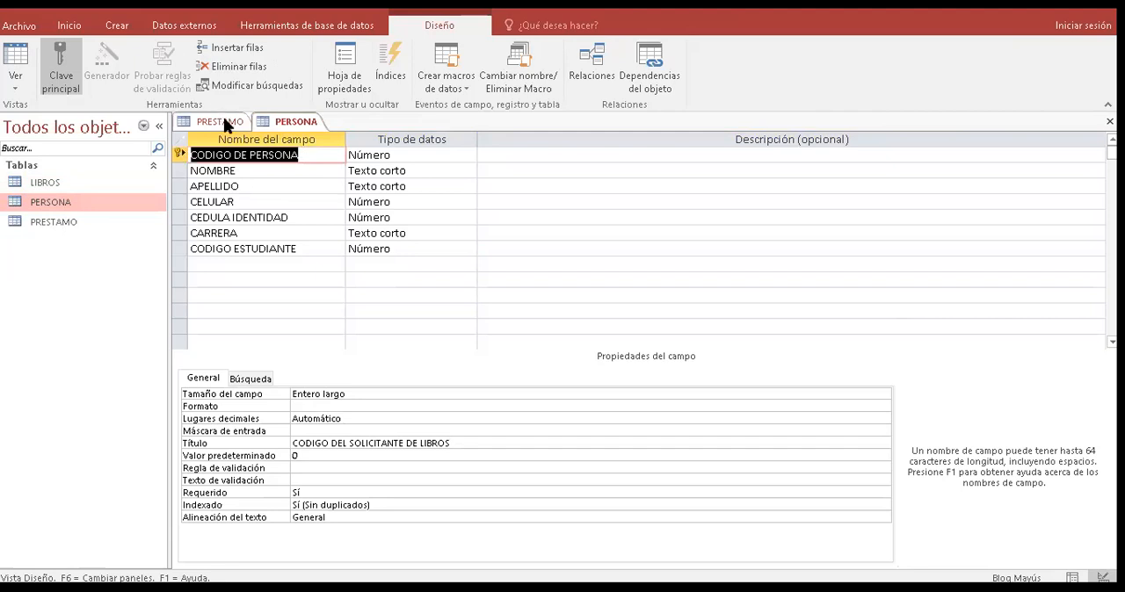
left_click(223, 122)
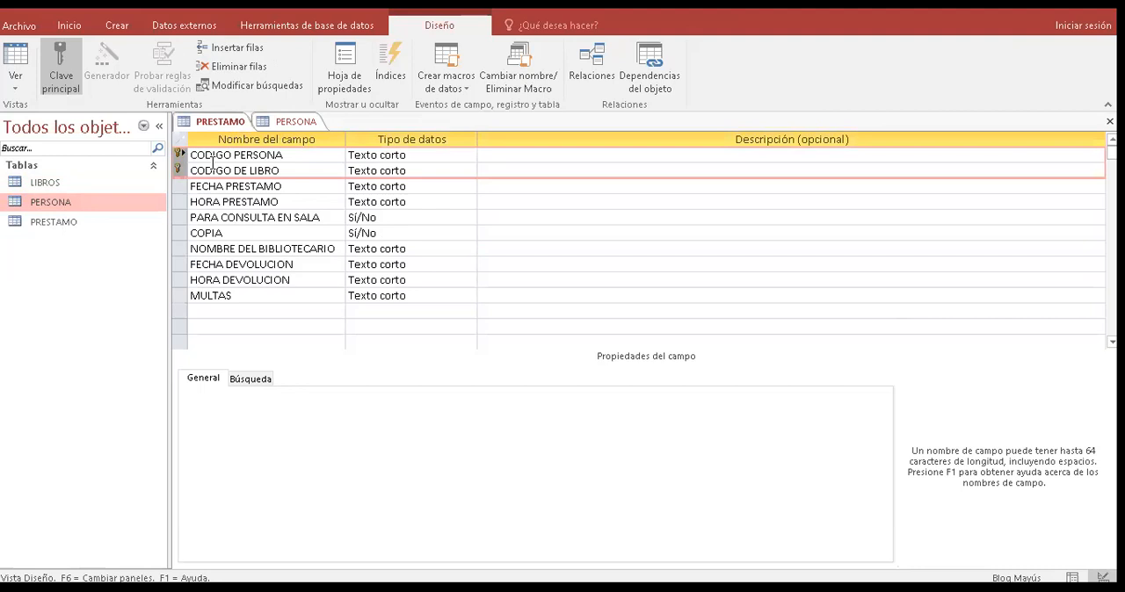
left_click(176, 160)
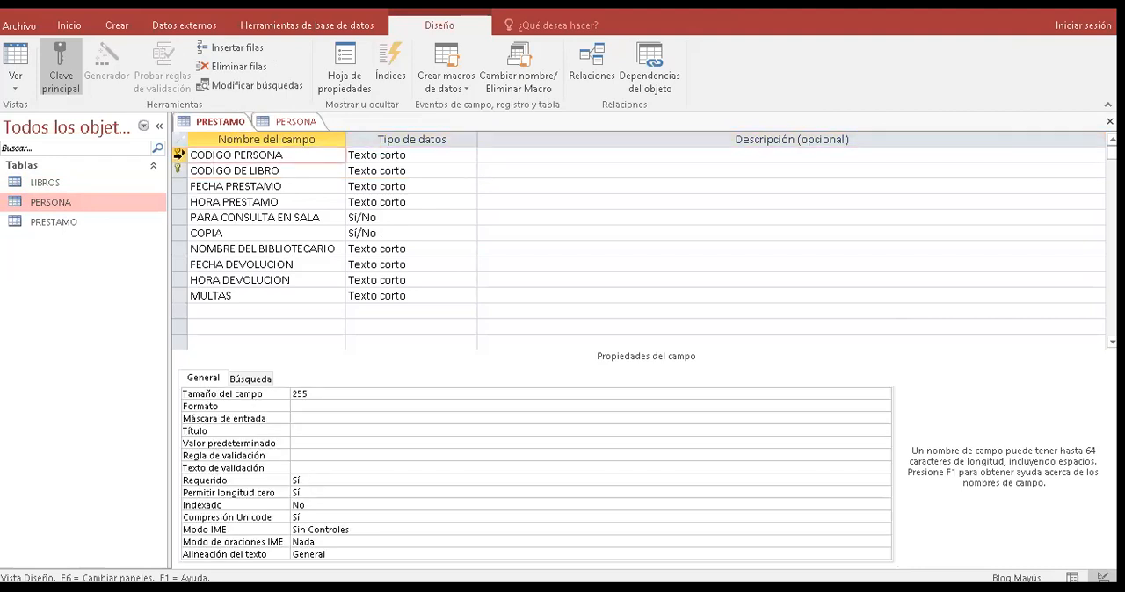
left_click(281, 123)
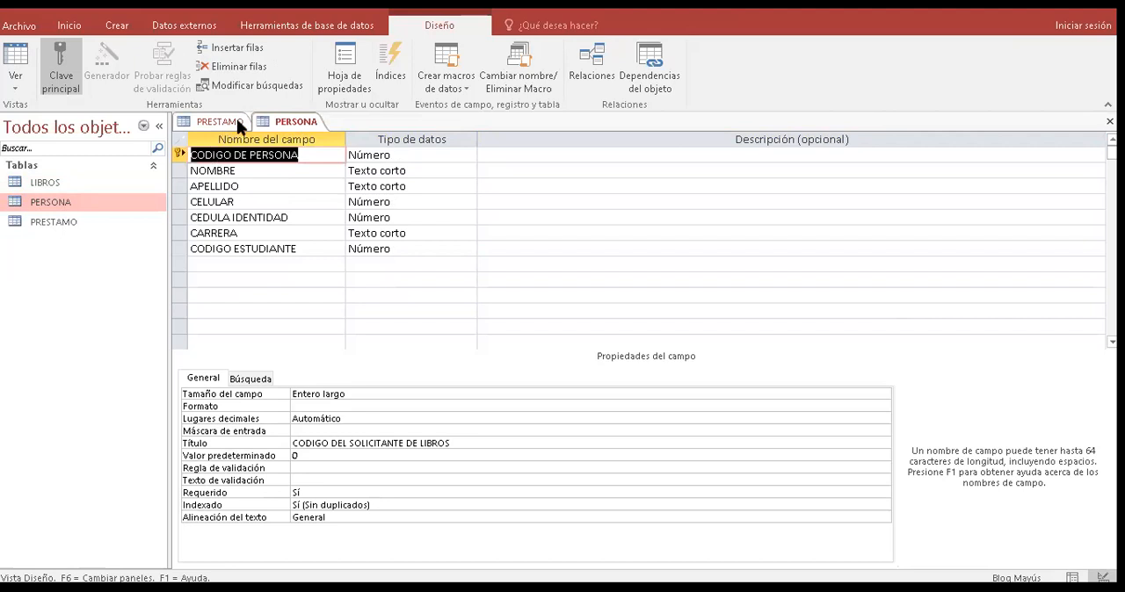
left_click(211, 129)
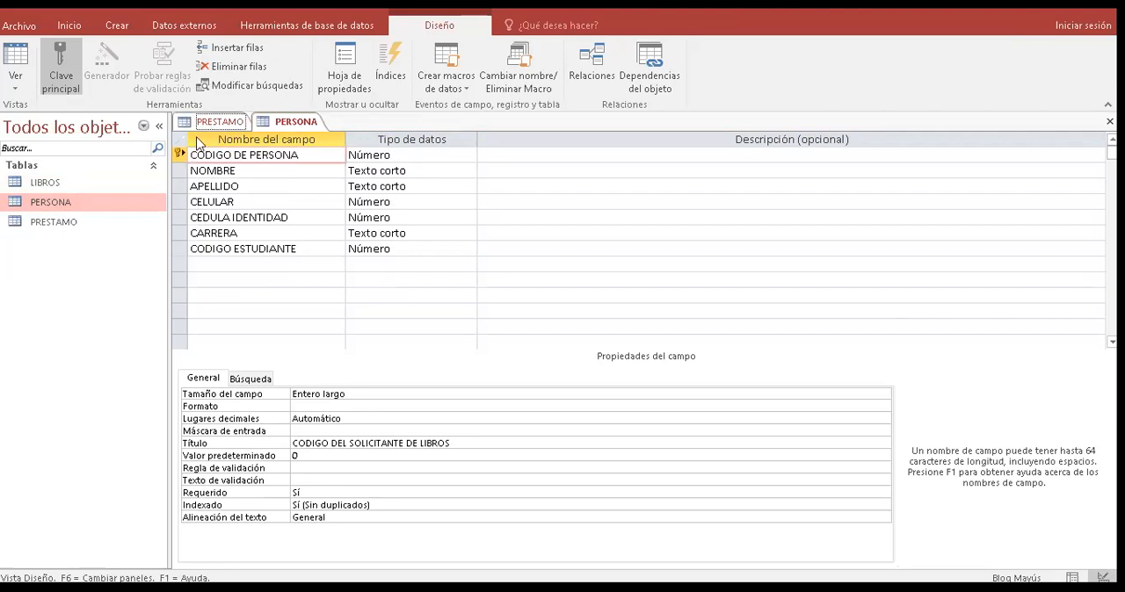
left_click(213, 155)
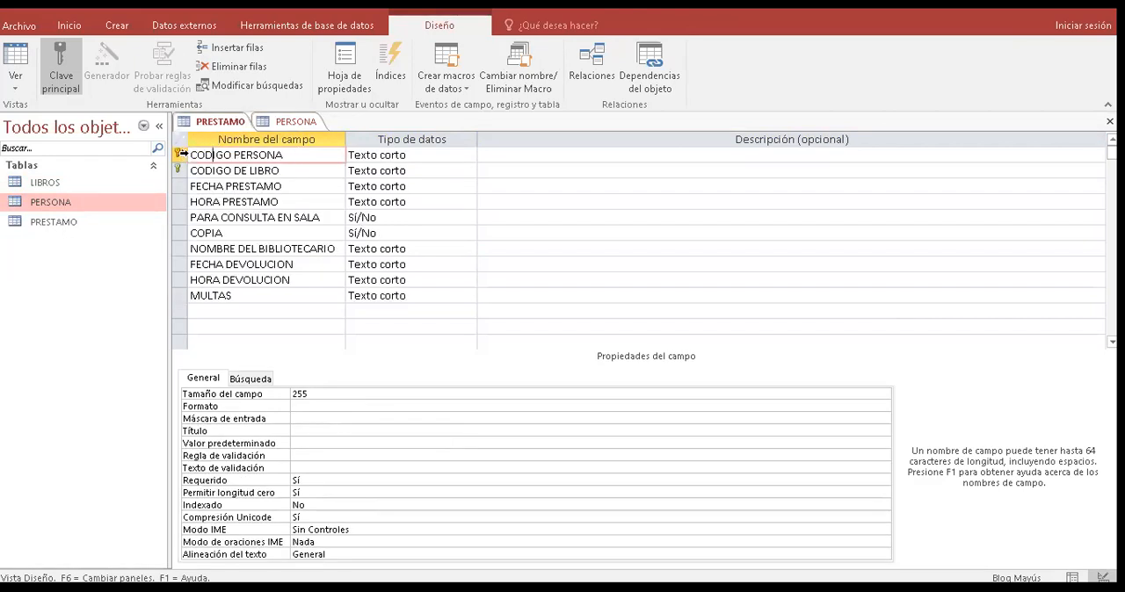